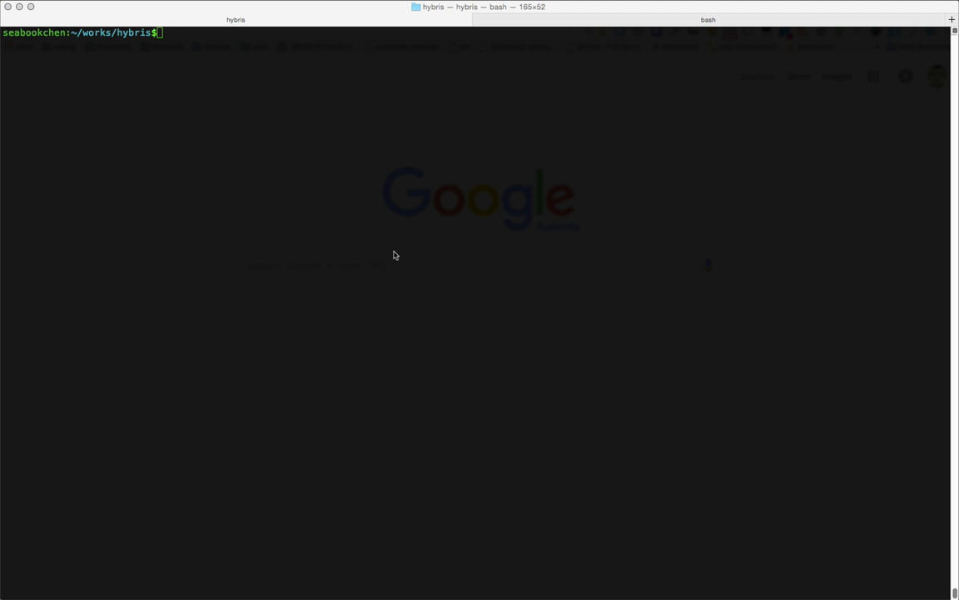
List the contents of the hybris works folder and change into the hybris-commerce-suite-5.5.1.0 directory.
{"action": "left_click", "coordinate": [394, 255]}
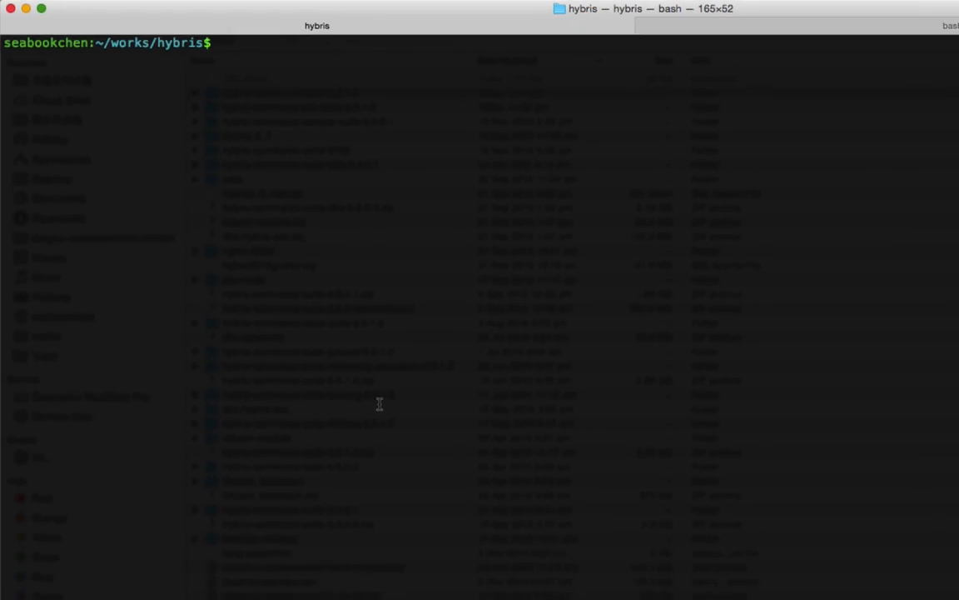
{"action": "type", "text": "ll"}
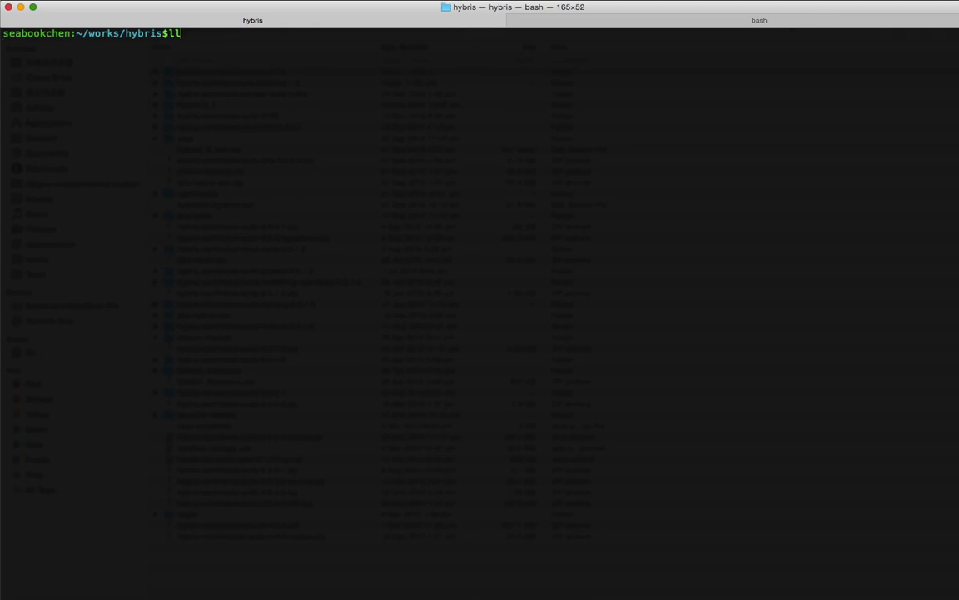
{"action": "key", "text": "Return"}
{"action": "type", "text": "cd "}
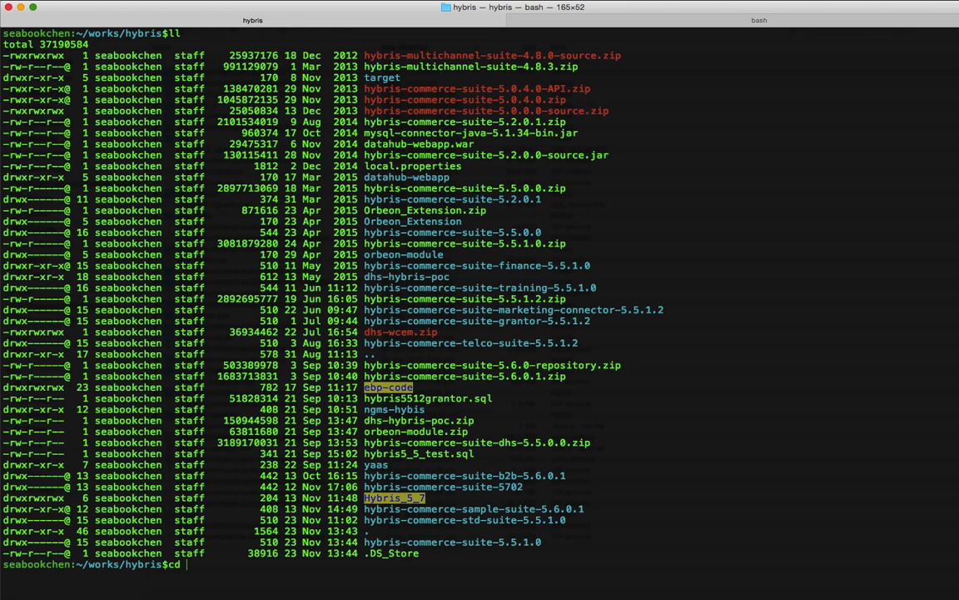
{"action": "type", "text": "hybris-commerce-suite-"}
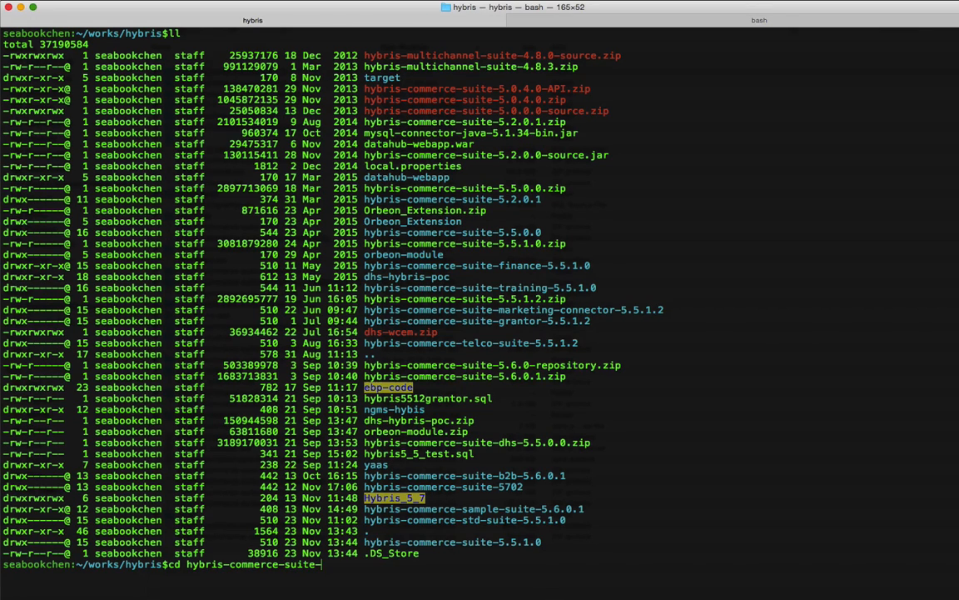
{"action": "type", "text": "5.5.1.0"}
{"action": "key", "text": "Return"}
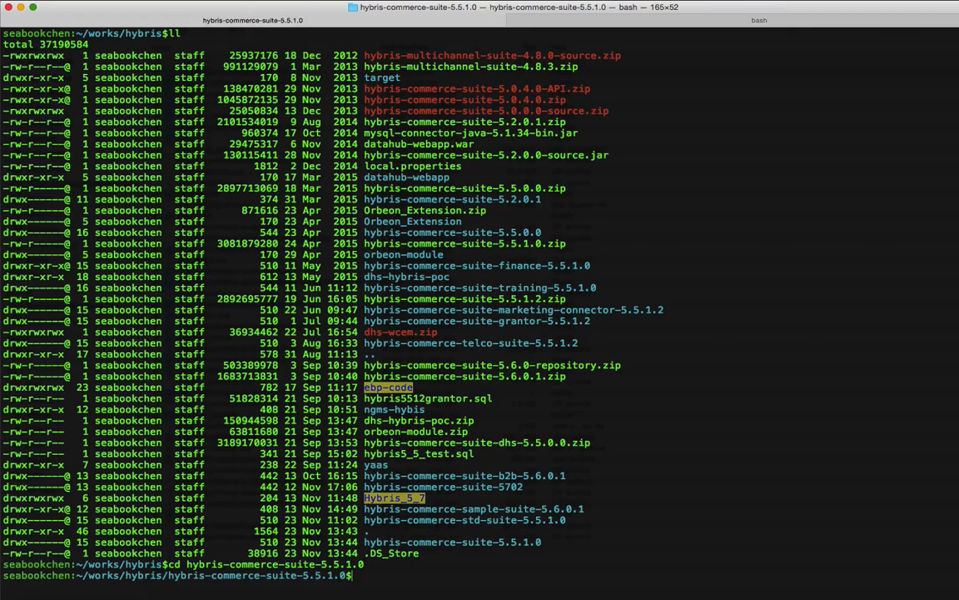
Clear the terminal and list the contents of the hybris-commerce-suite-5.5.1.0 directory.
{"action": "type", "text": "clear"}
{"action": "key", "text": "Return"}
{"action": "type", "text": "ll"}
{"action": "key", "text": "Return"}
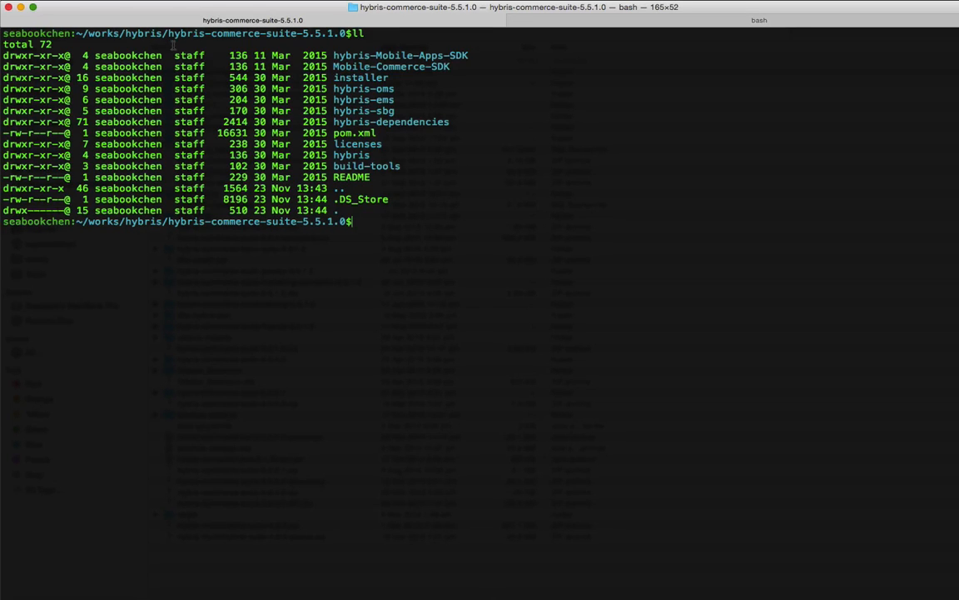
{"action": "triple_click", "coordinate": [140, 33]}
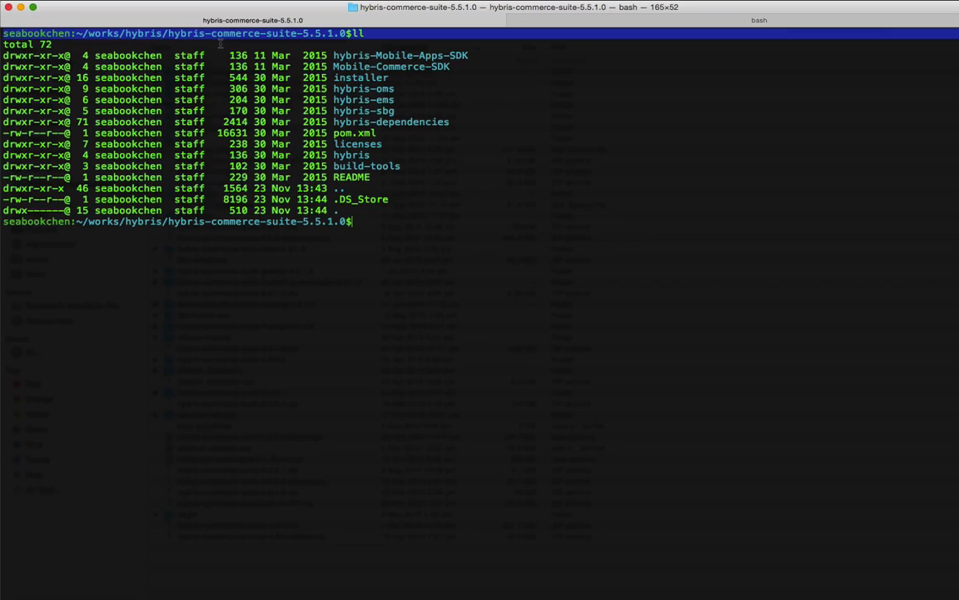
Change into the suite's hybris subdirectory and list its contents on a cleared terminal.
{"action": "double_click", "coordinate": [356, 156]}
{"action": "type", "text": "cd "}
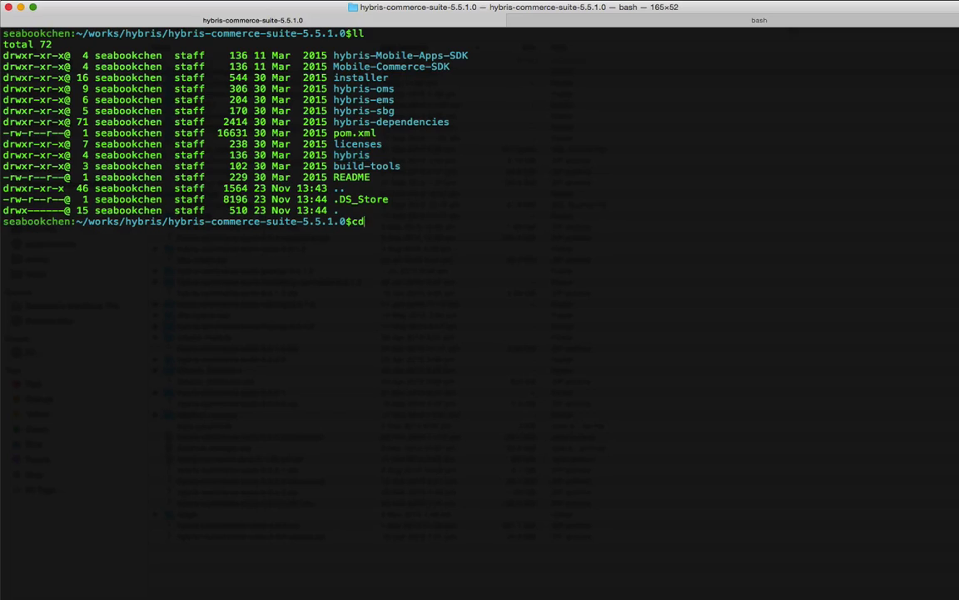
{"action": "type", "text": "hybris"}
{"action": "key", "text": "Return"}
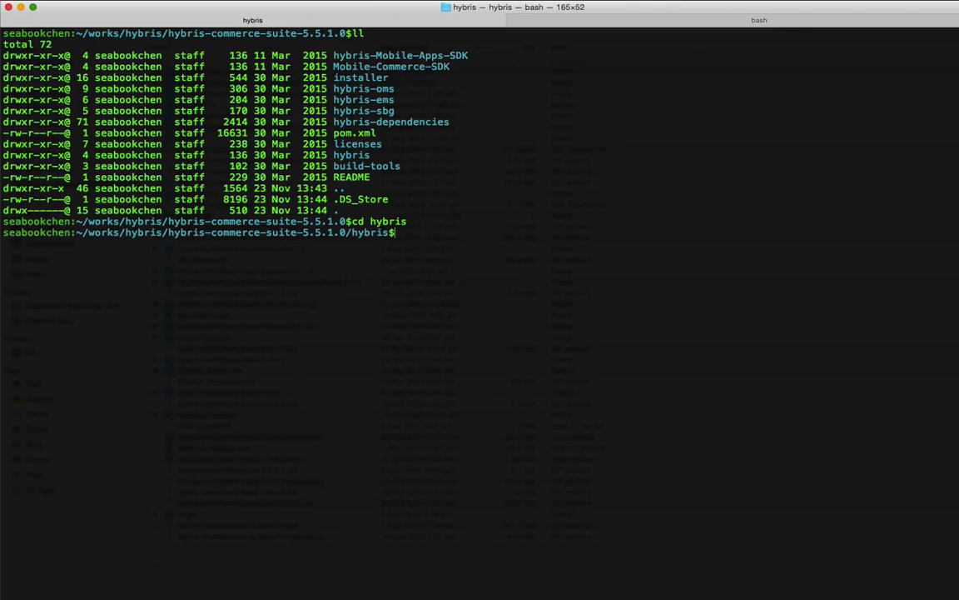
{"action": "type", "text": "clera"}
{"action": "key", "text": "Return"}
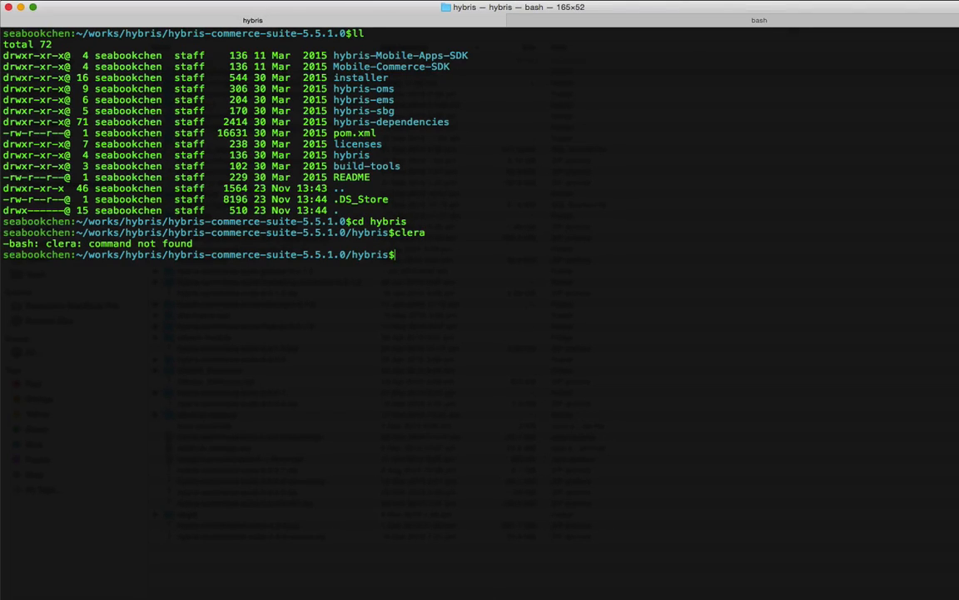
{"action": "type", "text": "clear"}
{"action": "key", "text": "Return"}
{"action": "type", "text": "ll"}
{"action": "key", "text": "Return"}
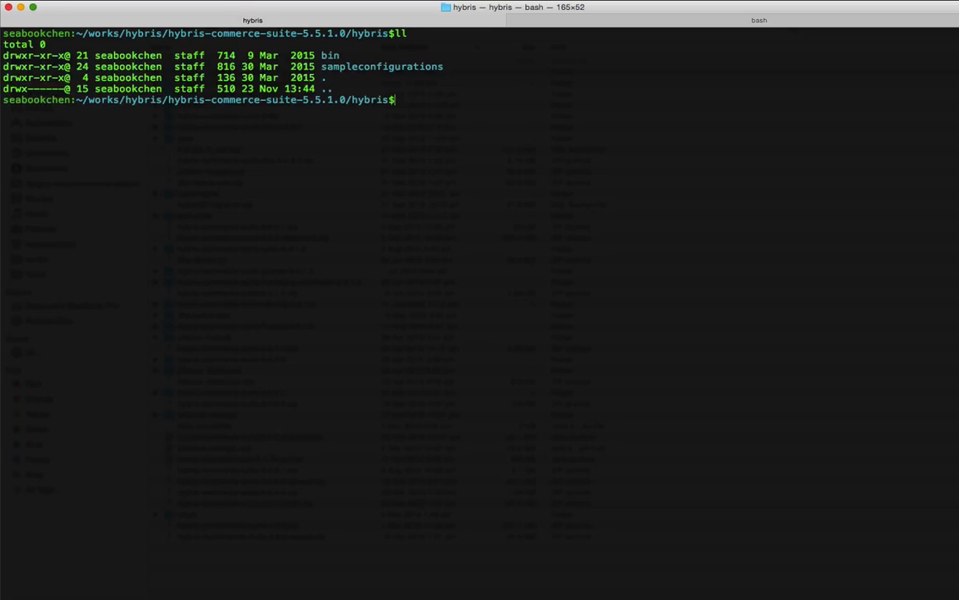
Change into the bin directory and list its contents.
{"action": "type", "text": "cd bin"}
{"action": "key", "text": "Return"}
{"action": "type", "text": "ll"}
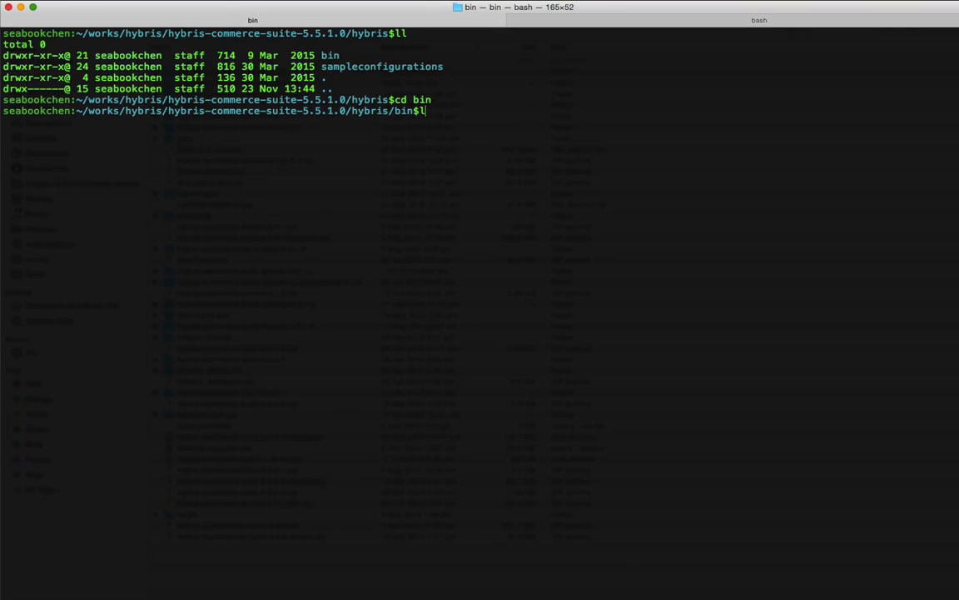
{"action": "key", "text": "Return"}
Change into the platform directory and list its contents on a cleared terminal.
{"action": "type", "text": "cd"}
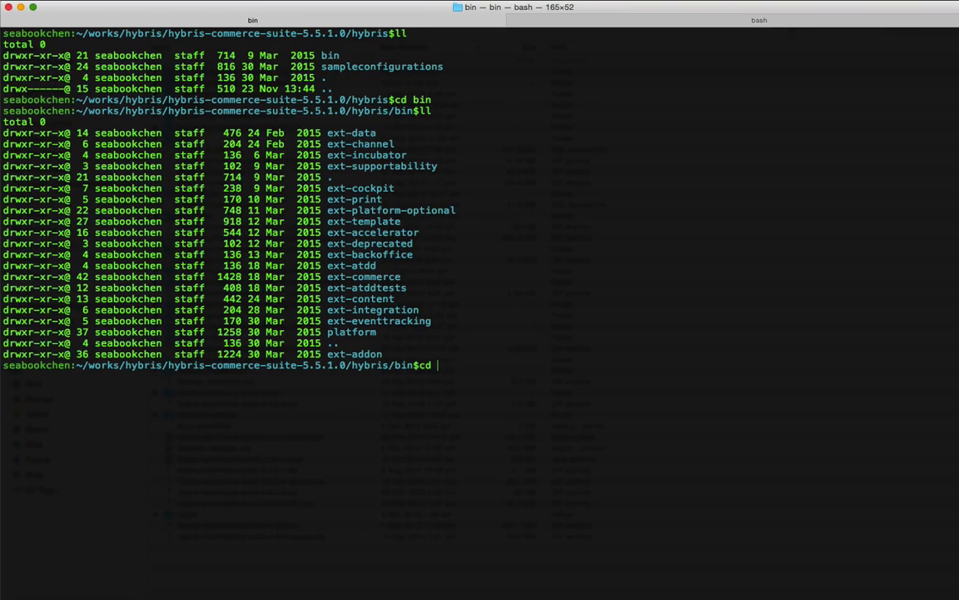
{"action": "double_click", "coordinate": [355, 331]}
{"action": "left_click", "coordinate": [539, 300]}
{"action": "type", "text": "platform"}
{"action": "key", "text": "Return"}
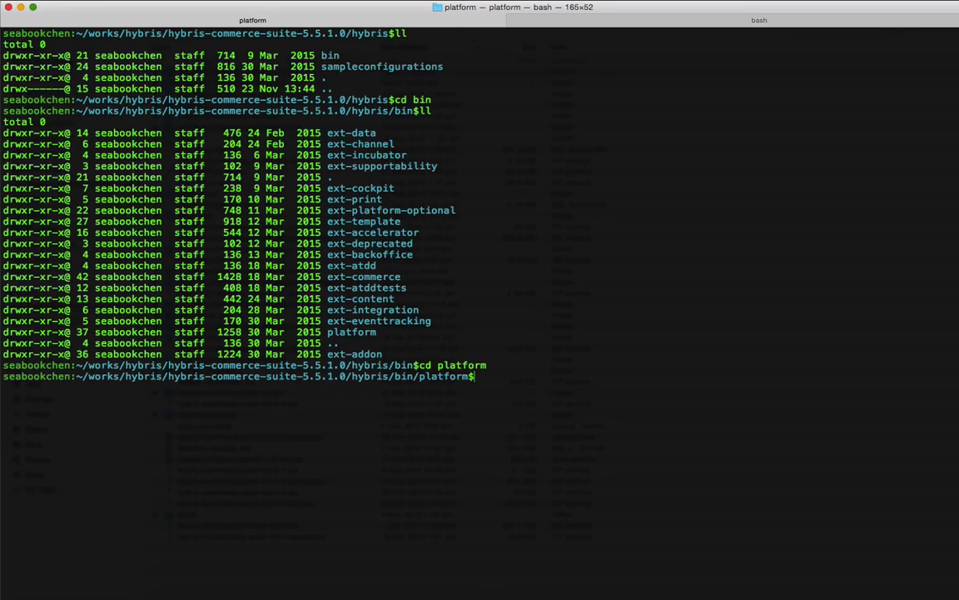
{"action": "type", "text": "clear"}
{"action": "key", "text": "Return"}
{"action": "type", "text": "ll"}
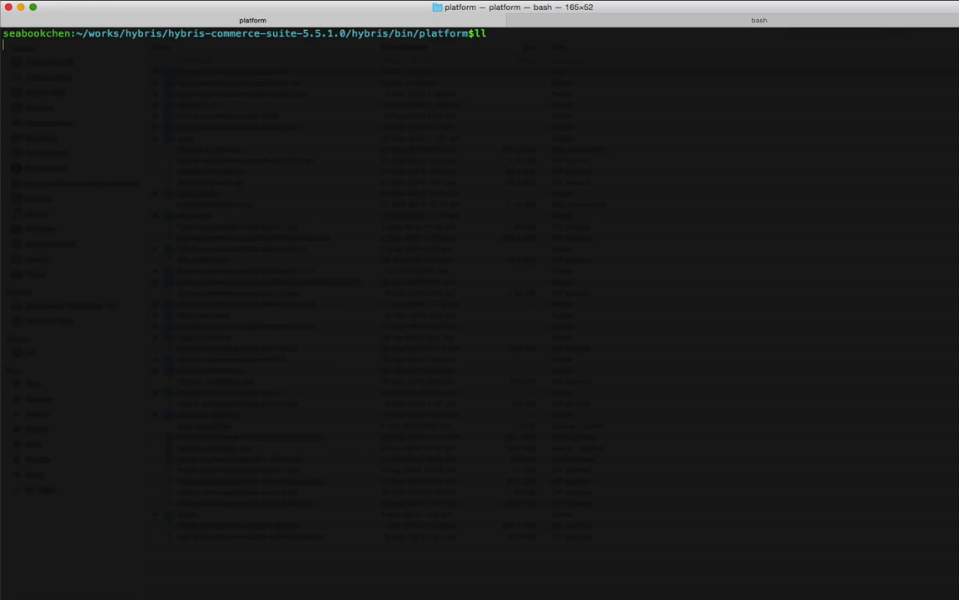
{"action": "key", "text": "Return"}
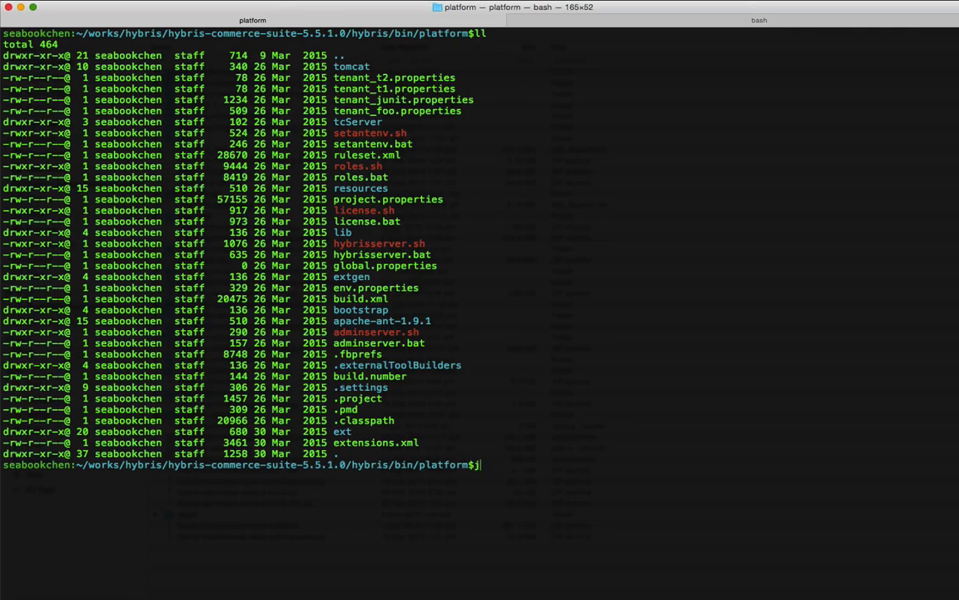
Check the installed Java version with java -version, clear the terminal and run the same check again.
{"action": "type", "text": "java -version"}
{"action": "key", "text": "Return"}
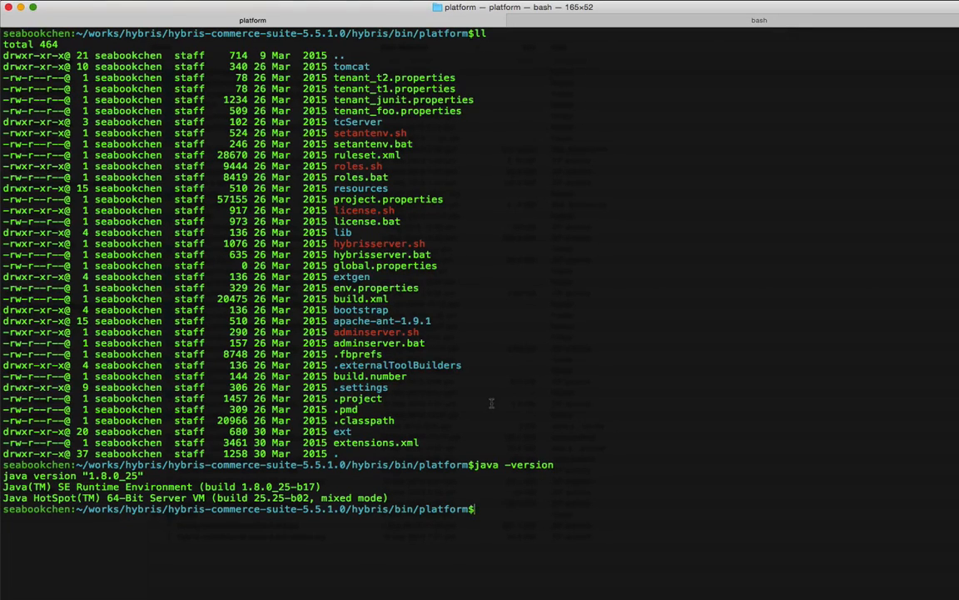
{"action": "type", "text": "clear"}
{"action": "key", "text": "Return"}
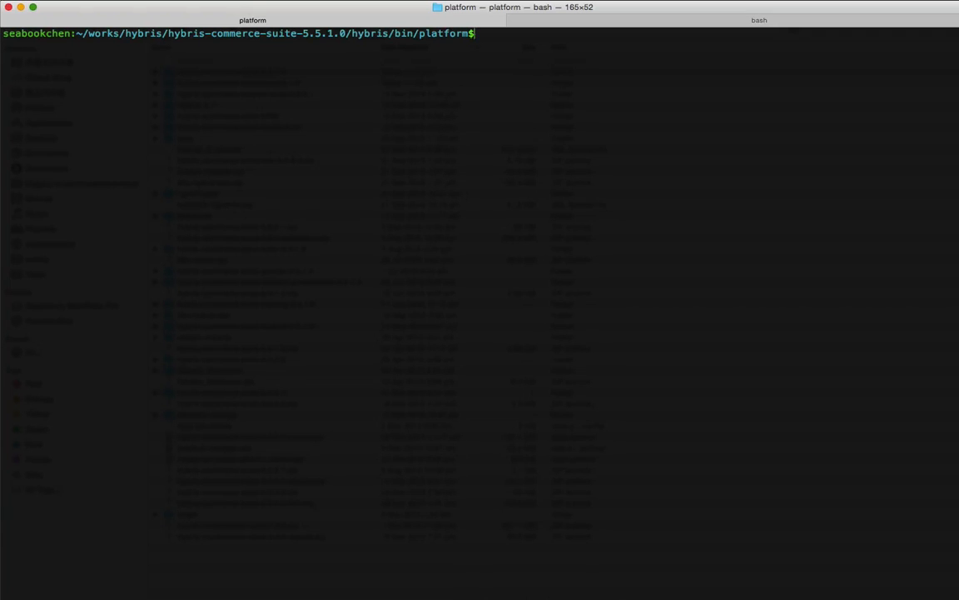
{"action": "type", "text": "java 0v"}
{"action": "key", "text": "BackSpace"}
{"action": "key", "text": "BackSpace"}
{"action": "type", "text": "va -version"}
{"action": "key", "text": "Return"}
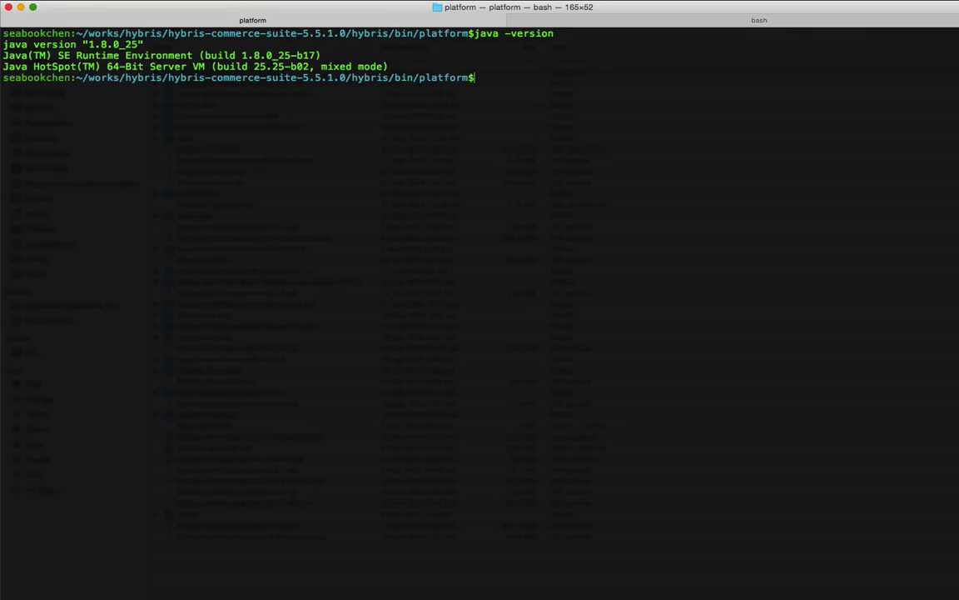
List the platform files, try to set up the Ant environment with ./setantenv.sh, and clear the terminal.
{"action": "type", "text": "ll"}
{"action": "key", "text": "Return"}
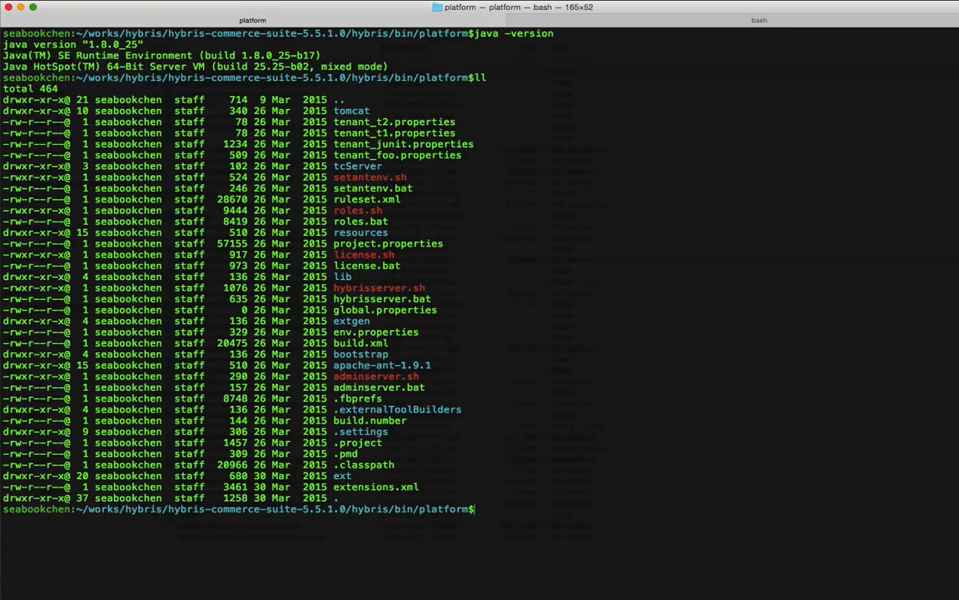
{"action": "type", "text": "./setantenv.sh"}
{"action": "key", "text": "Return"}
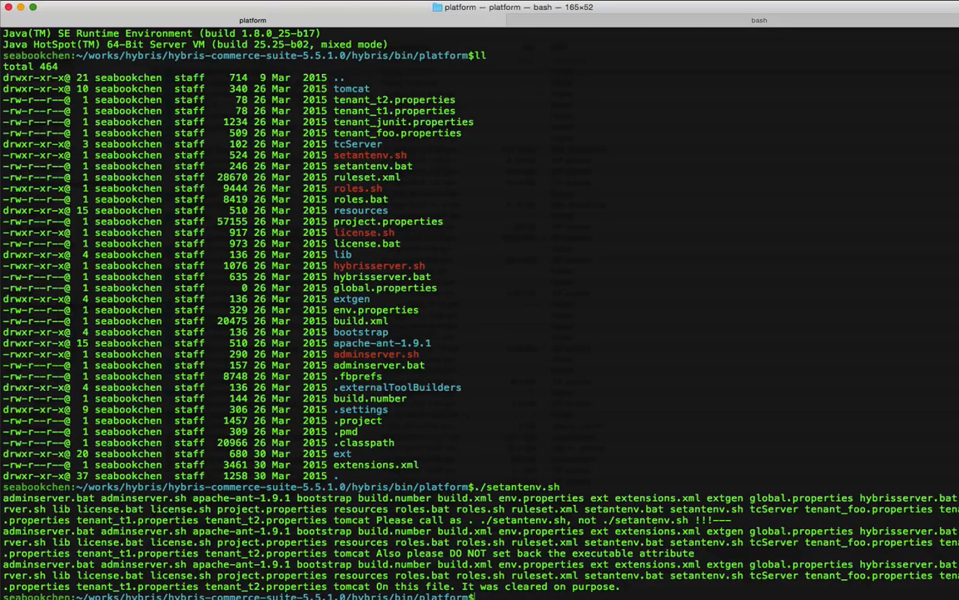
{"action": "type", "text": "clear"}
{"action": "key", "text": "Return"}
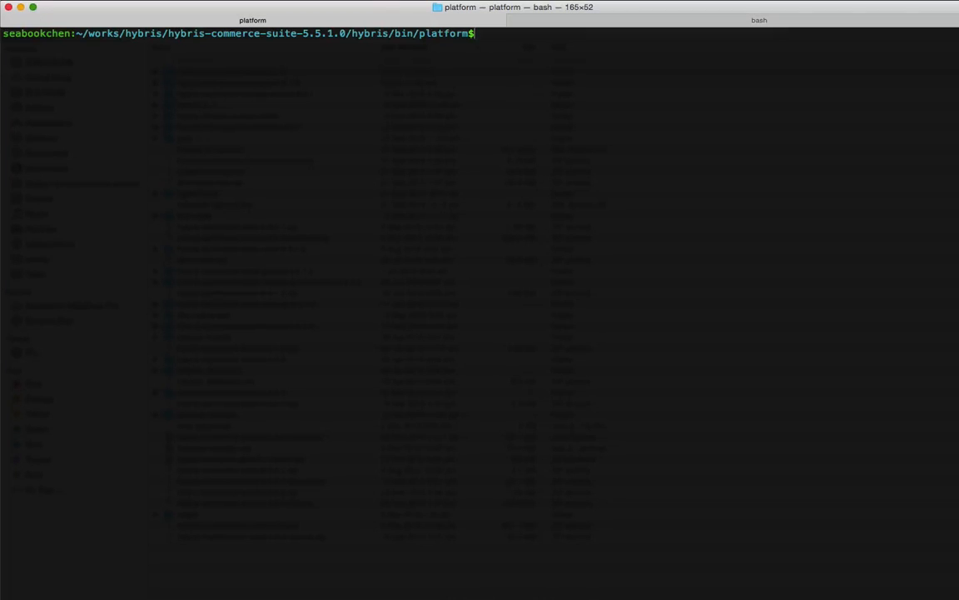
Build the platform with ant clean all, accepting the default develop configuration template.
{"action": "type", "text": "ant clean all"}
{"action": "key", "text": "Return"}
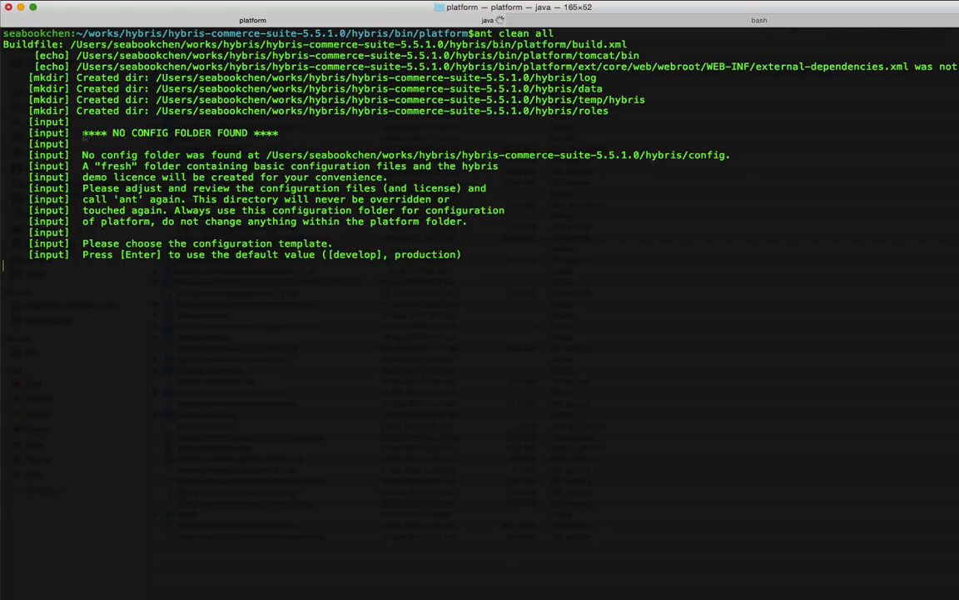
{"action": "left_click_drag", "start_coordinate": [82, 133], "coordinate": [284, 134]}
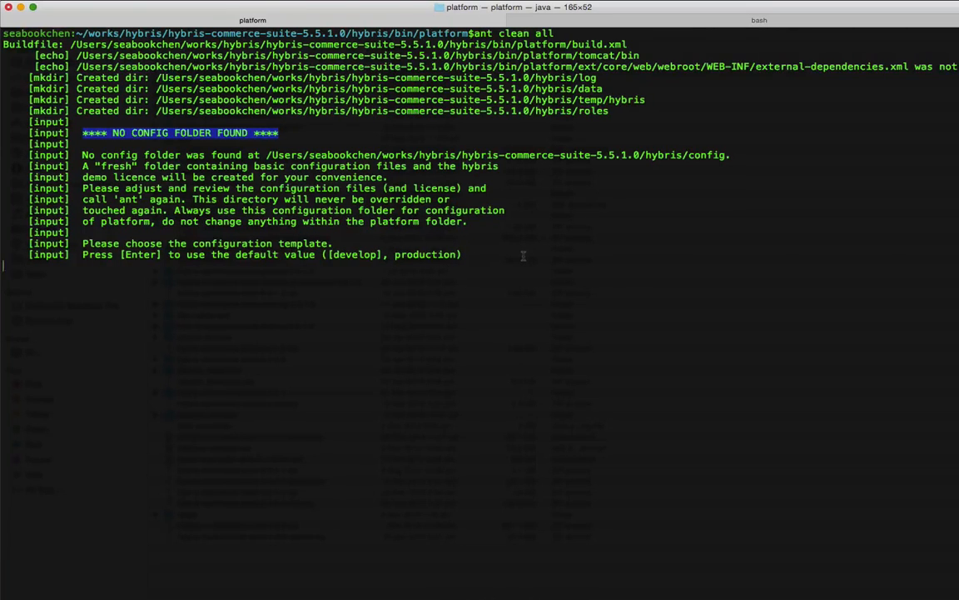
{"action": "key", "text": "Return"}
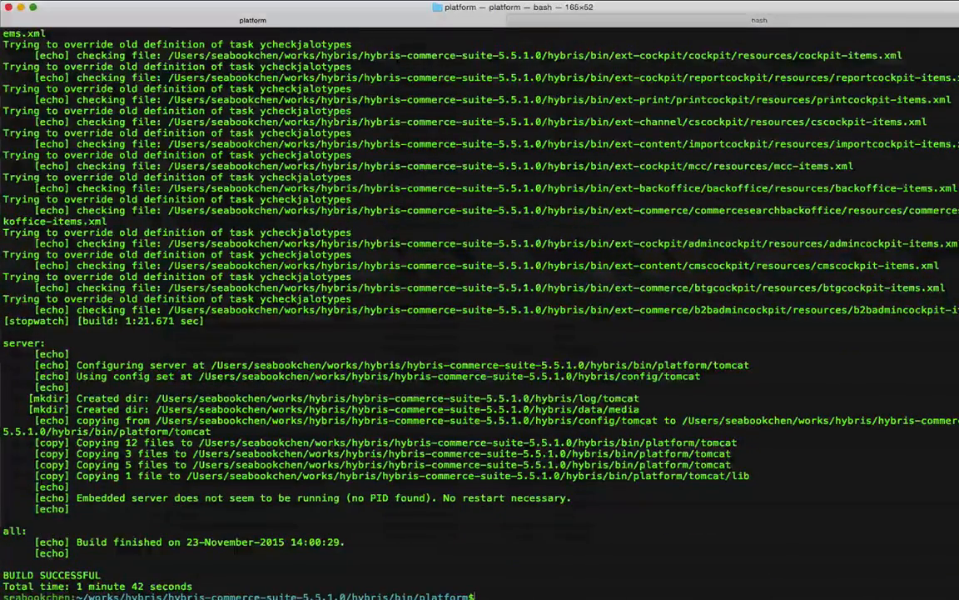
Check the build status and total time at the end of the Ant output, and clear the terminal.
{"action": "triple_click", "coordinate": [82, 586]}
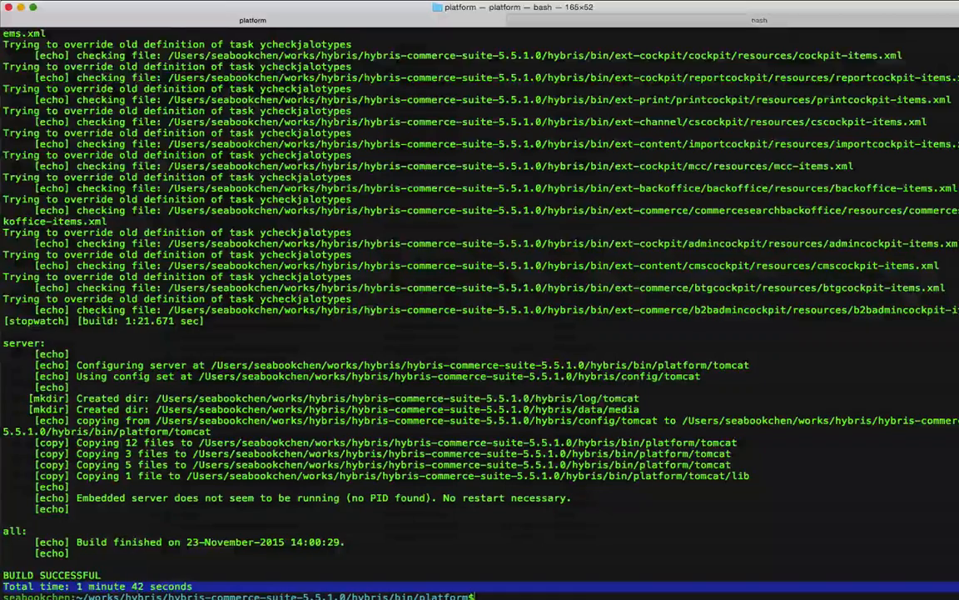
{"action": "left_click", "coordinate": [175, 474]}
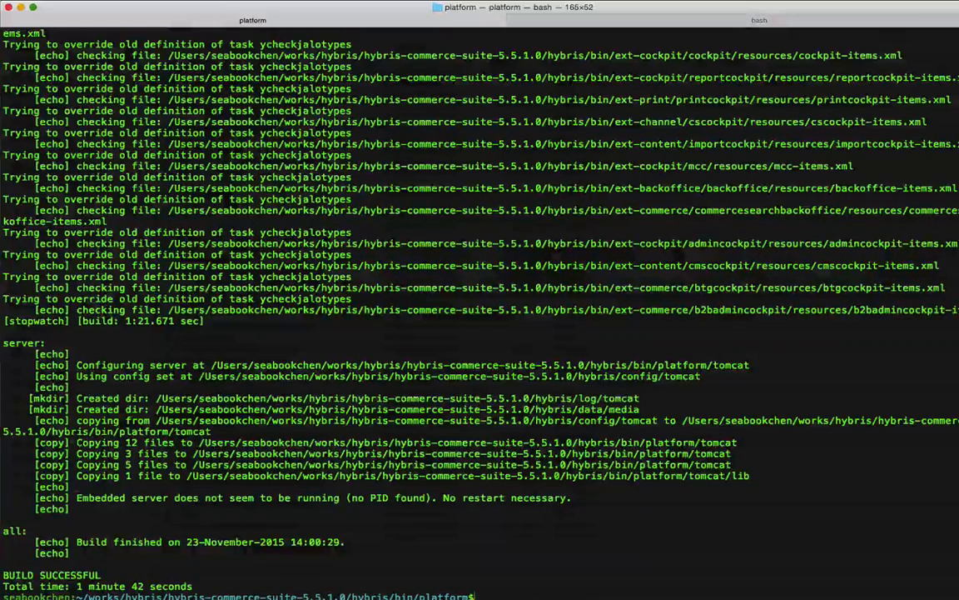
{"action": "left_click_drag", "start_coordinate": [101, 576], "coordinate": [3, 576]}
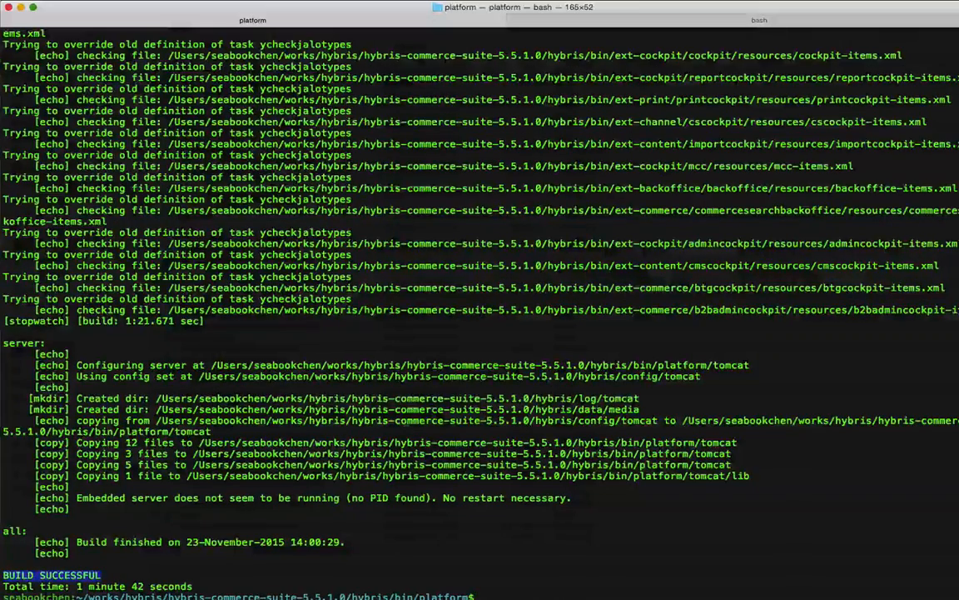
{"action": "key", "text": "super+k"}
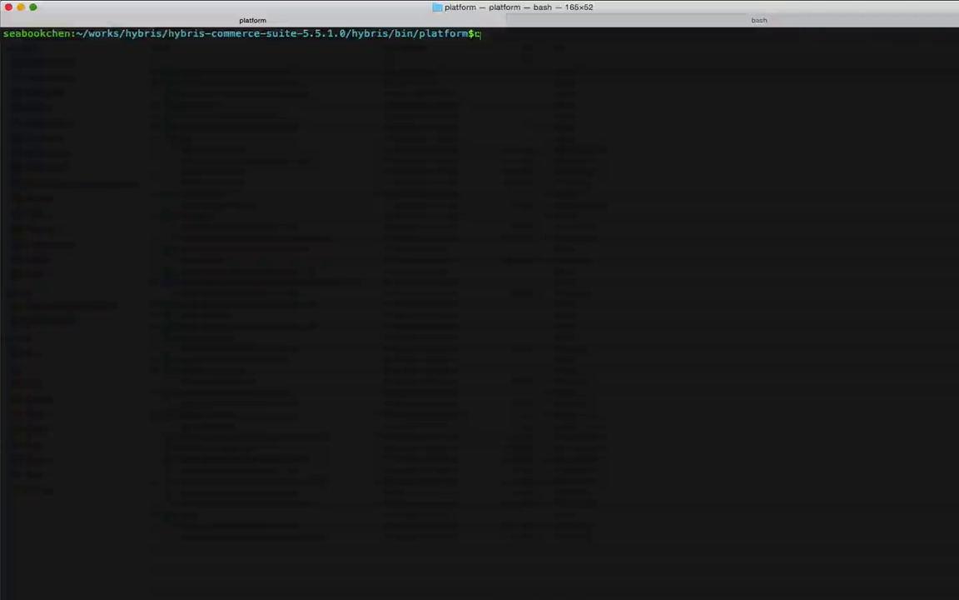
Go up two levels to the suite's hybris directory and list its contents to find the config folder.
{"action": "type", "text": "cd ../.."}
{"action": "key", "text": "Return"}
{"action": "type", "text": "ll"}
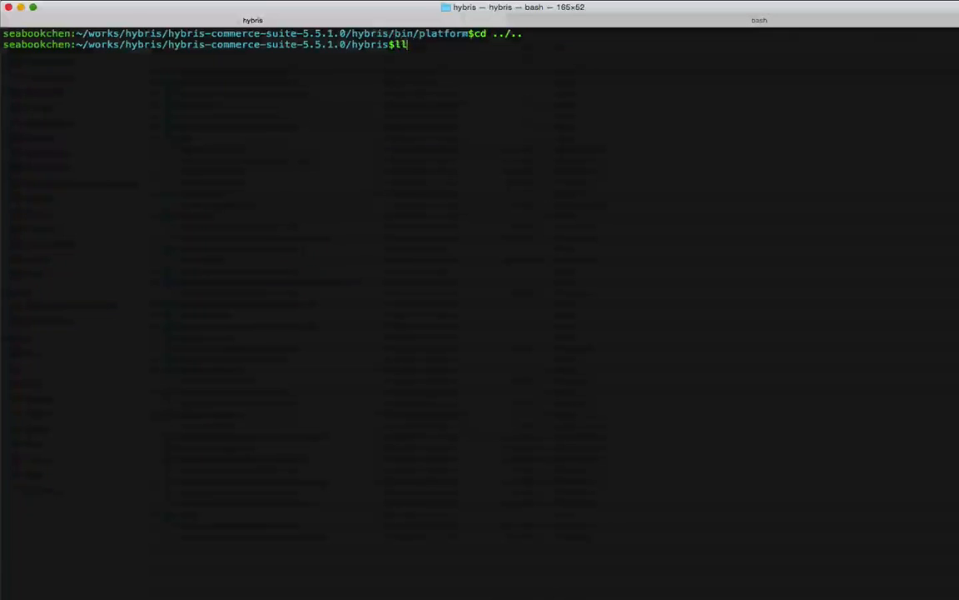
{"action": "key", "text": "Return"}
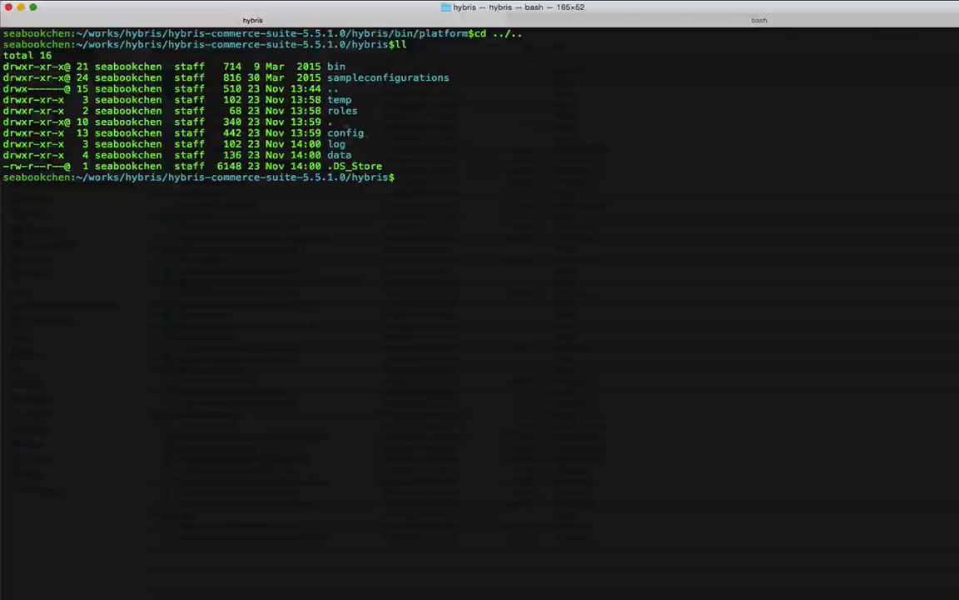
{"action": "triple_click", "coordinate": [329, 133]}
{"action": "double_click", "coordinate": [339, 134]}
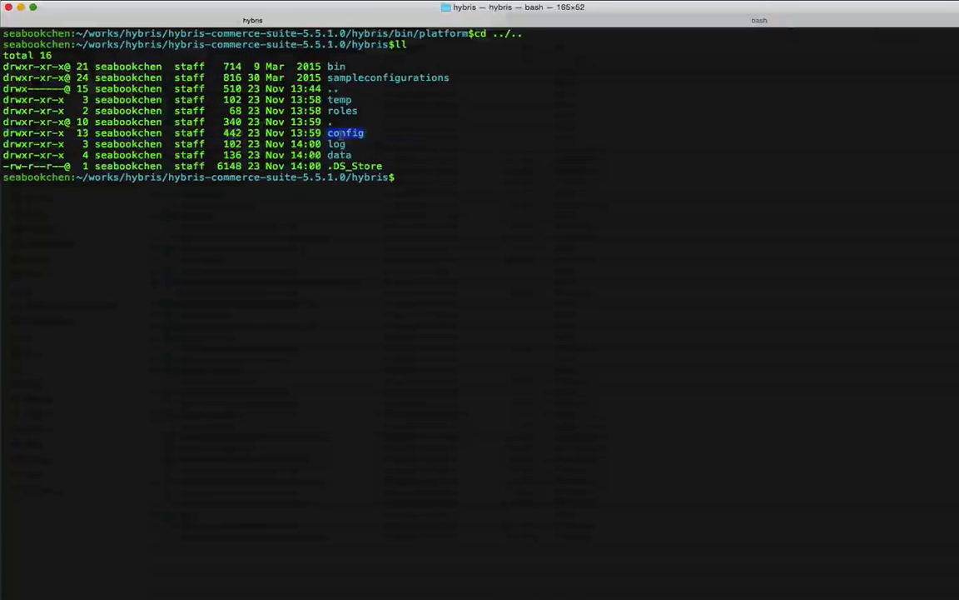
{"action": "left_click", "coordinate": [454, 170]}
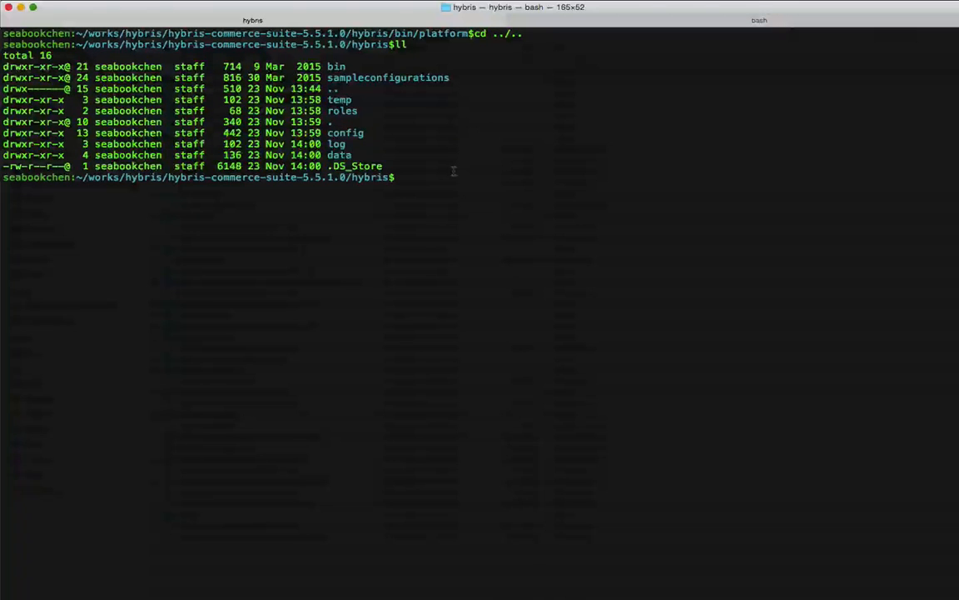
Enter the config folder, list its contents, and locate the localextensions.xml and local.properties files.
{"action": "type", "text": "cd co"}
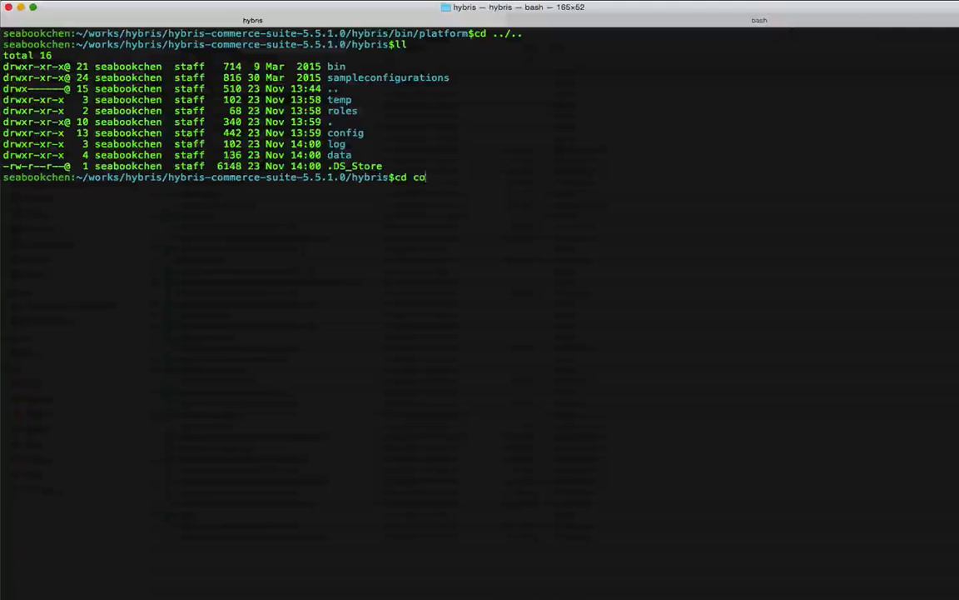
{"action": "type", "text": "nfig"}
{"action": "key", "text": "Return"}
{"action": "type", "text": "ll"}
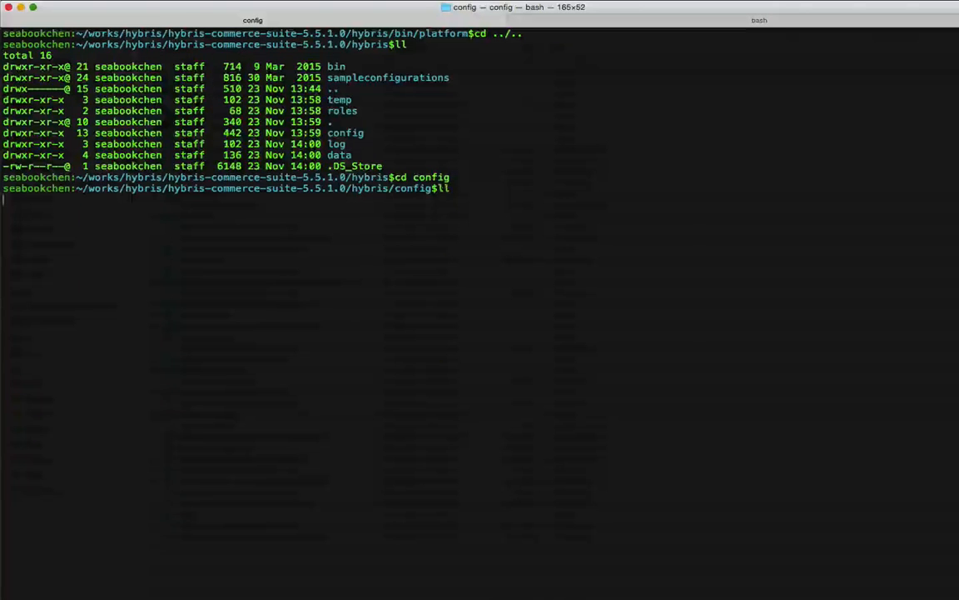
{"action": "key", "text": "Return"}
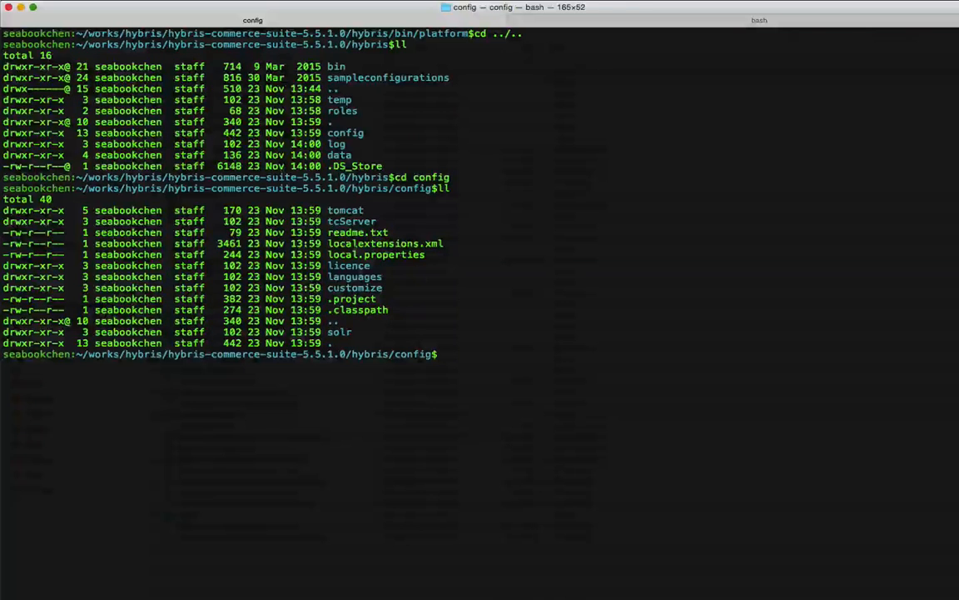
{"action": "triple_click", "coordinate": [357, 244]}
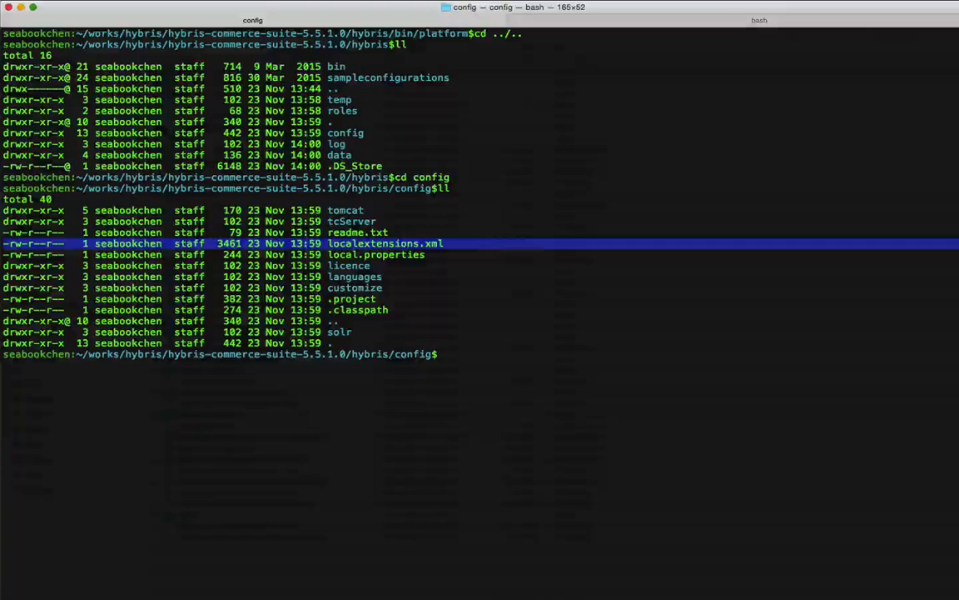
{"action": "triple_click", "coordinate": [490, 255]}
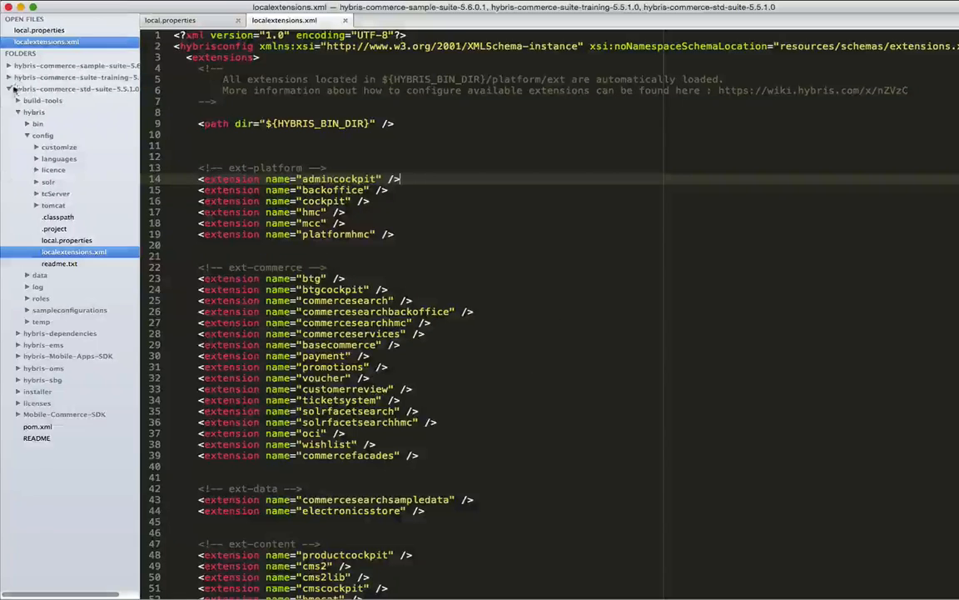
Switch to Sublime Text, collapse the std-suite project folder, widen the folder list, and add the hybris-commerce-suite-5.5.1.0 folder from Finder.
{"action": "left_click", "coordinate": [8, 89]}
{"action": "left_click_drag", "start_coordinate": [140, 130], "coordinate": [280, 130]}
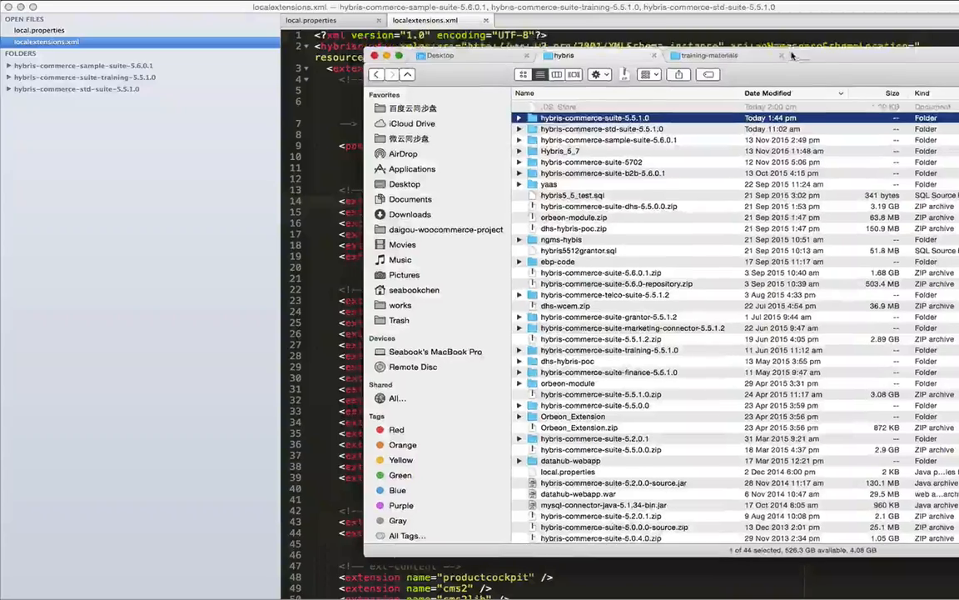
{"action": "left_click_drag", "start_coordinate": [618, 125], "coordinate": [132, 146]}
{"action": "left_click", "coordinate": [167, 182]}
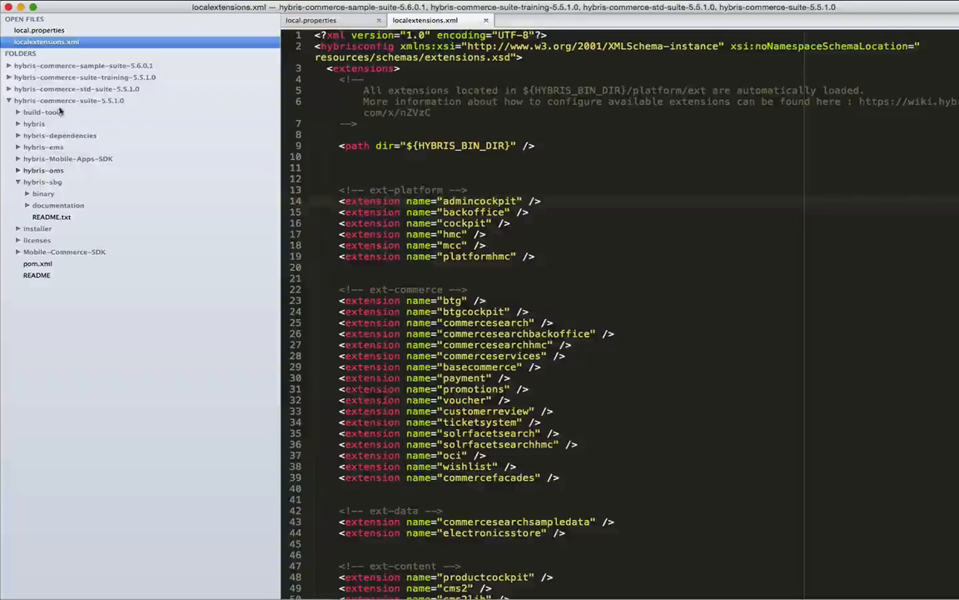
{"action": "left_click", "coordinate": [18, 182]}
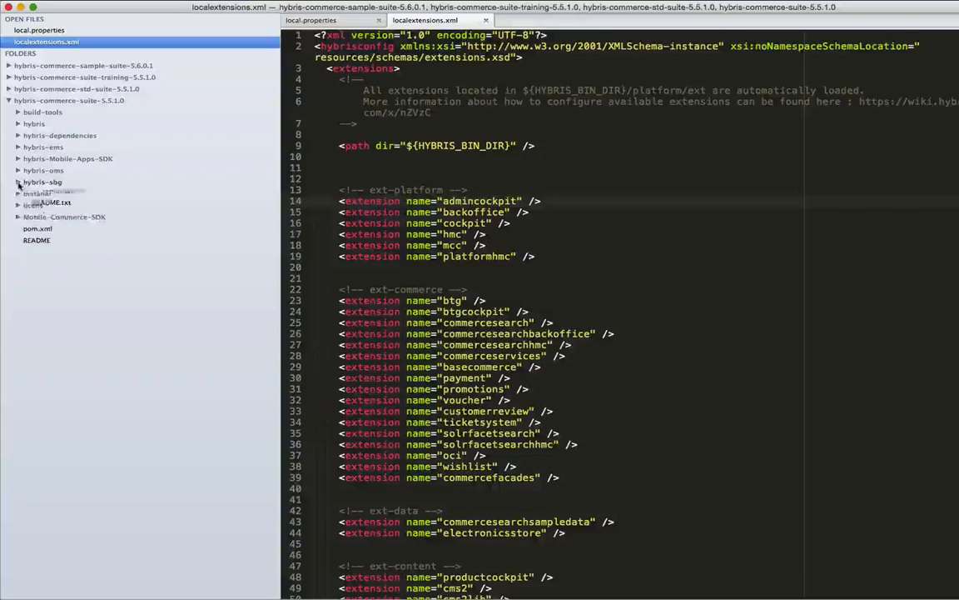
Open localextensions.xml from the hybris/config folder of hybris-commerce-suite-5.5.1.0 and skim its extension list.
{"action": "left_click", "coordinate": [18, 123]}
{"action": "left_click", "coordinate": [26, 146]}
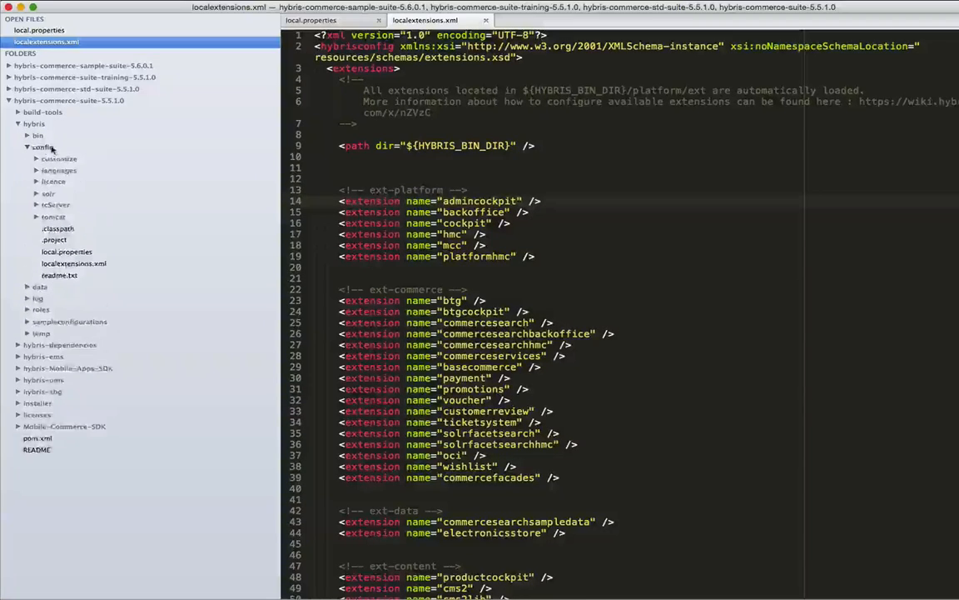
{"action": "double_click", "coordinate": [75, 263]}
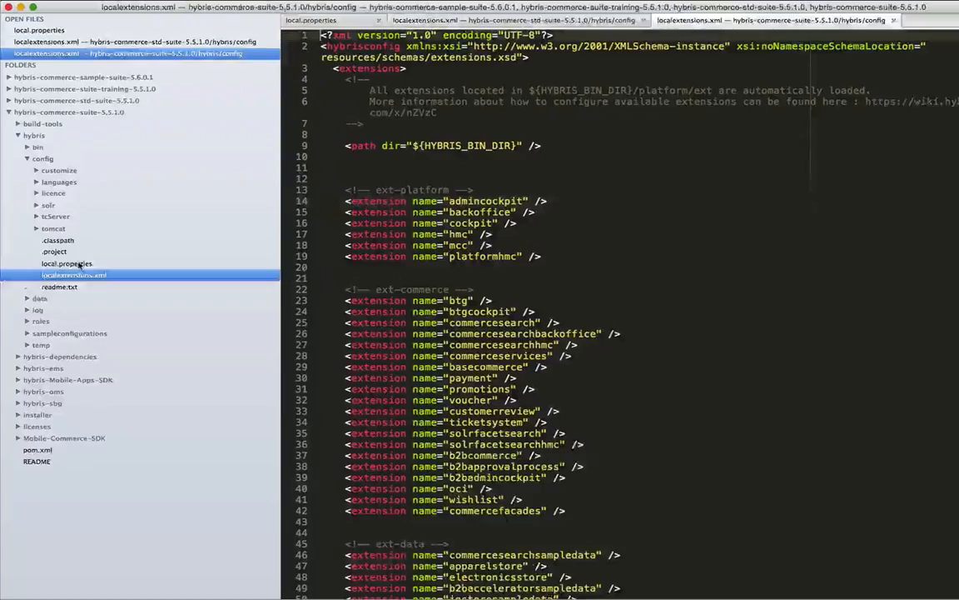
{"action": "scroll", "coordinate": [564, 245], "scroll_direction": "down", "scroll_amount": 20}
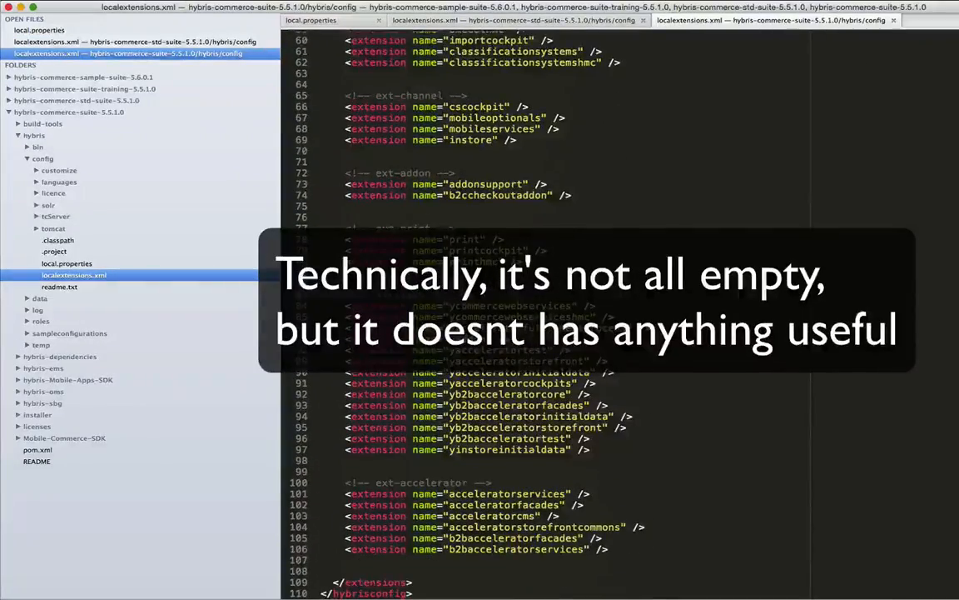
{"action": "scroll", "coordinate": [564, 313], "scroll_direction": "up", "scroll_amount": 9}
{"action": "scroll", "coordinate": [564, 313], "scroll_direction": "up", "scroll_amount": 11}
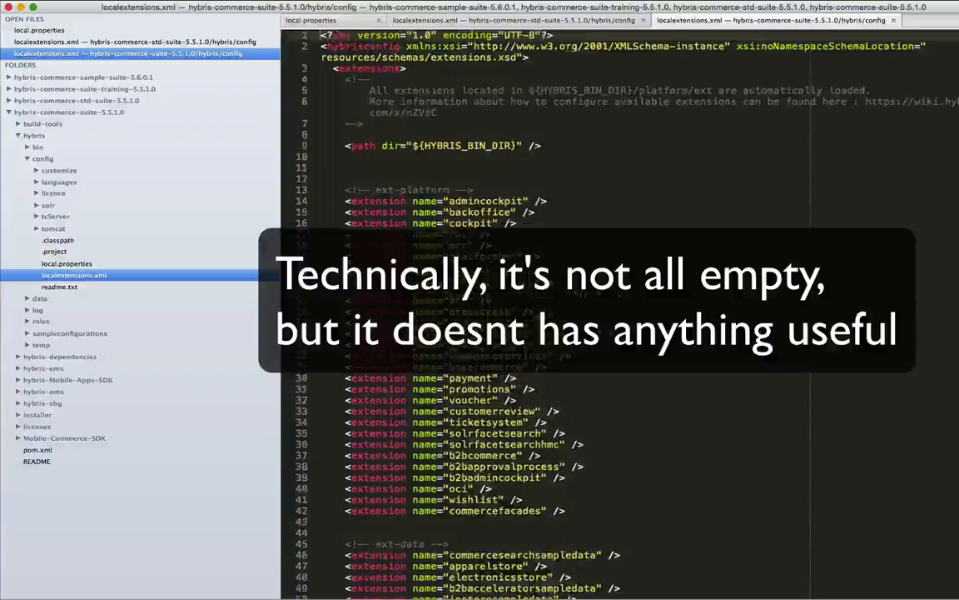
Open local.properties from the same config folder and review its full contents.
{"action": "left_click", "coordinate": [69, 265]}
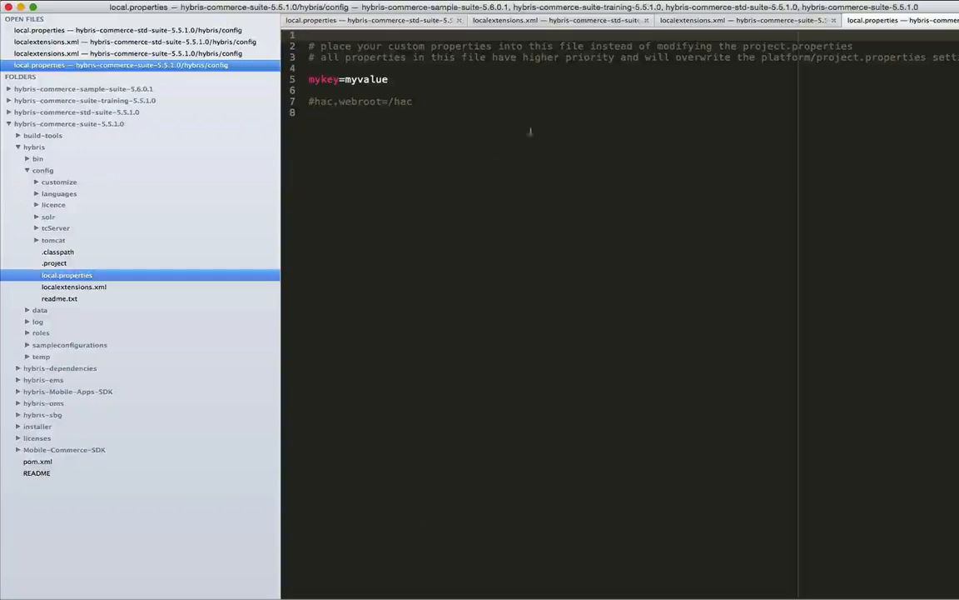
{"action": "left_click", "coordinate": [431, 136]}
{"action": "key", "text": "super+a"}
{"action": "left_click", "coordinate": [439, 172]}
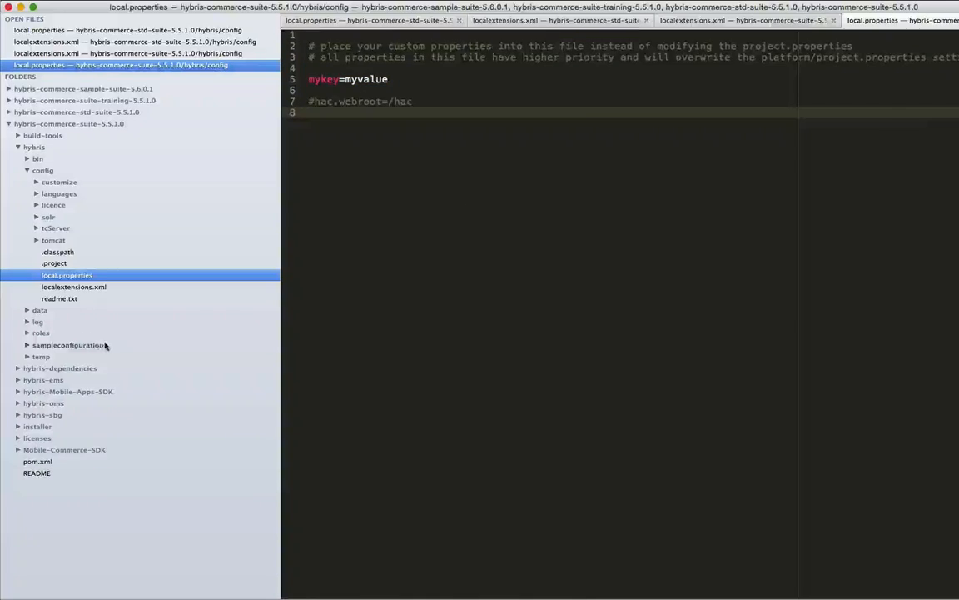
Return to the suite's localextensions.xml and examine the extensions listed in its ext-platform section.
{"action": "left_click", "coordinate": [75, 286]}
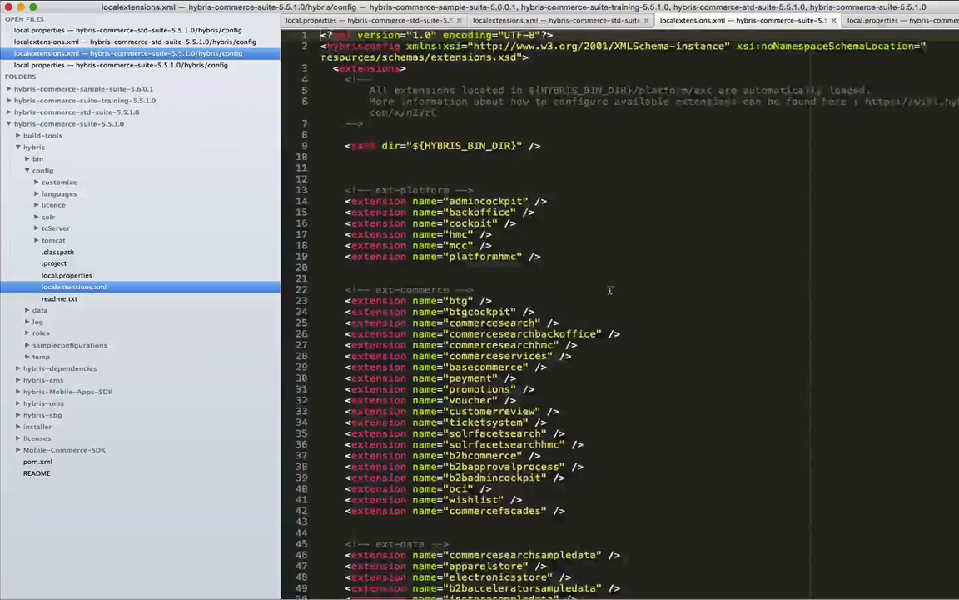
{"action": "scroll", "coordinate": [610, 290], "scroll_direction": "down", "scroll_amount": 5}
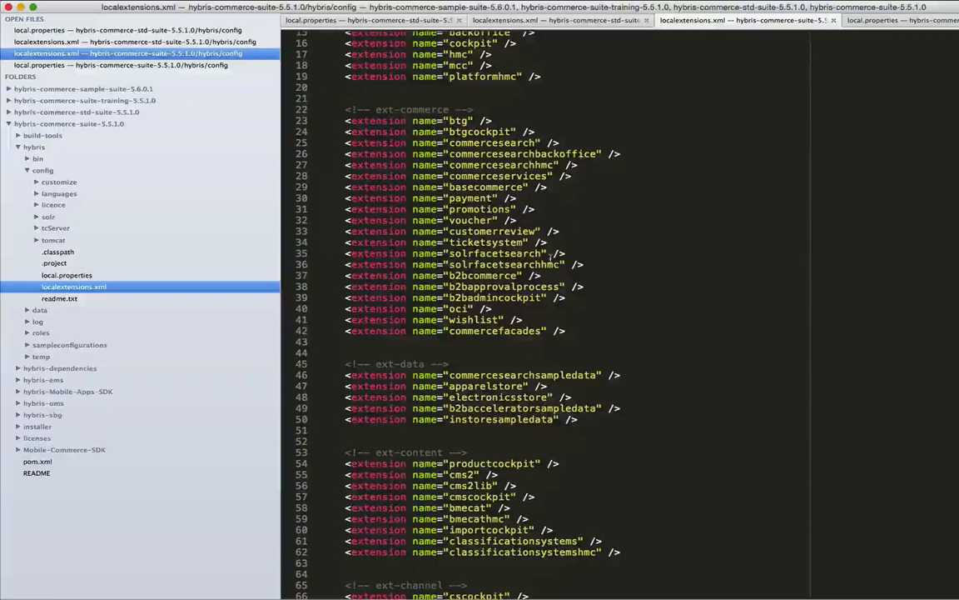
{"action": "scroll", "coordinate": [505, 164], "scroll_direction": "up", "scroll_amount": 3}
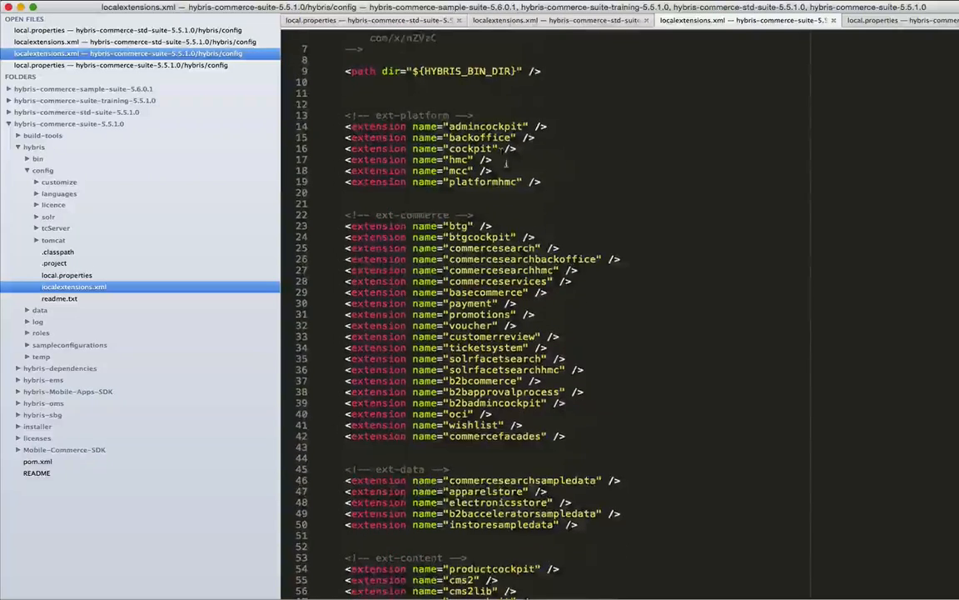
{"action": "scroll", "coordinate": [506, 163], "scroll_direction": "up", "scroll_amount": 2}
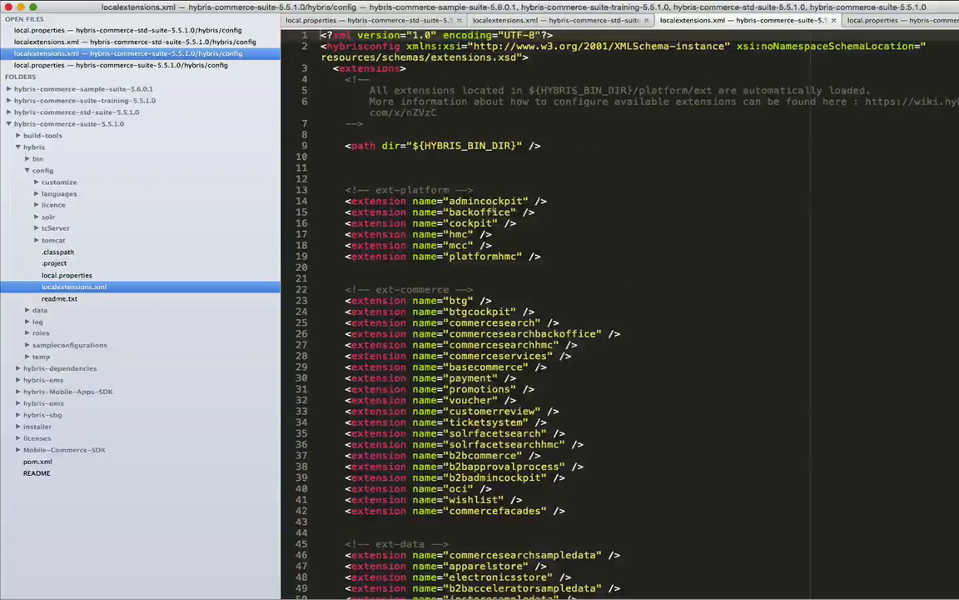
{"action": "scroll", "coordinate": [493, 210], "scroll_direction": "down", "scroll_amount": 1}
{"action": "left_click_drag", "start_coordinate": [345, 147], "coordinate": [567, 226]}
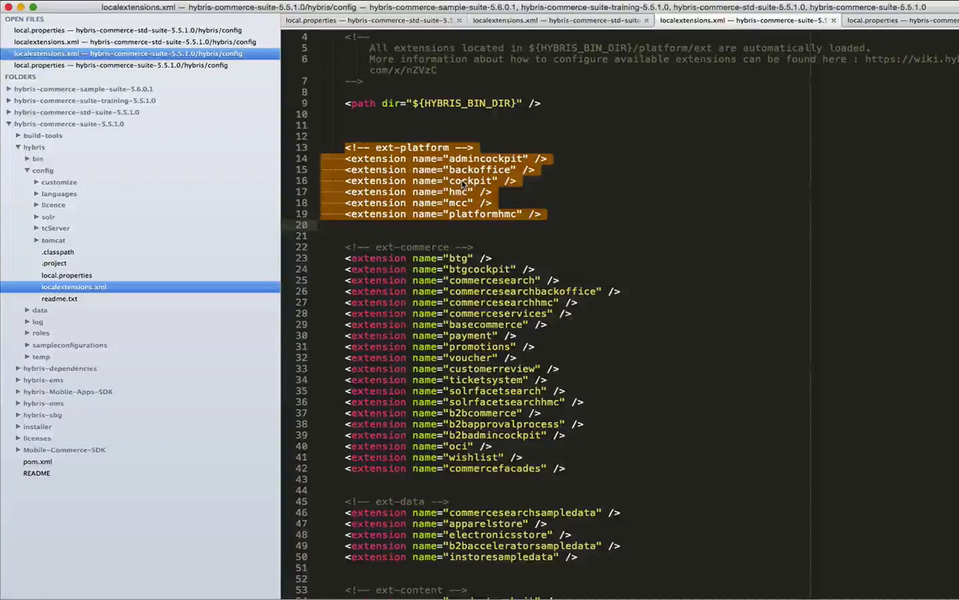
{"action": "left_click", "coordinate": [562, 196]}
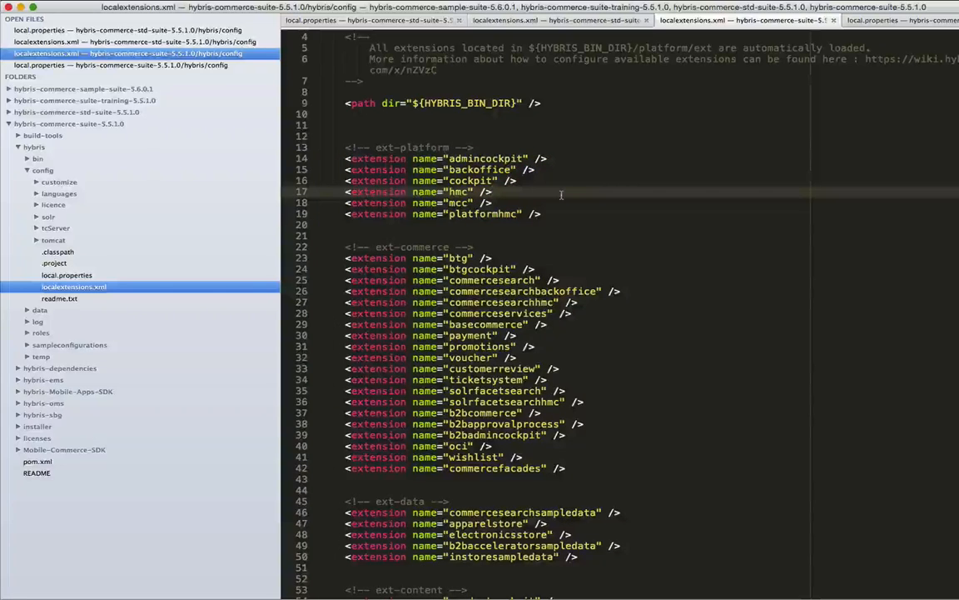
Delete the b2bcommerce, b2bapprovalprocess and b2badmincockpit extensions from the ext-commerce section, and check the oci and wishlist entries.
{"action": "scroll", "coordinate": [561, 242], "scroll_direction": "down", "scroll_amount": 2}
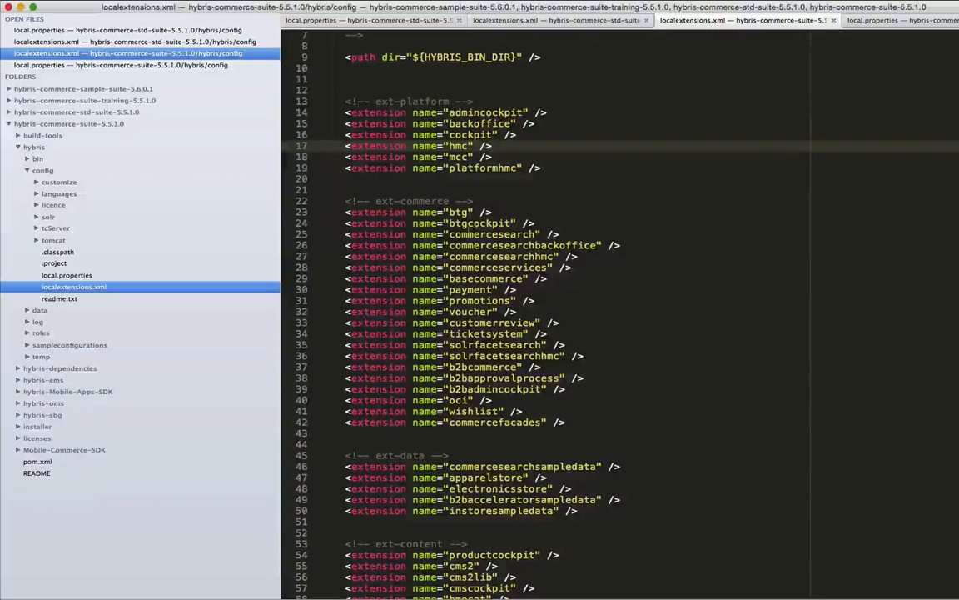
{"action": "scroll", "coordinate": [478, 223], "scroll_direction": "down", "scroll_amount": 1}
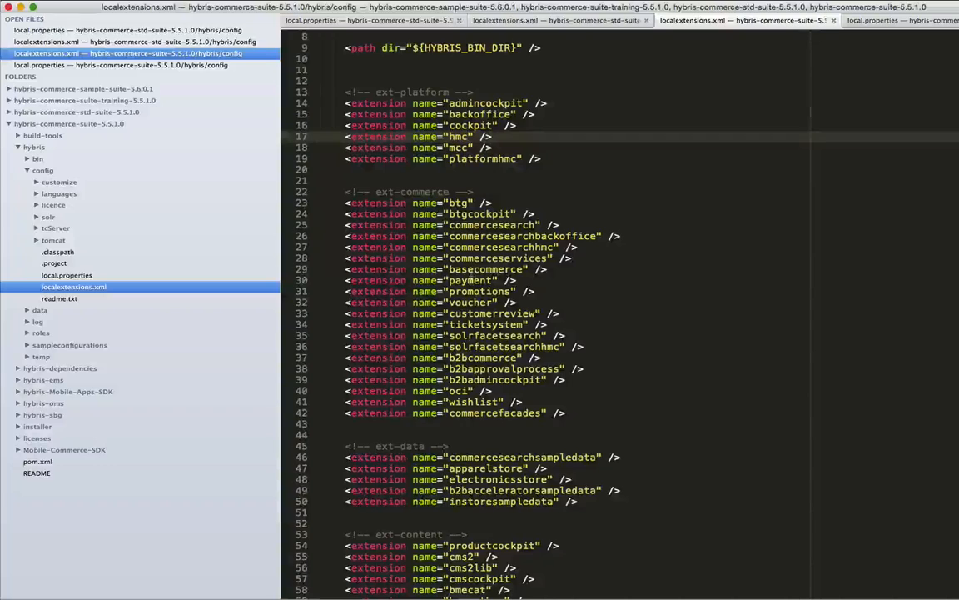
{"action": "scroll", "coordinate": [564, 303], "scroll_direction": "down", "scroll_amount": 5}
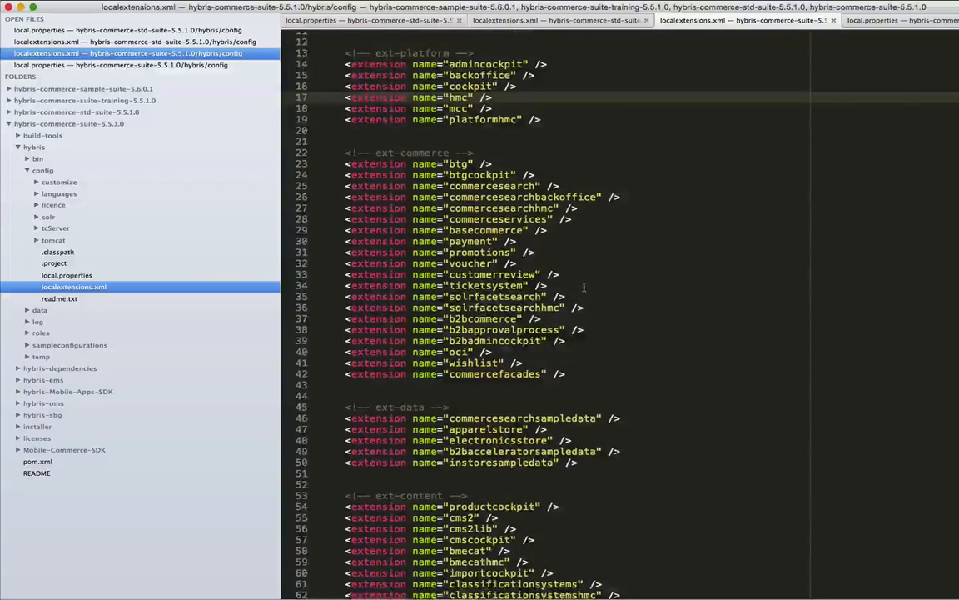
{"action": "scroll", "coordinate": [467, 275], "scroll_direction": "down", "scroll_amount": 2}
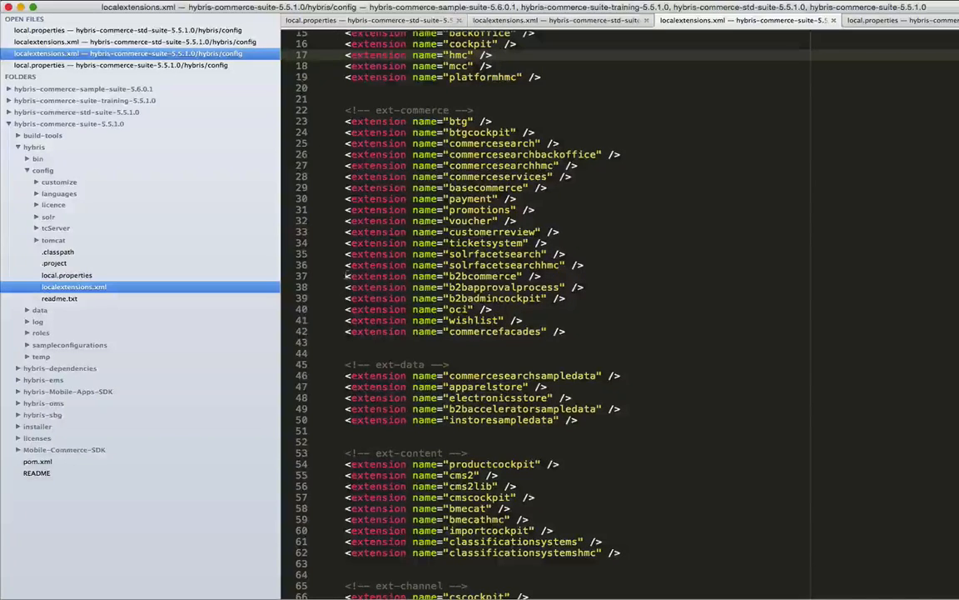
{"action": "left_click_drag", "start_coordinate": [428, 297], "coordinate": [634, 300]}
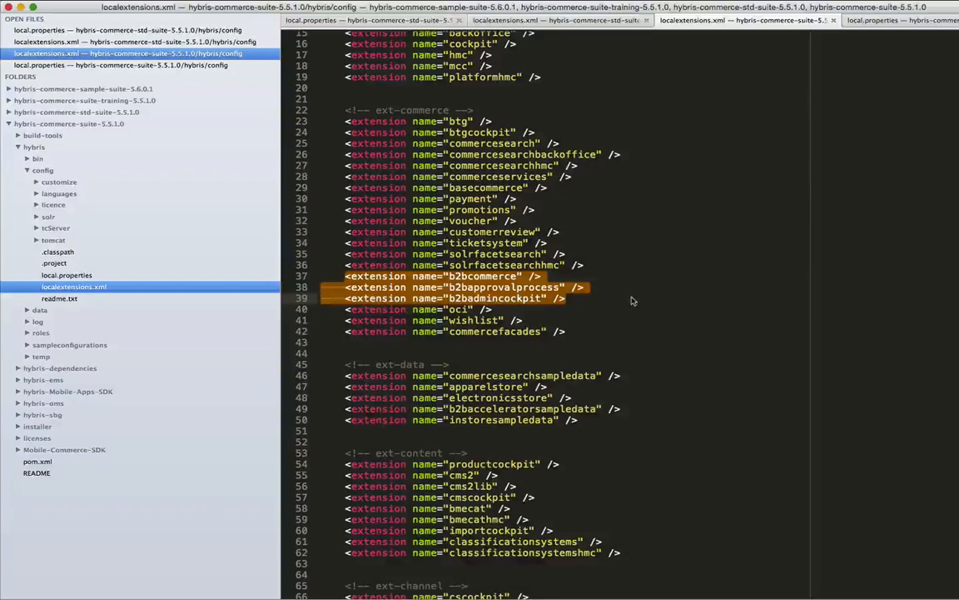
{"action": "key", "text": "BackSpace"}
{"action": "key", "text": "BackSpace"}
{"action": "key", "text": "BackSpace"}
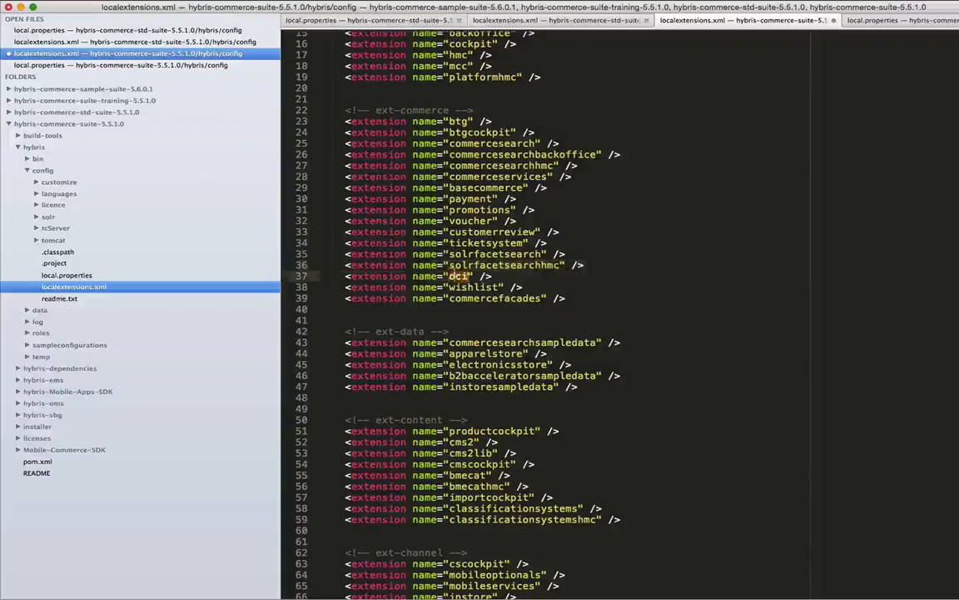
{"action": "triple_click", "coordinate": [458, 276]}
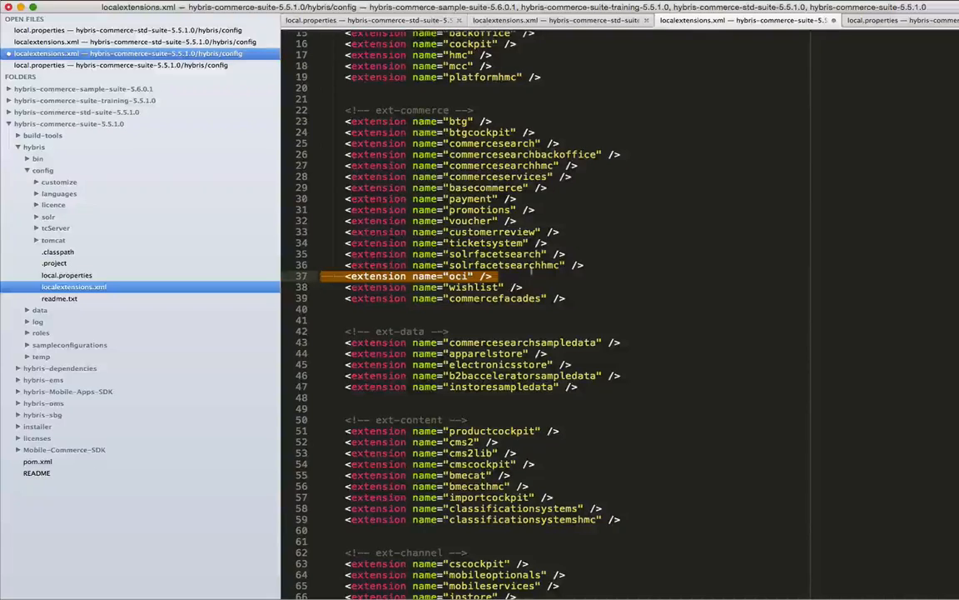
{"action": "left_click", "coordinate": [539, 276]}
{"action": "double_click", "coordinate": [464, 288]}
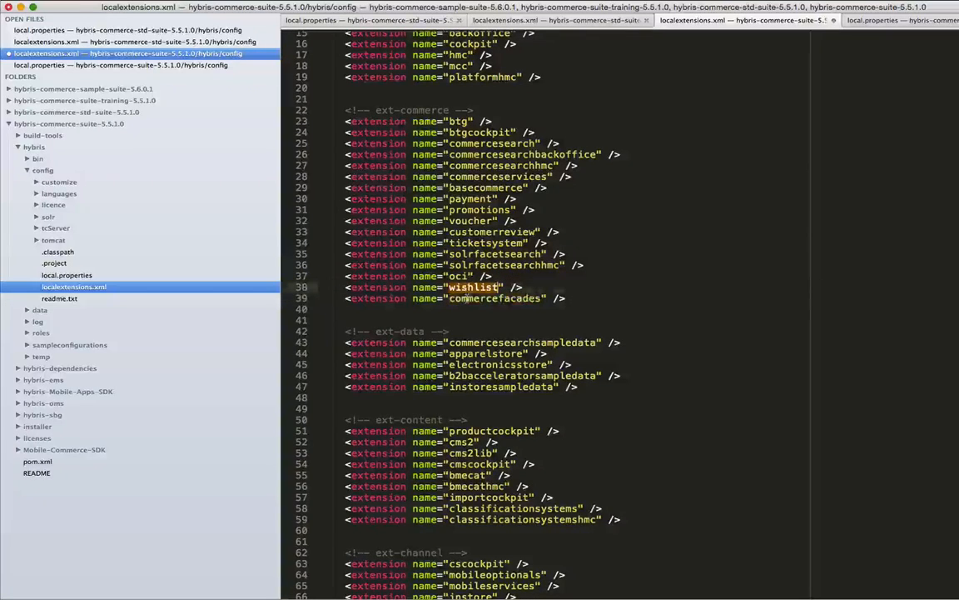
Delete the apparelstore, b2bacceleratorsampledata and instoresampledata extensions from the ext-data section, and enlarge the editor's text.
{"action": "scroll", "coordinate": [454, 296], "scroll_direction": "down", "scroll_amount": 2}
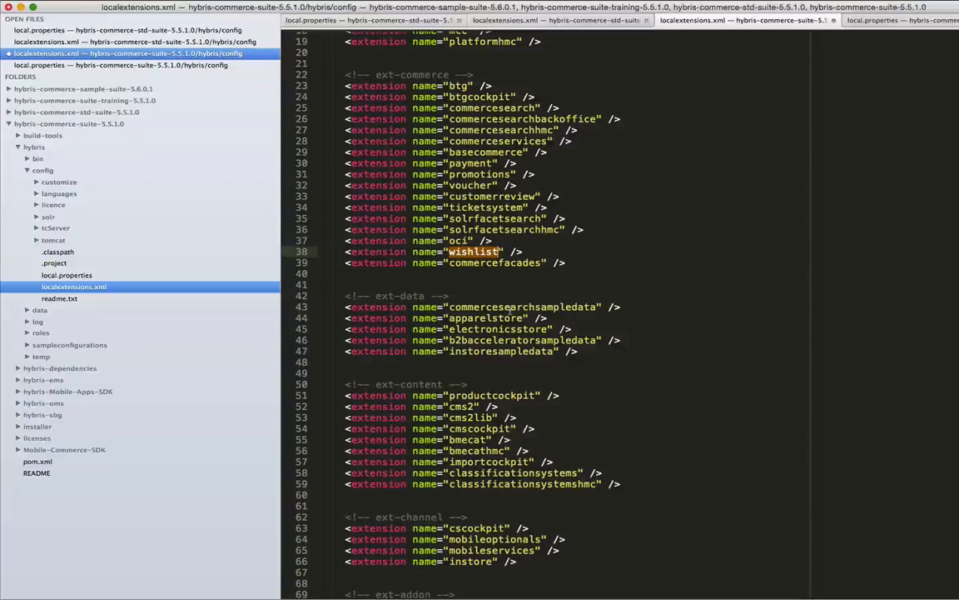
{"action": "triple_click", "coordinate": [480, 318]}
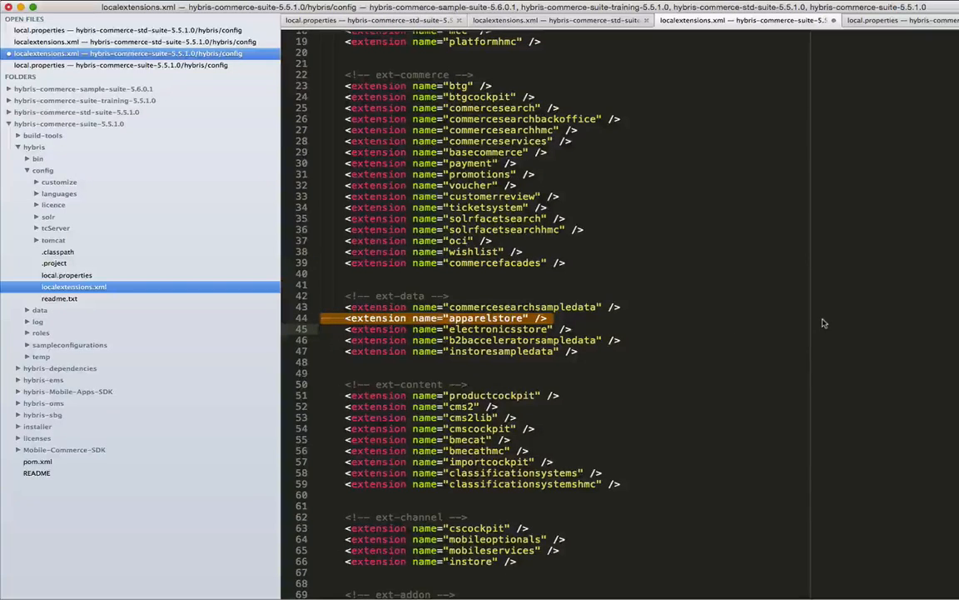
{"action": "key", "text": "BackSpace"}
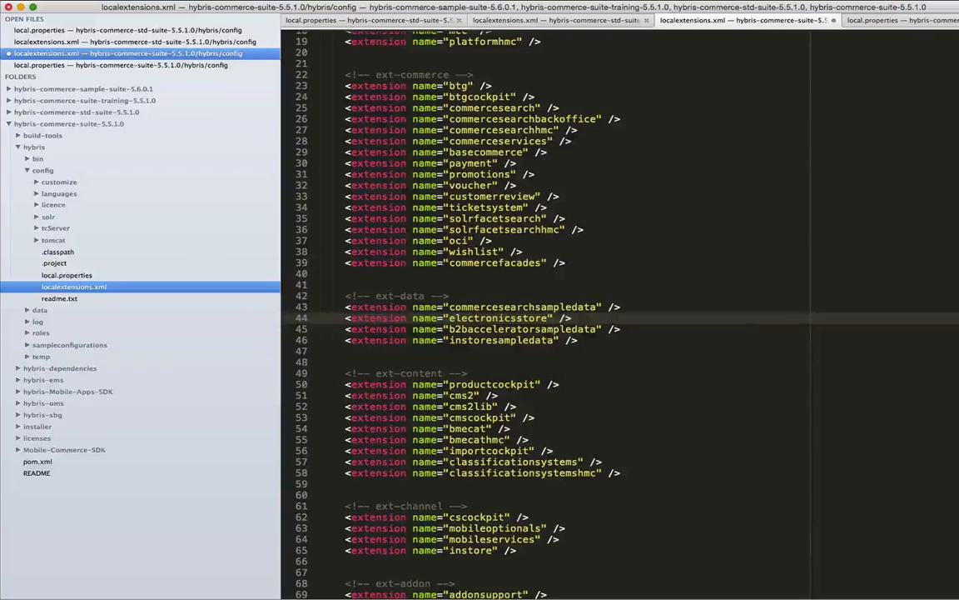
{"action": "triple_click", "coordinate": [817, 327]}
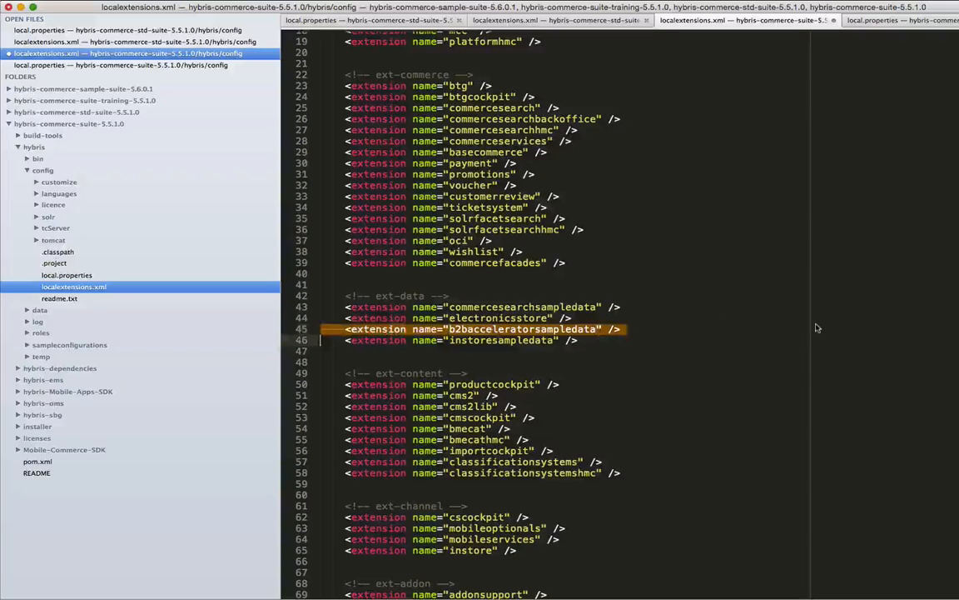
{"action": "key", "text": "BackSpace"}
{"action": "key", "text": "shift+Down"}
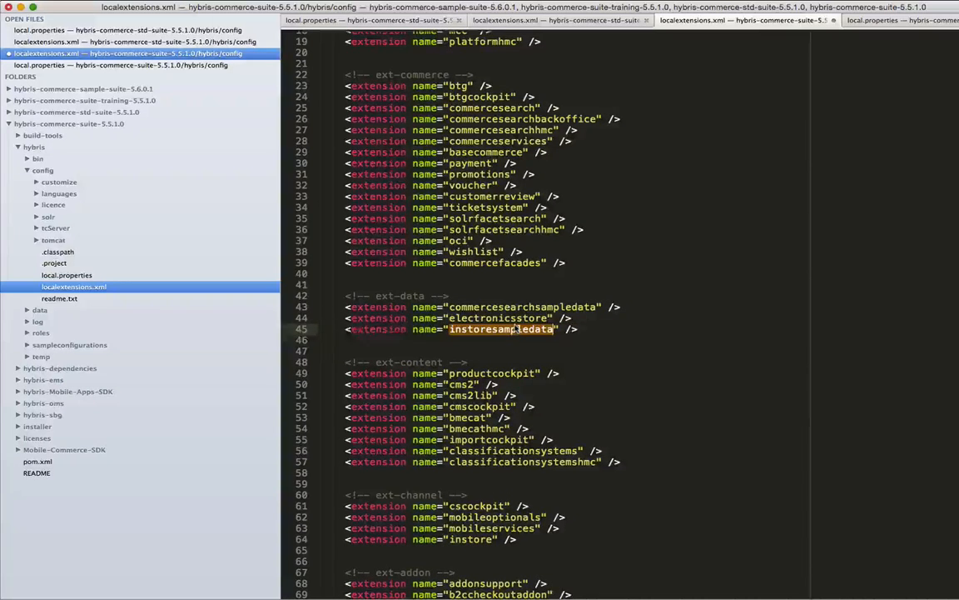
{"action": "key", "text": "BackSpace"}
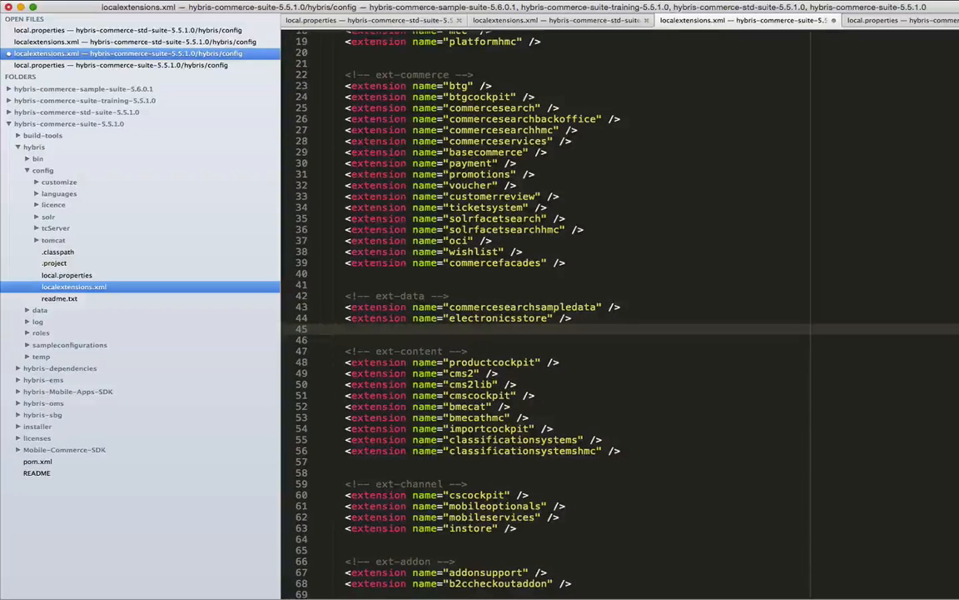
{"action": "key", "text": "super+plus"}
{"action": "key", "text": "super+plus"}
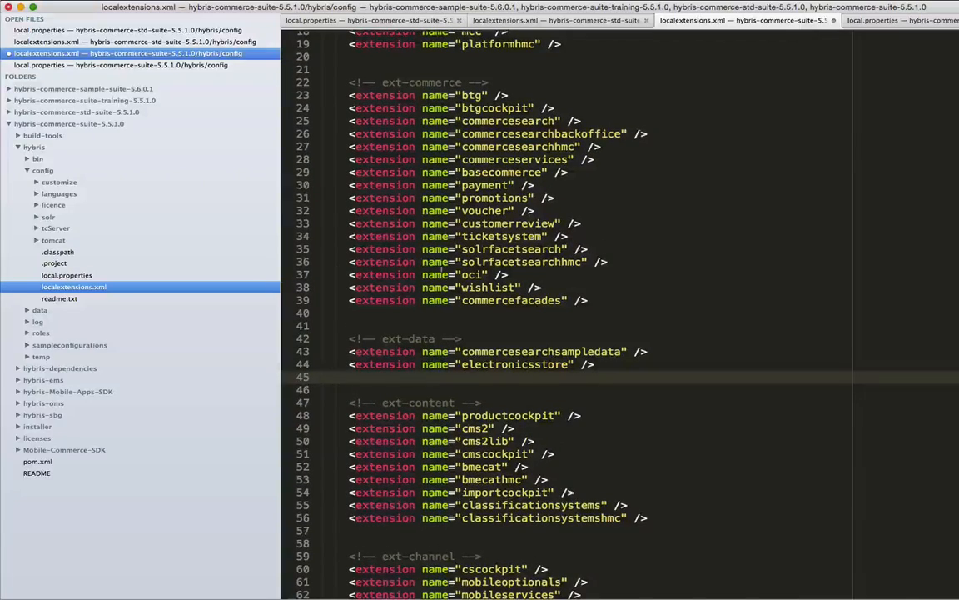
Widen the editor area and enlarge its text, removing the extra blank line below the electronicsstore entry.
{"action": "left_click_drag", "start_coordinate": [281, 268], "coordinate": [179, 269]}
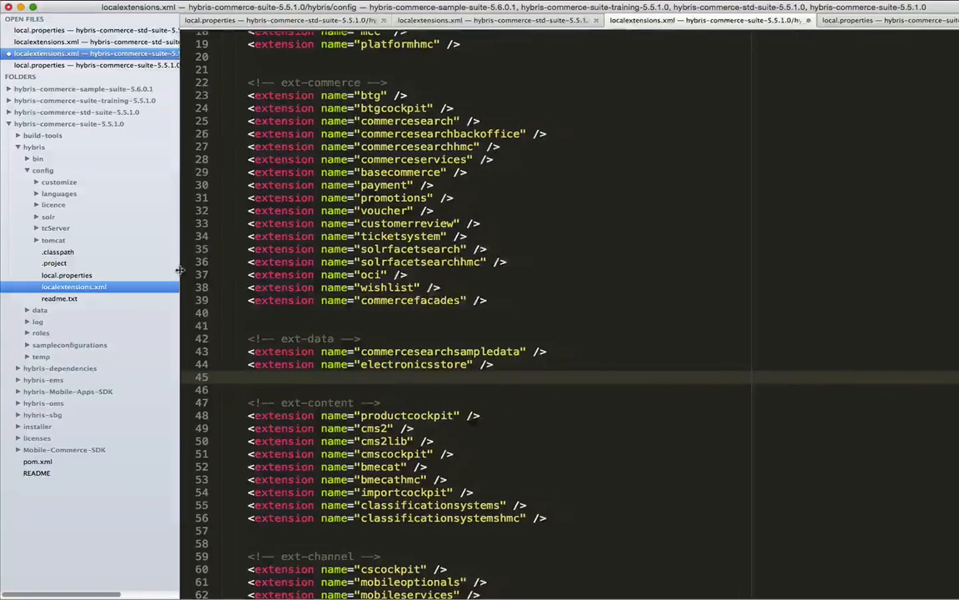
{"action": "key", "text": "super+plus"}
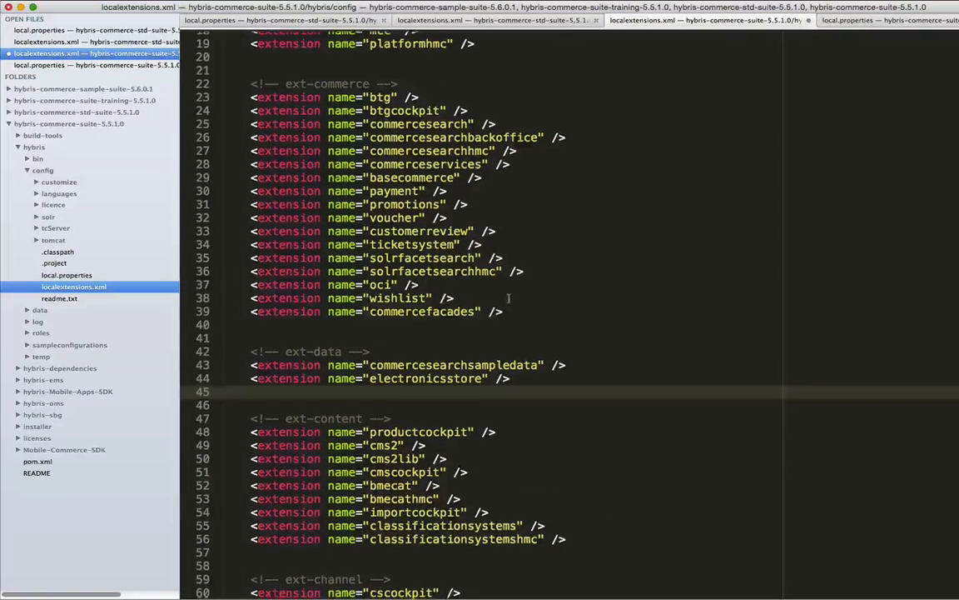
{"action": "scroll", "coordinate": [505, 297], "scroll_direction": "down", "scroll_amount": 5}
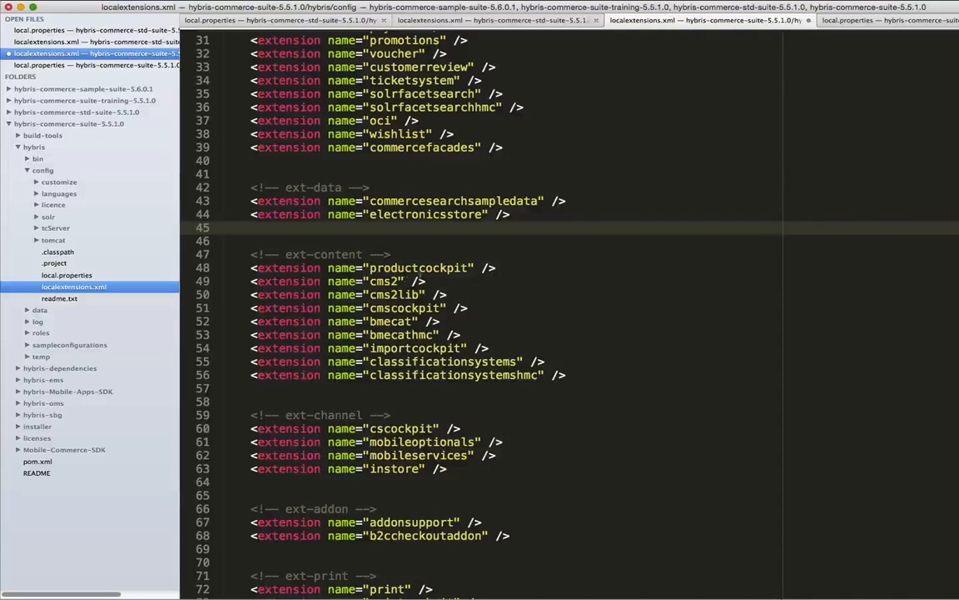
{"action": "key", "text": "BackSpace"}
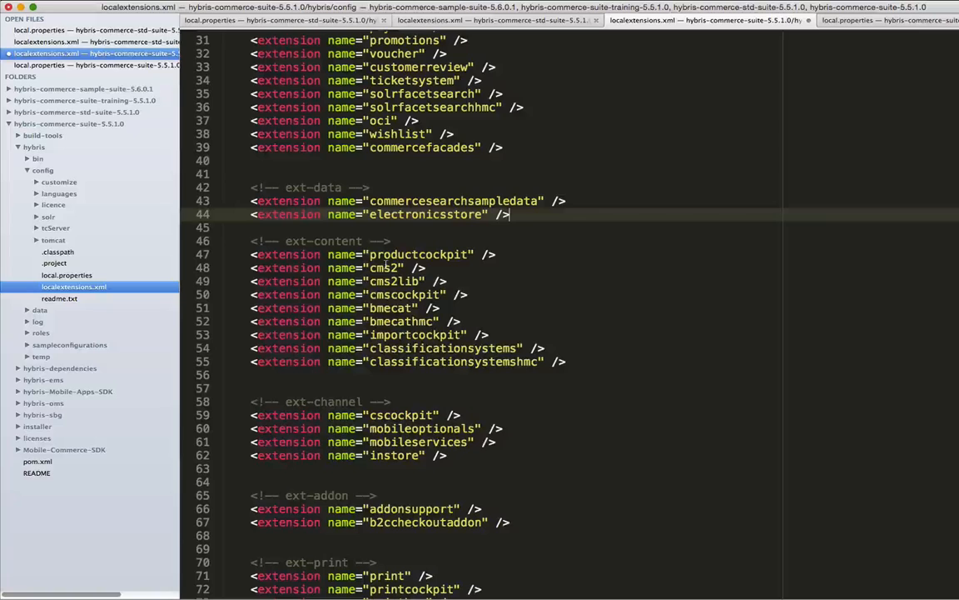
Delete the mobileoptionals, mobileservices and instore extensions from the ext-channel section, along with the leftover blank line.
{"action": "left_click", "coordinate": [399, 321]}
{"action": "scroll", "coordinate": [401, 269], "scroll_direction": "down", "scroll_amount": 5}
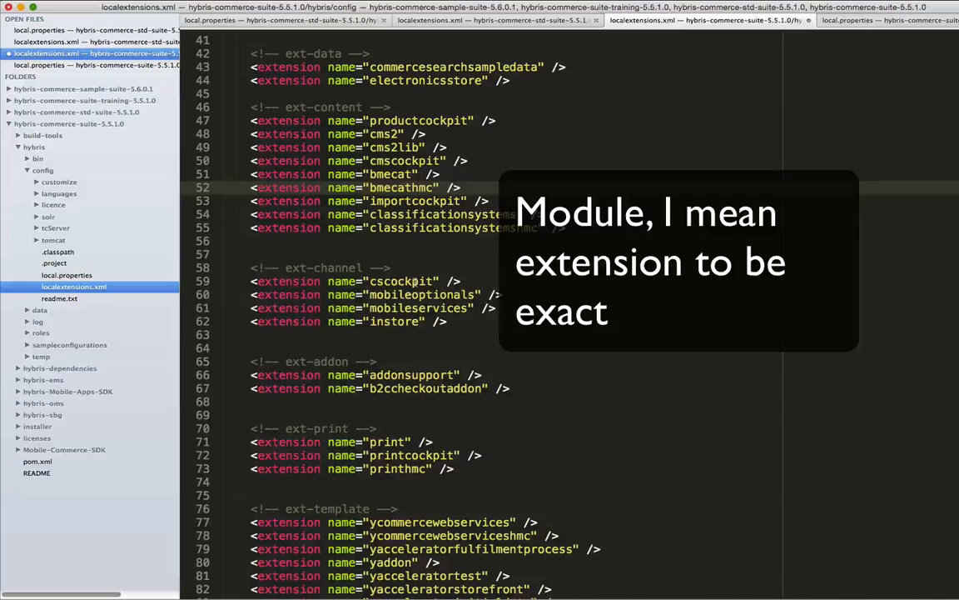
{"action": "triple_click", "coordinate": [369, 295]}
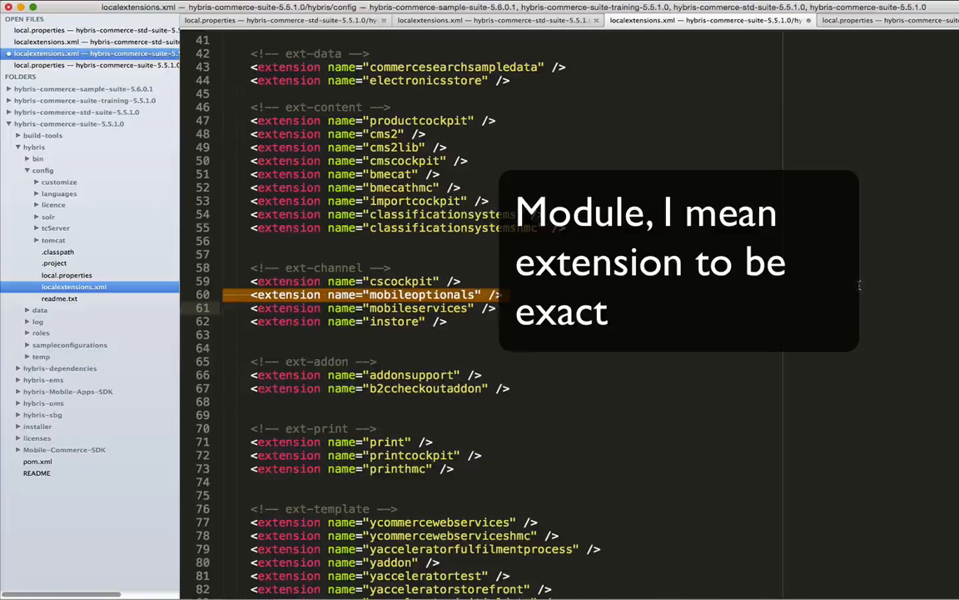
{"action": "key", "text": "BackSpace"}
{"action": "triple_click", "coordinate": [441, 295]}
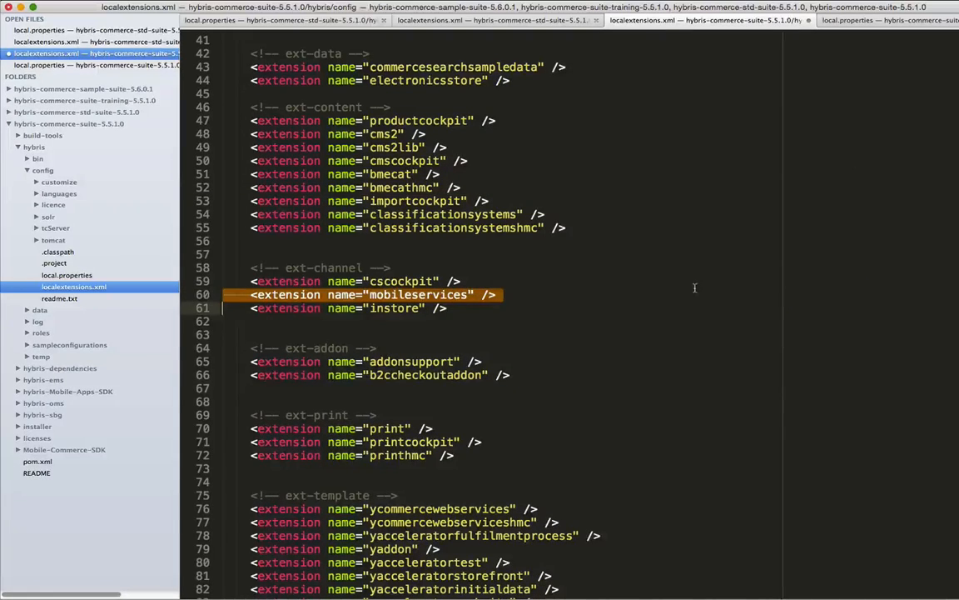
{"action": "key", "text": "BackSpace"}
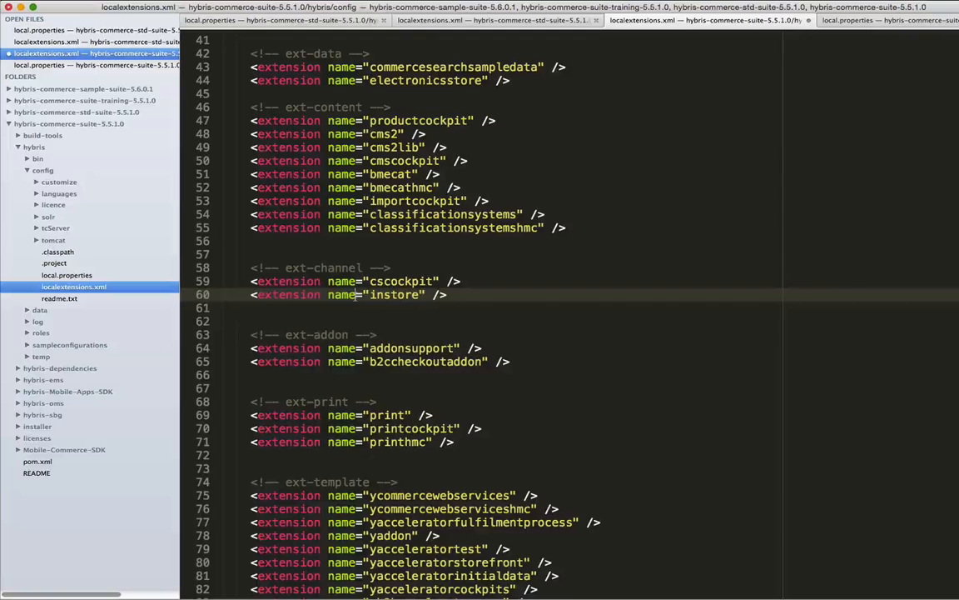
{"action": "triple_click", "coordinate": [770, 295]}
{"action": "key", "text": "BackSpace"}
{"action": "key", "text": "BackSpace"}
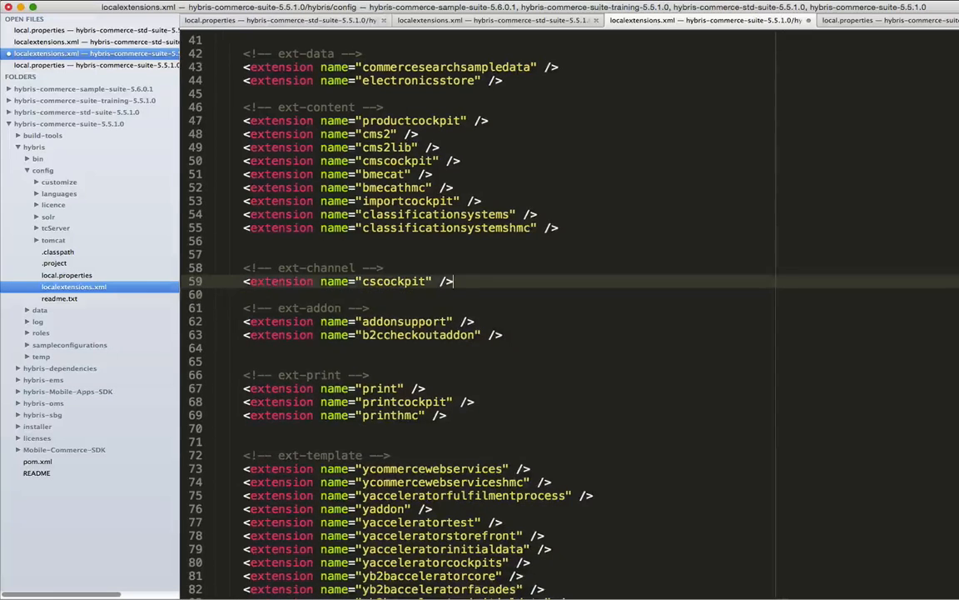
Delete the b2ccheckoutaddon extension and its leftover blank line from the ext-addon section.
{"action": "scroll", "coordinate": [316, 284], "scroll_direction": "down", "scroll_amount": 2}
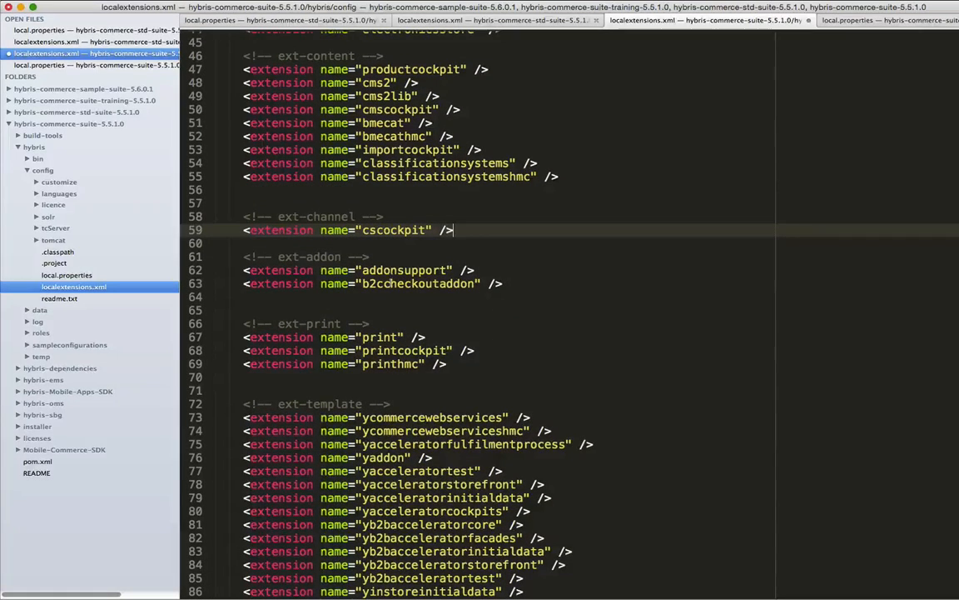
{"action": "triple_click", "coordinate": [384, 286]}
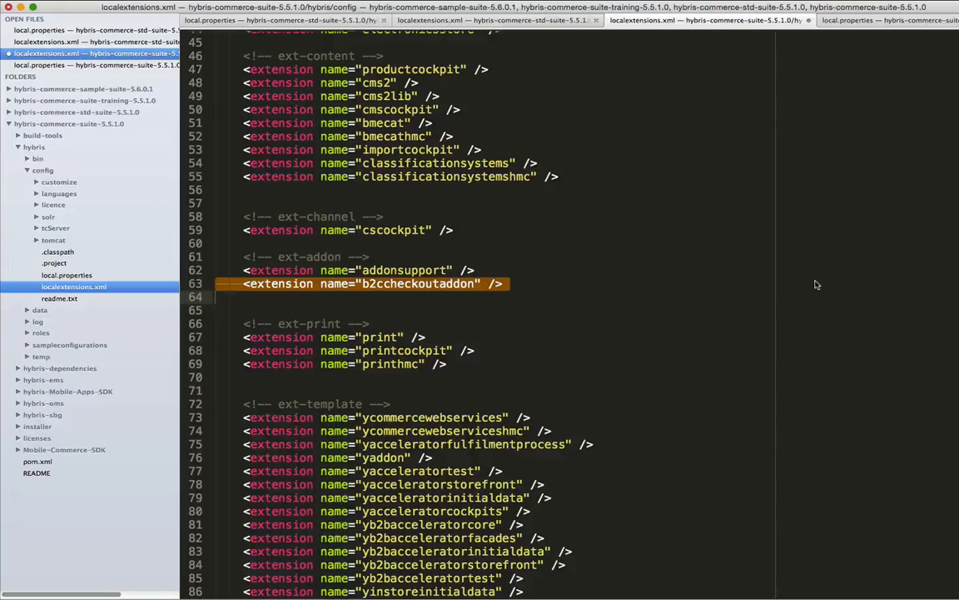
{"action": "key", "text": "BackSpace"}
{"action": "key", "text": "BackSpace"}
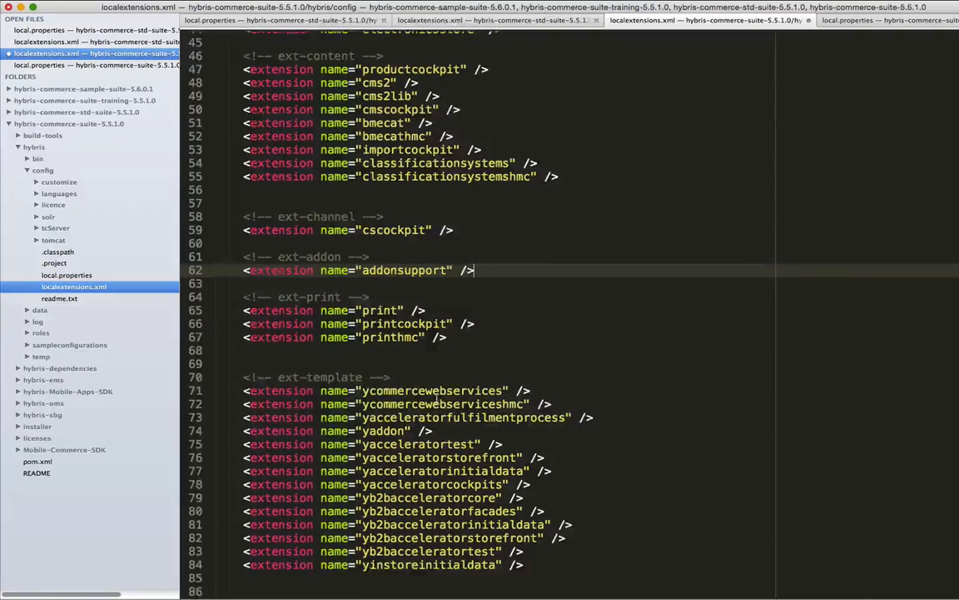
Delete the whole ext-print section with print, printcockpit and printhmc, and tidy the blank lines above ext-template.
{"action": "scroll", "coordinate": [436, 400], "scroll_direction": "down", "scroll_amount": 3}
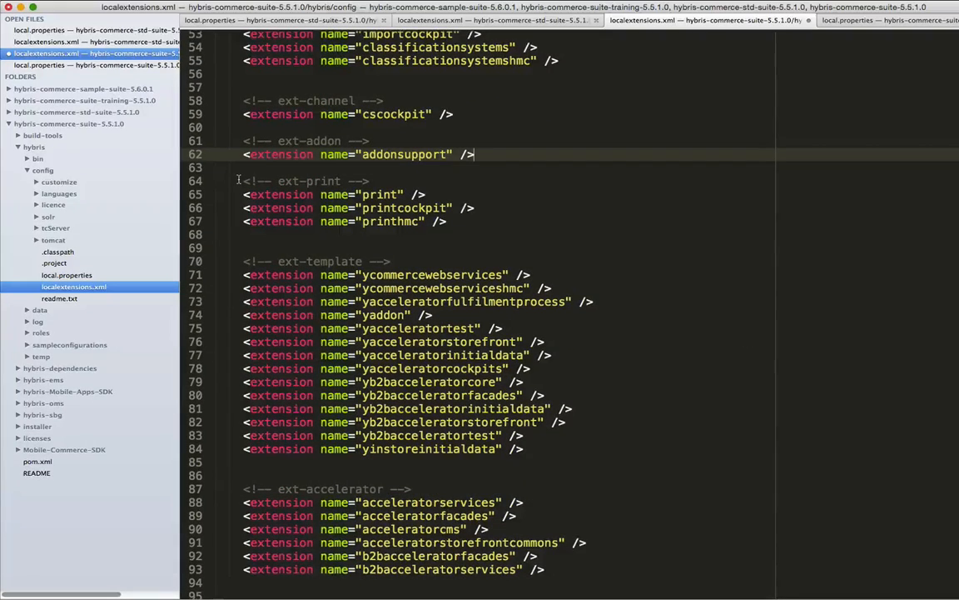
{"action": "left_click_drag", "start_coordinate": [448, 222], "coordinate": [168, 181]}
{"action": "key", "text": "BackSpace"}
{"action": "key", "text": "BackSpace"}
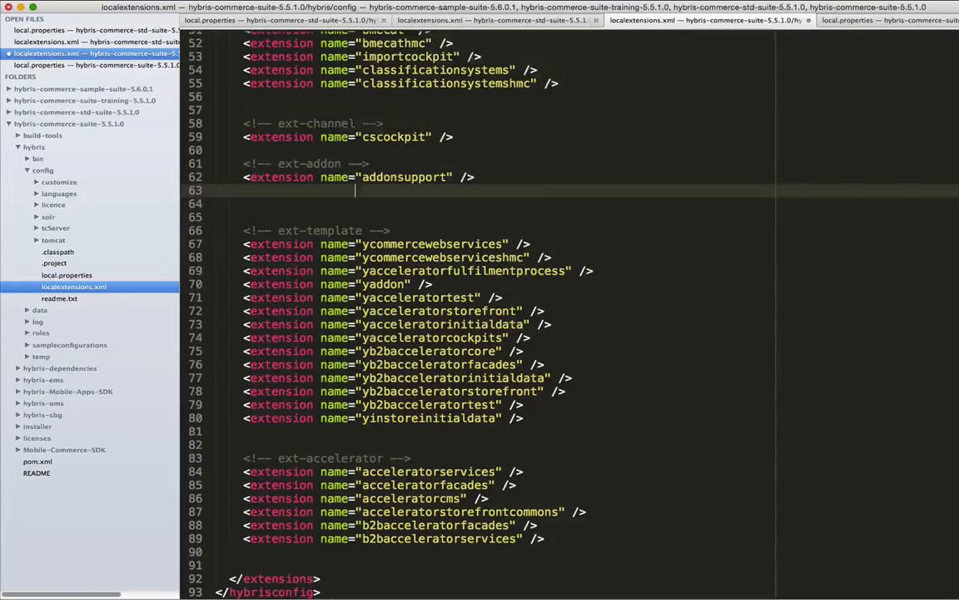
{"action": "key", "text": "BackSpace"}
{"action": "key", "text": "BackSpace"}
{"action": "key", "text": "BackSpace"}
{"action": "key", "text": "BackSpace"}
{"action": "key", "text": "BackSpace"}
{"action": "left_click", "coordinate": [221, 214]}
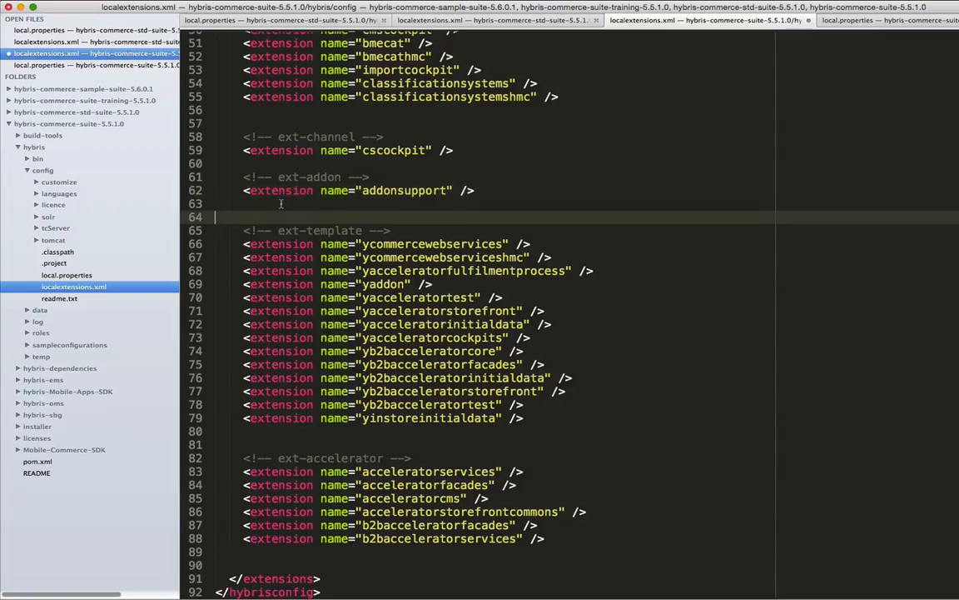
{"action": "key", "text": "BackSpace"}
Delete the five yb2baccelerator extensions and yinstoreinitialdata from the ext-template section.
{"action": "triple_click", "coordinate": [433, 244]}
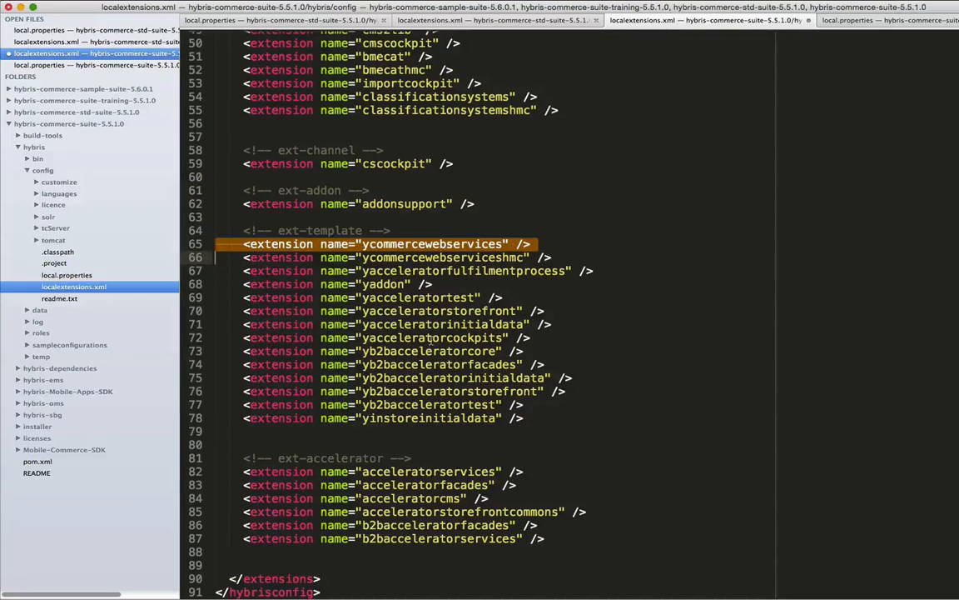
{"action": "left_click_drag", "start_coordinate": [215, 350], "coordinate": [600, 414]}
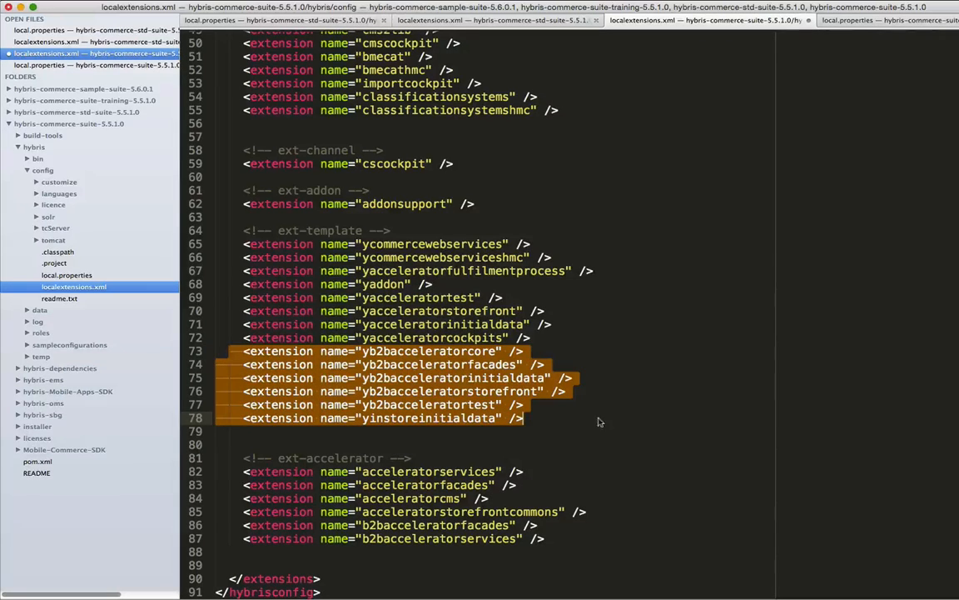
{"action": "key", "text": "BackSpace"}
{"action": "key", "text": "BackSpace"}
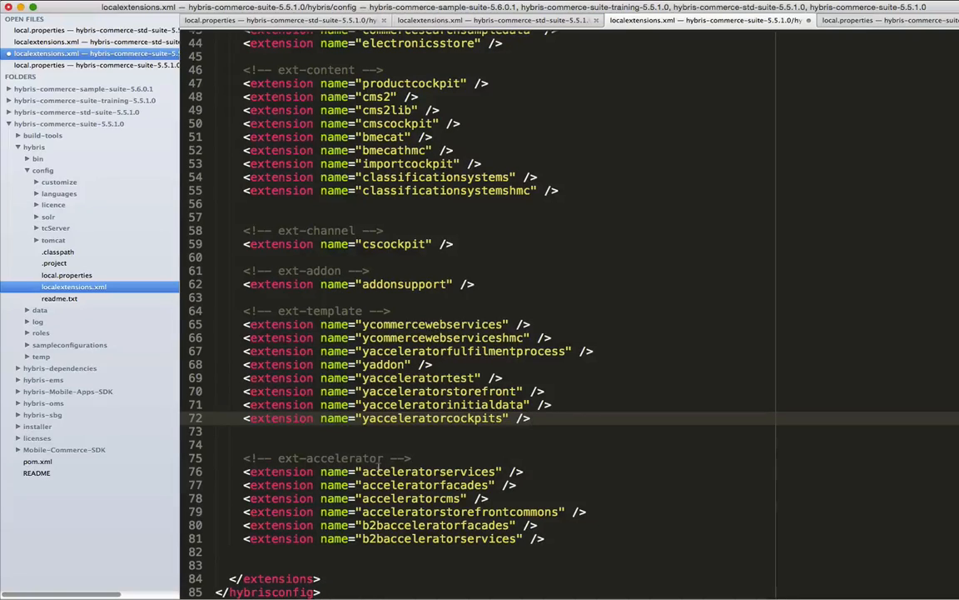
Delete b2bacceleratorfacades and b2bacceleratorservices from the ext-accelerator section, save localextensions.xml and review the remaining entries.
{"action": "left_click_drag", "start_coordinate": [553, 538], "coordinate": [215, 525]}
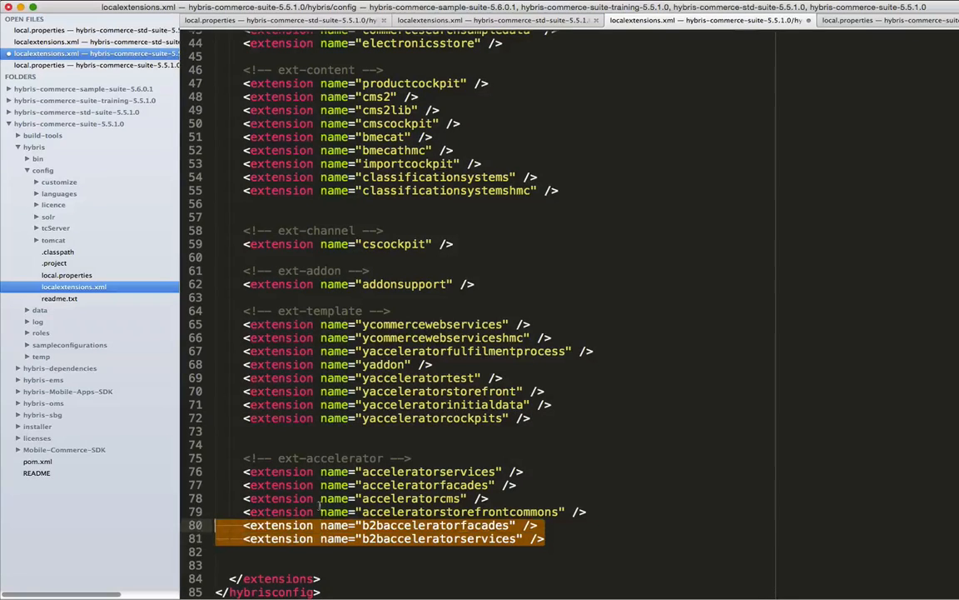
{"action": "key", "text": "BackSpace"}
{"action": "key", "text": "BackSpace"}
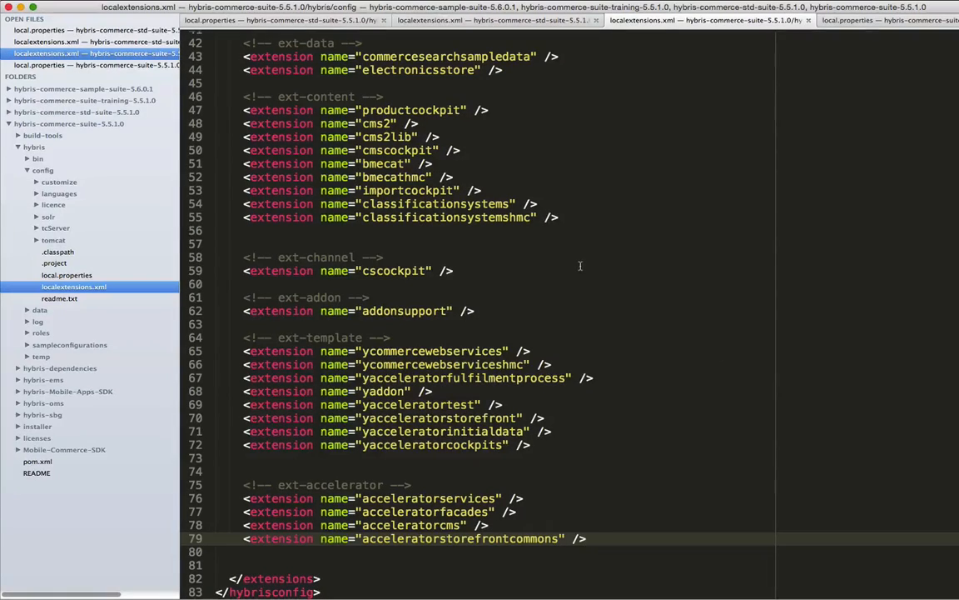
{"action": "scroll", "coordinate": [580, 264], "scroll_direction": "up", "scroll_amount": 10}
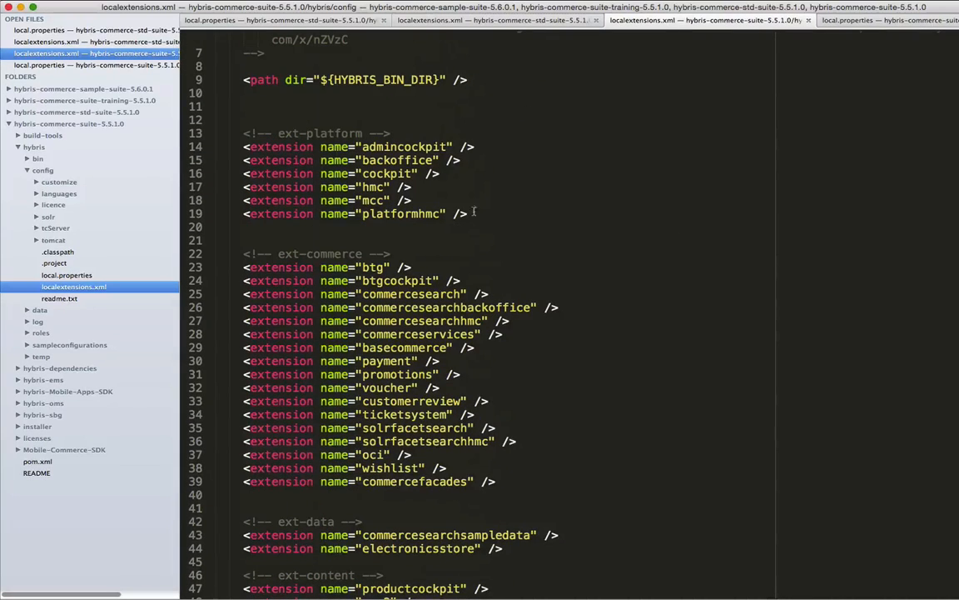
Open local.properties of hybris-commerce-suite-5.5.1.0 and close all the other open files.
{"action": "left_click", "coordinate": [68, 276]}
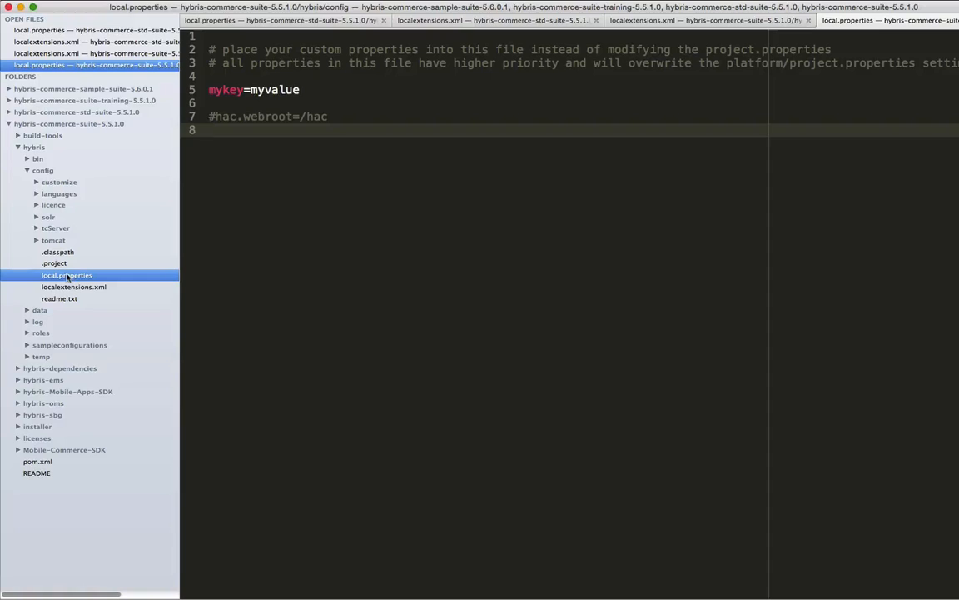
{"action": "right_click", "coordinate": [871, 21]}
{"action": "left_click", "coordinate": [882, 39]}
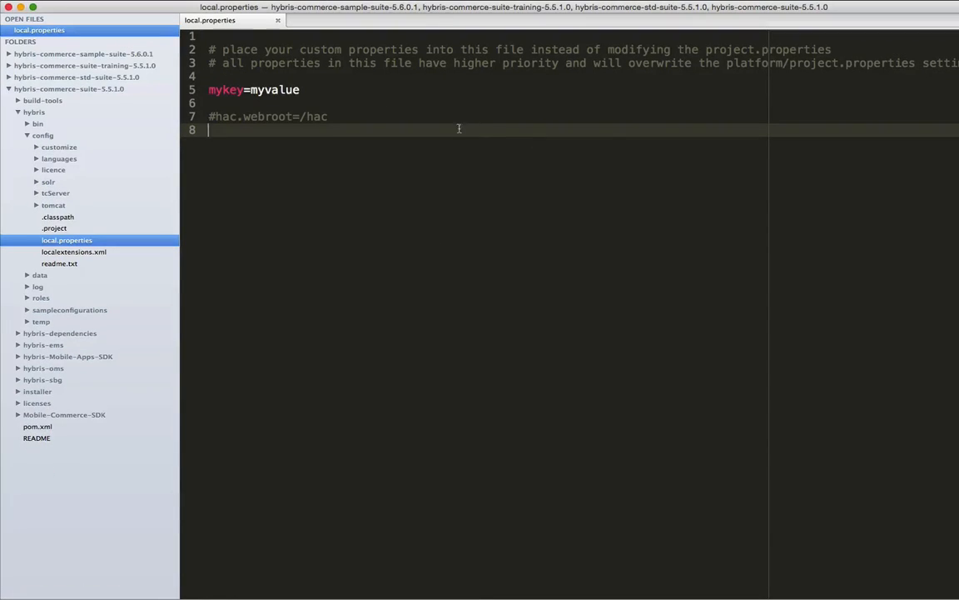
Copy the full contents of local.properties from the hybris-commerce-std-suite-5.5.1.0 config folder, and close that file.
{"action": "left_click", "coordinate": [97, 78]}
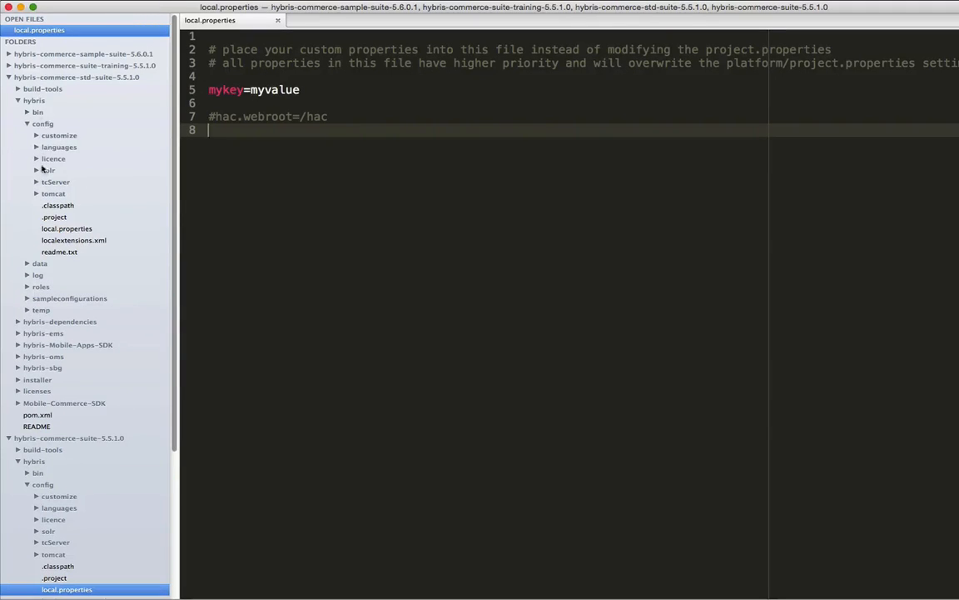
{"action": "double_click", "coordinate": [62, 227]}
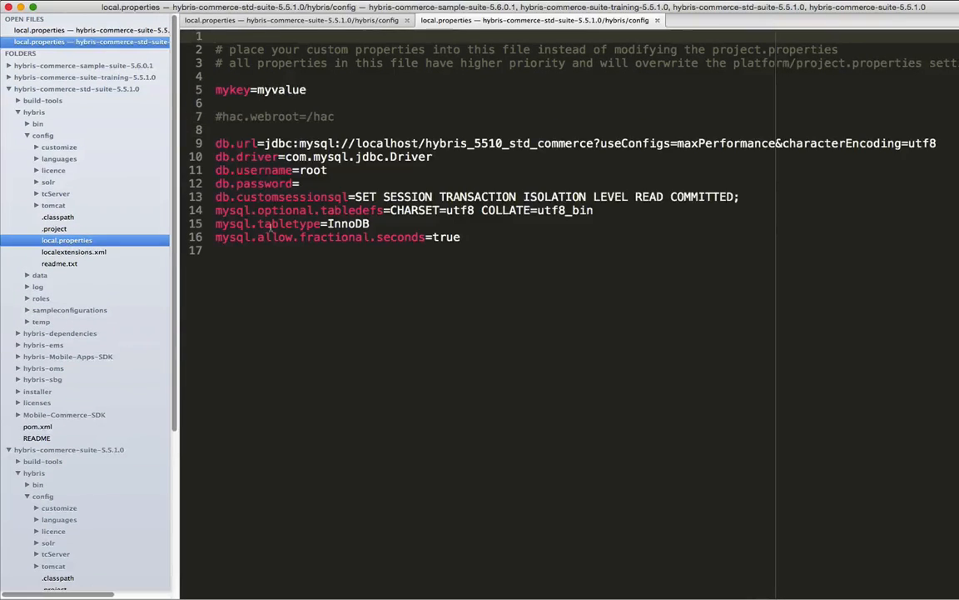
{"action": "left_click_drag", "start_coordinate": [460, 238], "coordinate": [200, 33]}
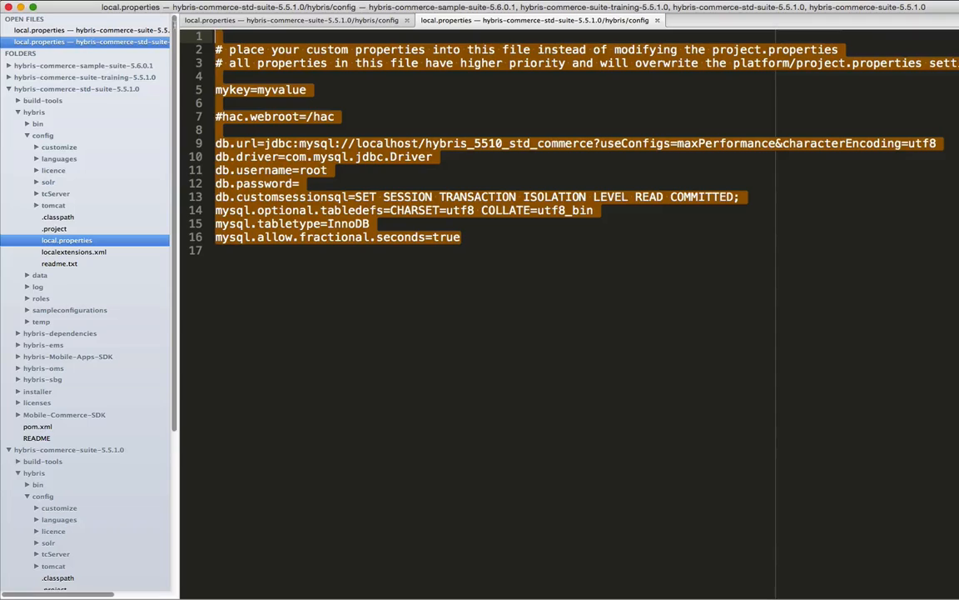
{"action": "left_click", "coordinate": [8, 89]}
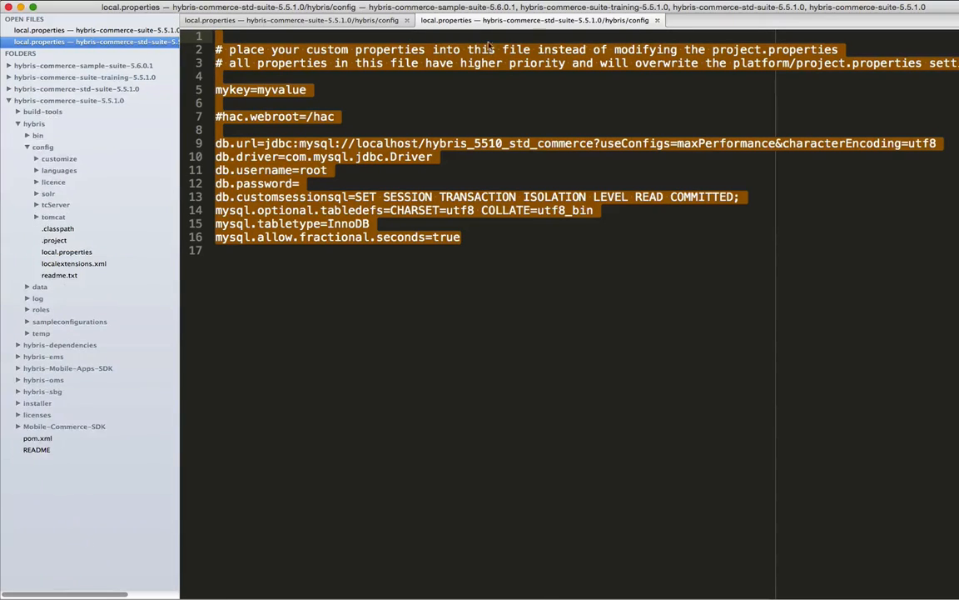
{"action": "left_click", "coordinate": [658, 22]}
Replace the contents of local.properties in hybris-commerce-suite-5.5.1.0 with the copied MySQL settings.
{"action": "left_click", "coordinate": [50, 240]}
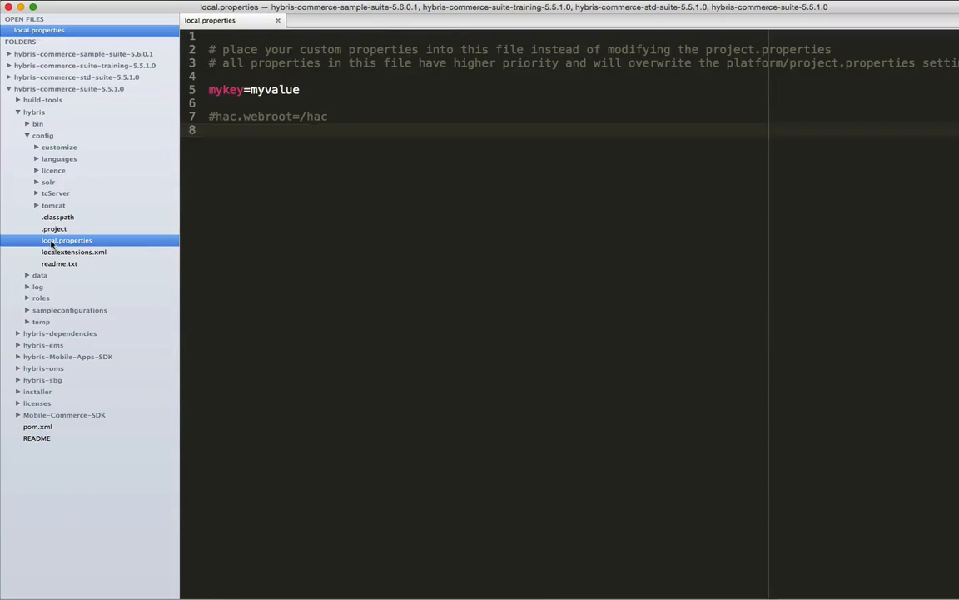
{"action": "key", "text": "super+a"}
{"action": "key", "text": "super+v"}
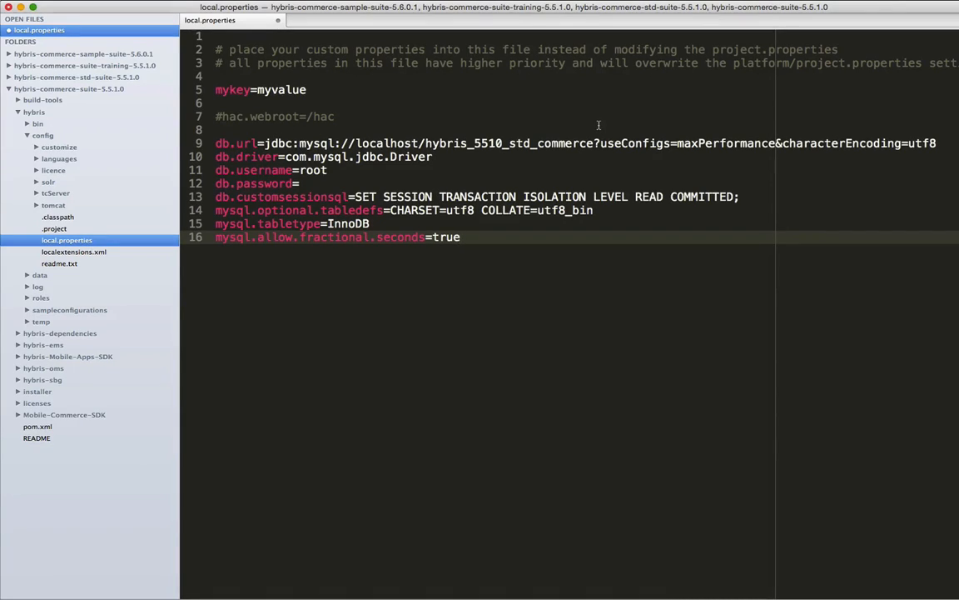
Change the database name in db.url to hybris_5510_setup_commerce, and check the db.username and db.password lines.
{"action": "left_click_drag", "start_coordinate": [266, 143], "coordinate": [643, 144]}
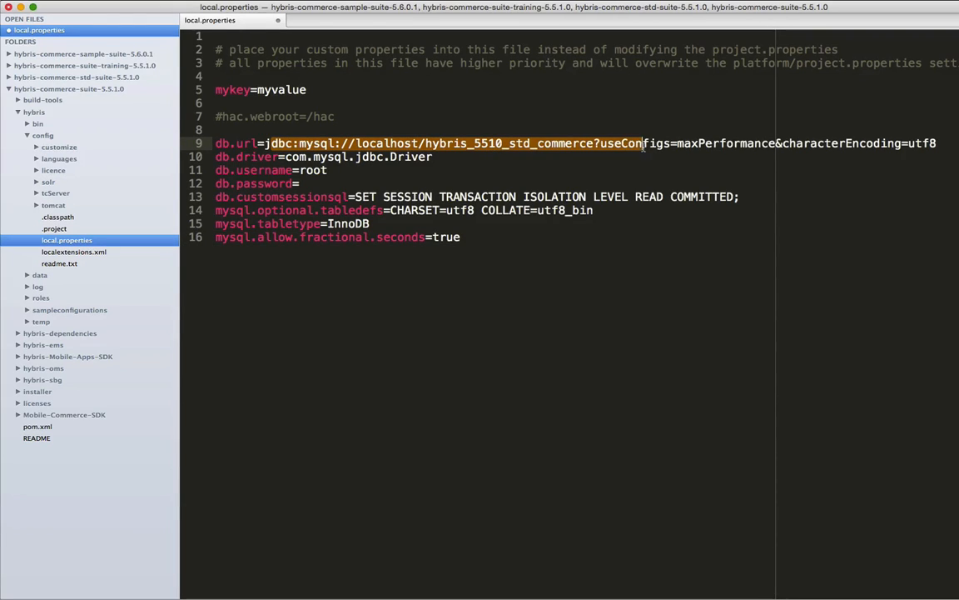
{"action": "double_click", "coordinate": [551, 145]}
{"action": "key", "text": "Down"}
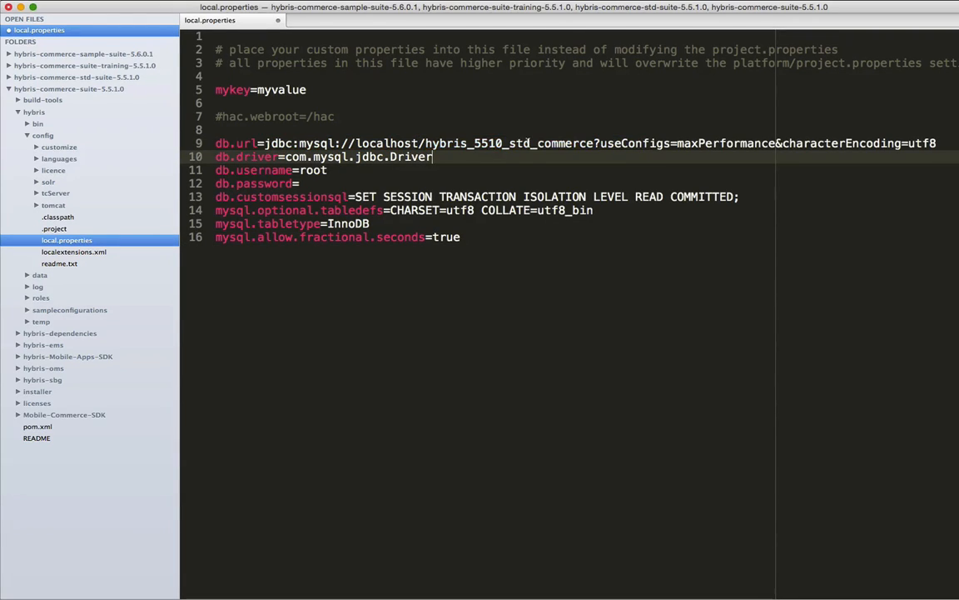
{"action": "left_click", "coordinate": [528, 143]}
{"action": "key", "text": "BackSpace"}
{"action": "key", "text": "BackSpace"}
{"action": "key", "text": "BackSpace"}
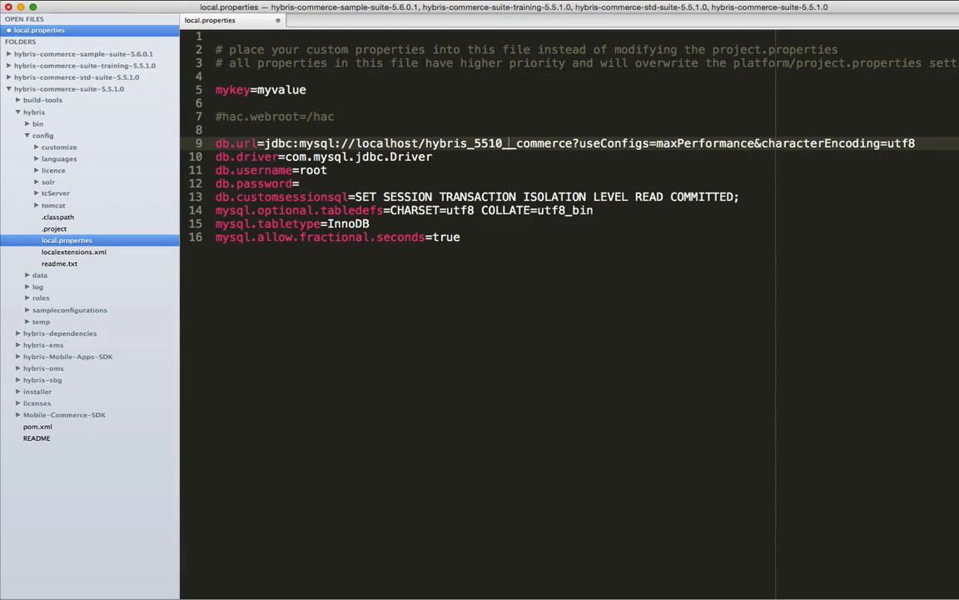
{"action": "type", "text": "setu"}
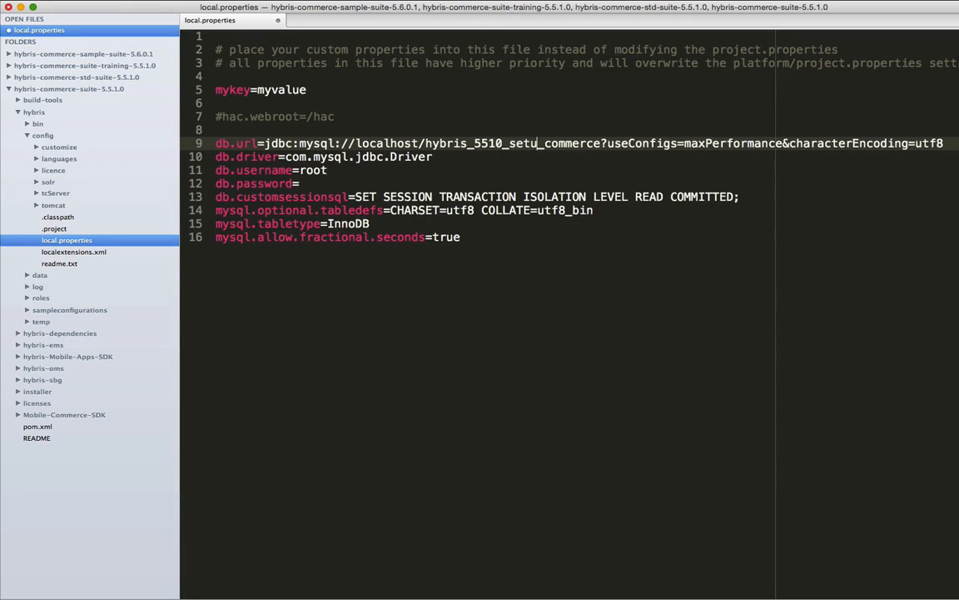
{"action": "type", "text": "p"}
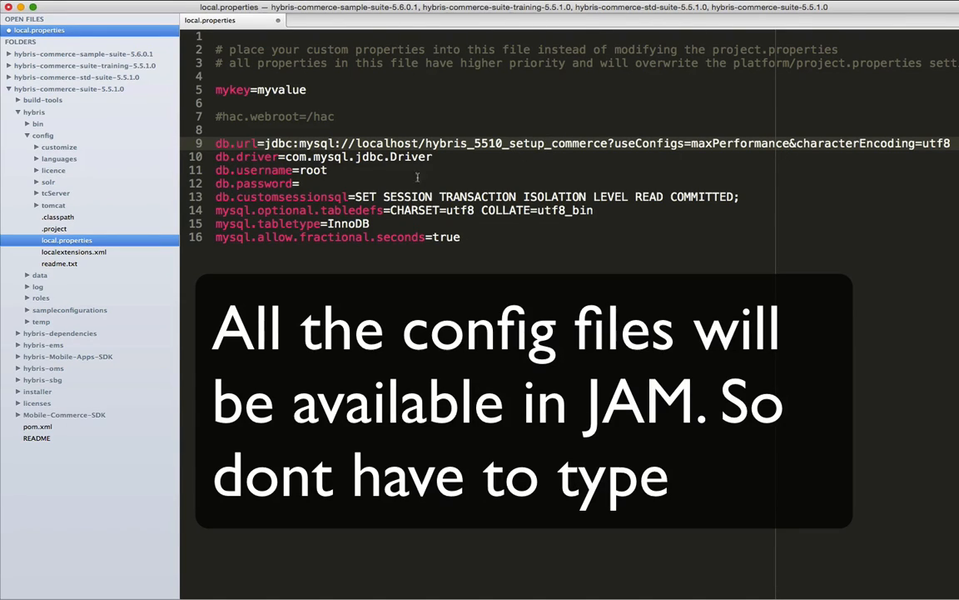
{"action": "left_click_drag", "start_coordinate": [300, 184], "coordinate": [200, 173]}
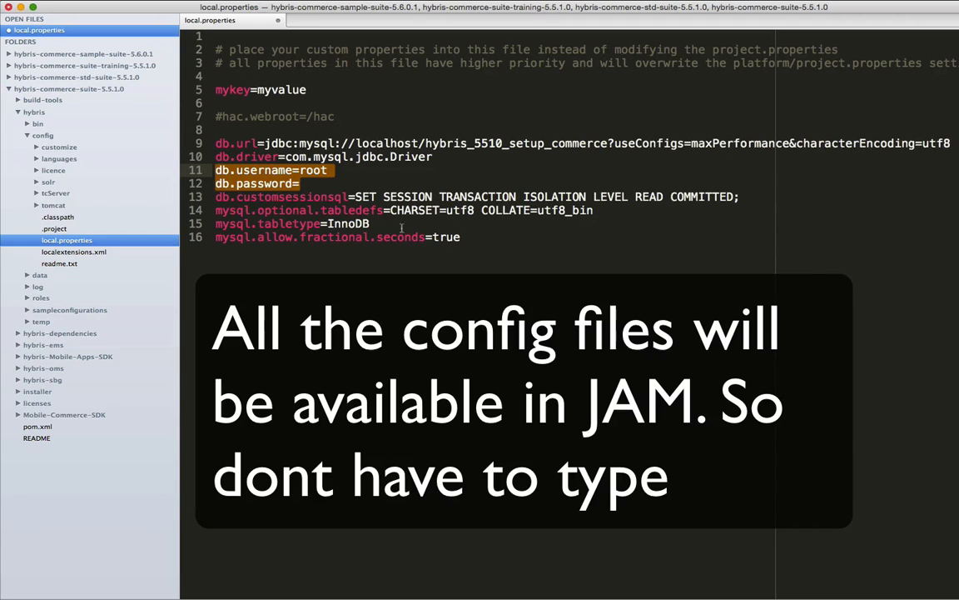
{"action": "left_click_drag", "start_coordinate": [460, 237], "coordinate": [223, 96]}
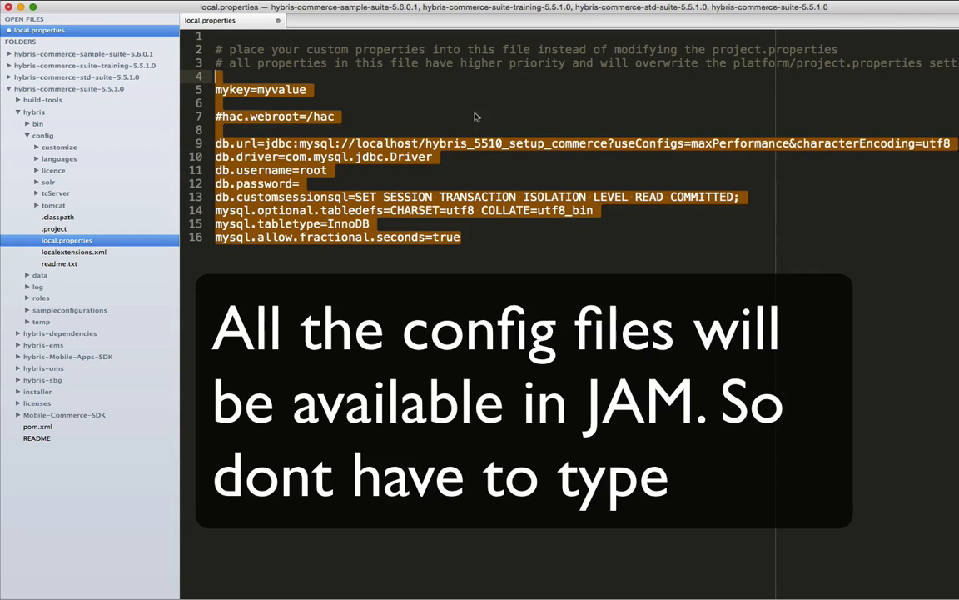
{"action": "left_click", "coordinate": [469, 107]}
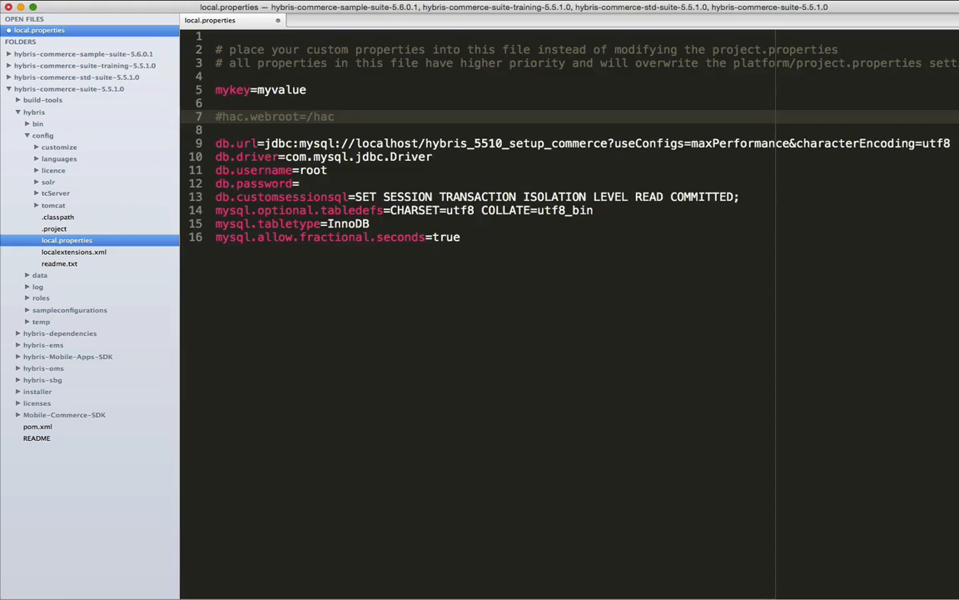
Switch to Navicat Premium, enlarge its window and start a new database on the local-mysql-db connection.
{"action": "key", "text": "super+Tab"}
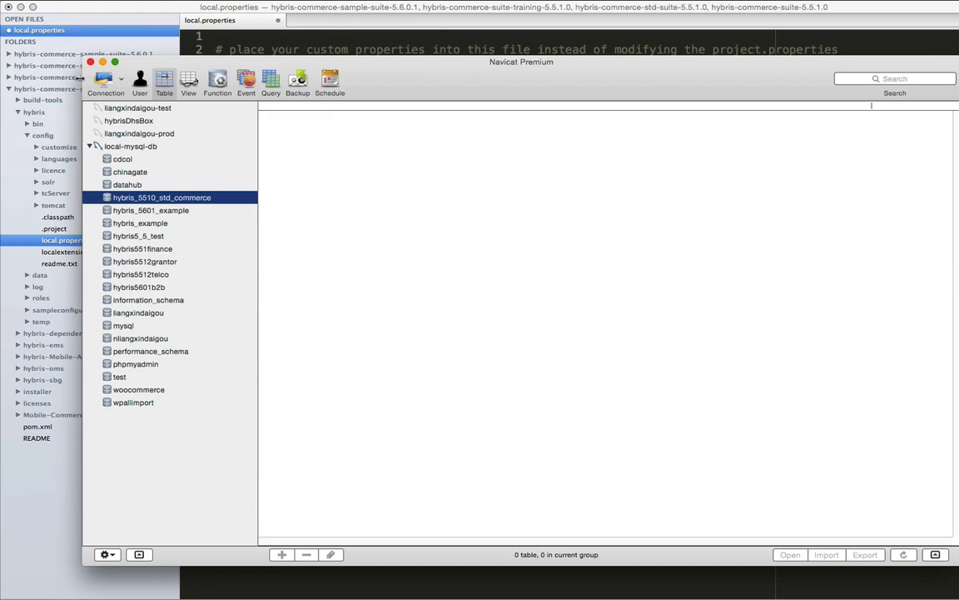
{"action": "left_click_drag", "start_coordinate": [88, 78], "coordinate": [268, 76]}
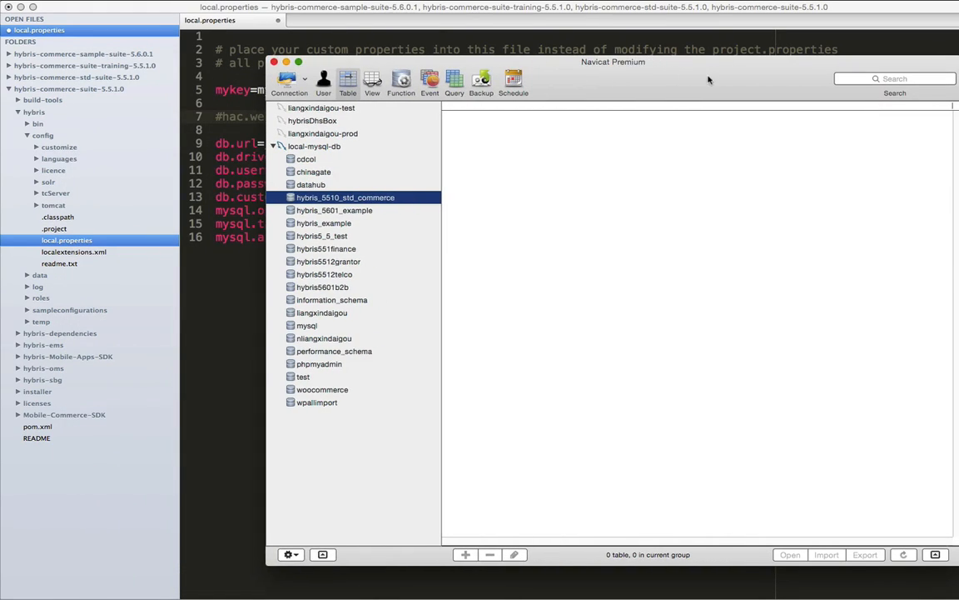
{"action": "left_click_drag", "start_coordinate": [709, 80], "coordinate": [684, 78]}
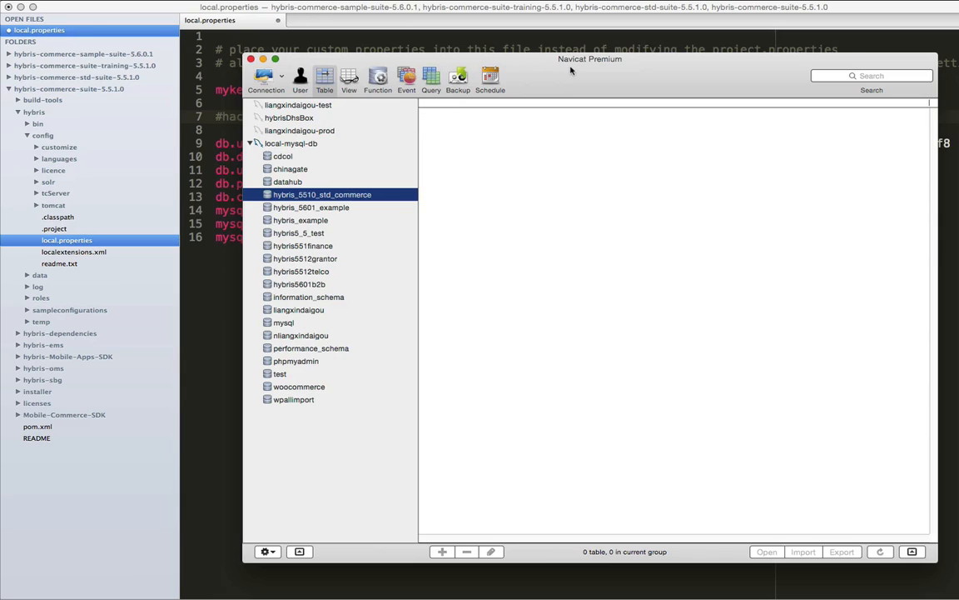
{"action": "left_click_drag", "start_coordinate": [571, 70], "coordinate": [594, 70]}
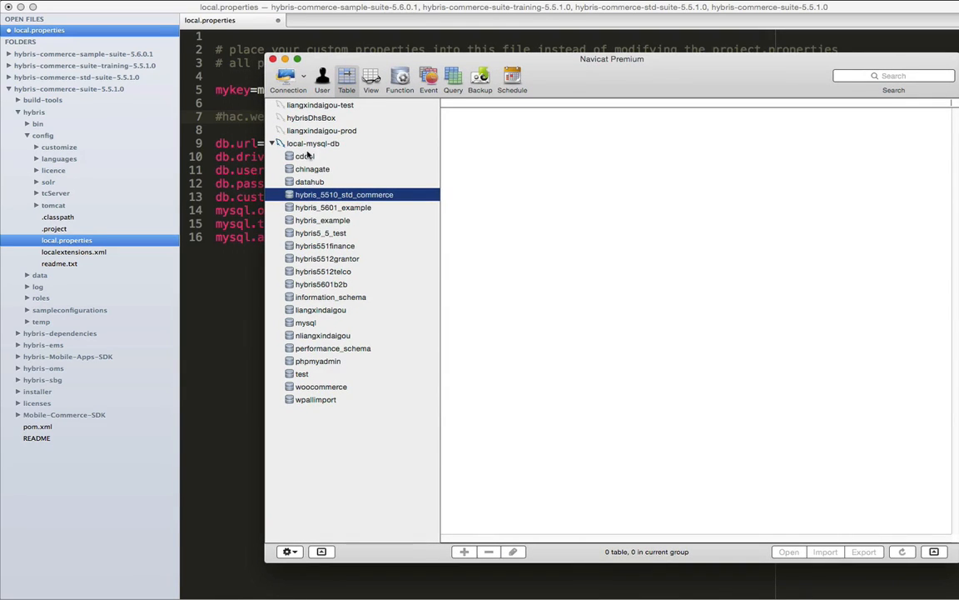
{"action": "left_click_drag", "start_coordinate": [668, 60], "coordinate": [699, 81]}
{"action": "right_click", "coordinate": [358, 171]}
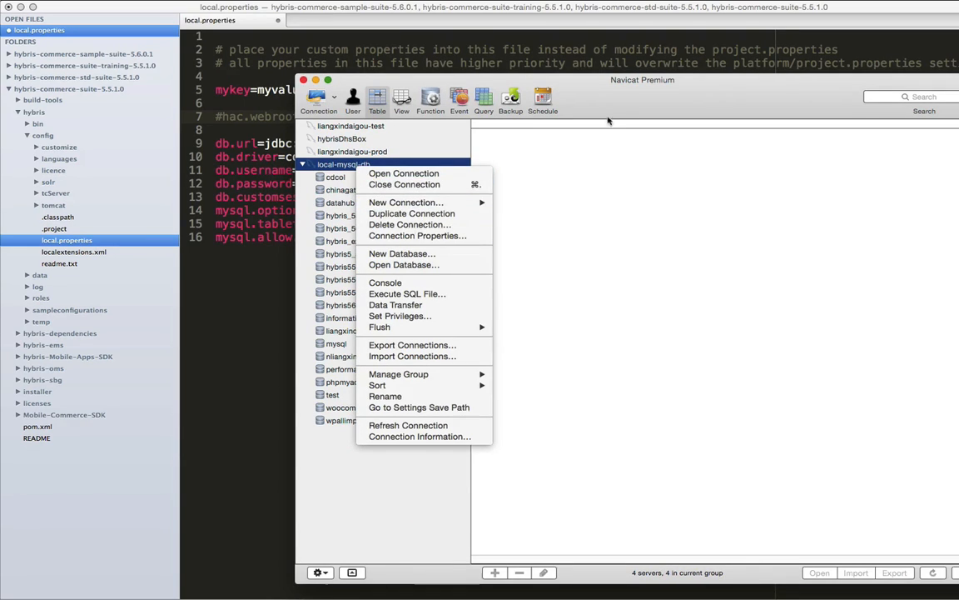
{"action": "left_click_drag", "start_coordinate": [638, 88], "coordinate": [574, 6]}
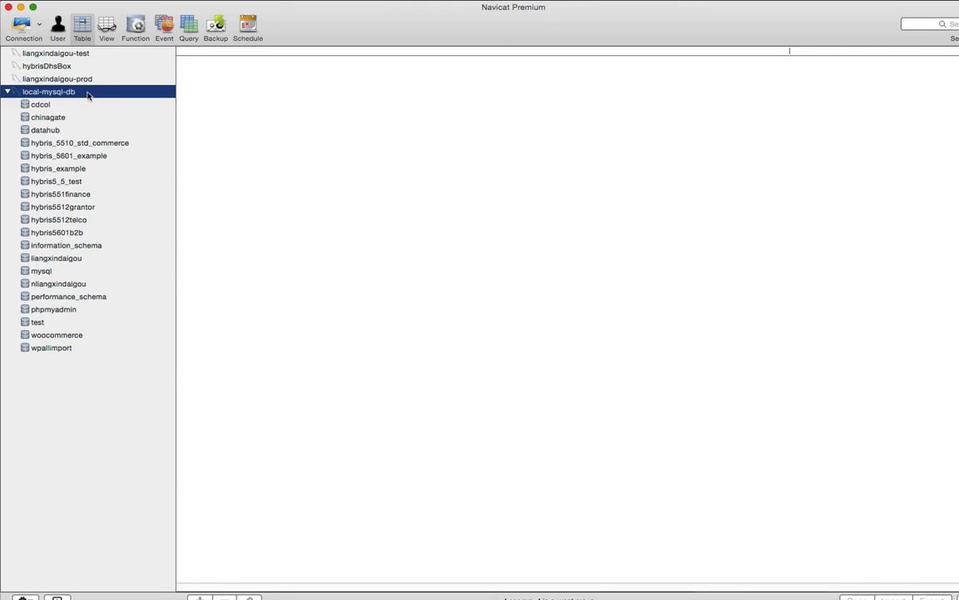
{"action": "right_click", "coordinate": [88, 96]}
{"action": "left_click", "coordinate": [137, 178]}
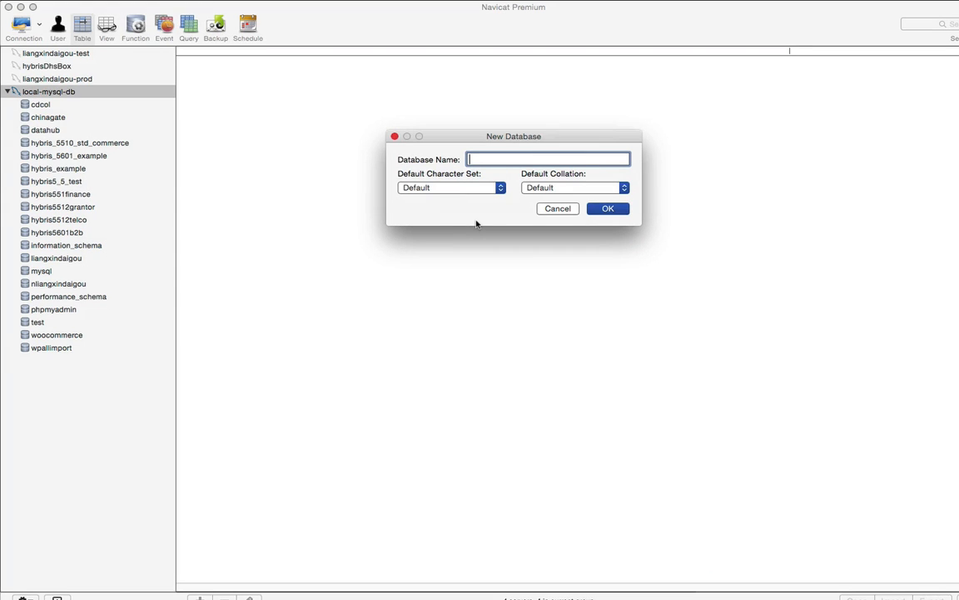
Copy the database name hybris_5510_setup_commerce from db.url in local.properties and enter it as the new database's name in Navicat Premium.
{"action": "key", "text": "super+Tab"}
{"action": "double_click", "coordinate": [508, 143]}
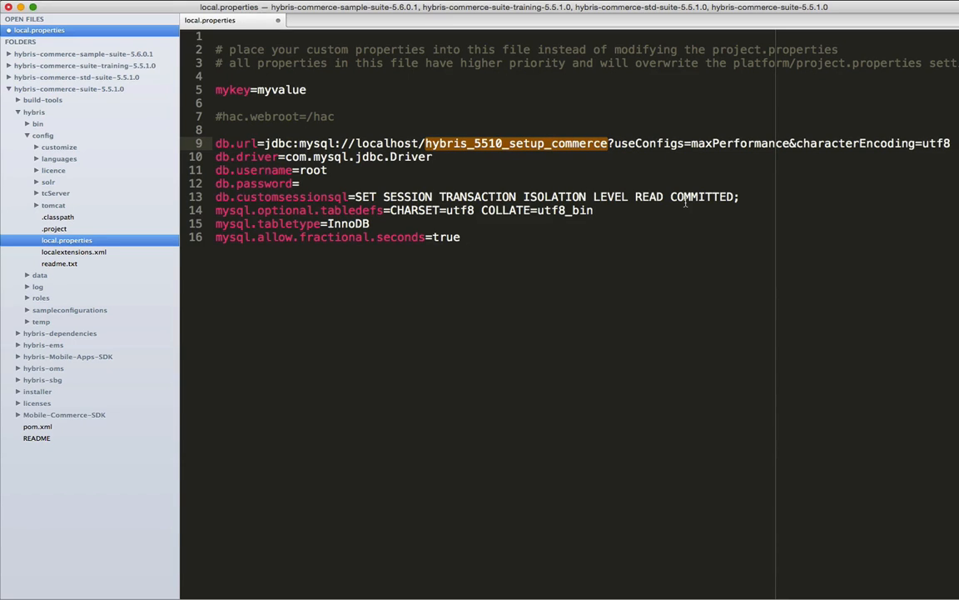
{"action": "key", "text": "super+c"}
{"action": "key", "text": "super+Tab"}
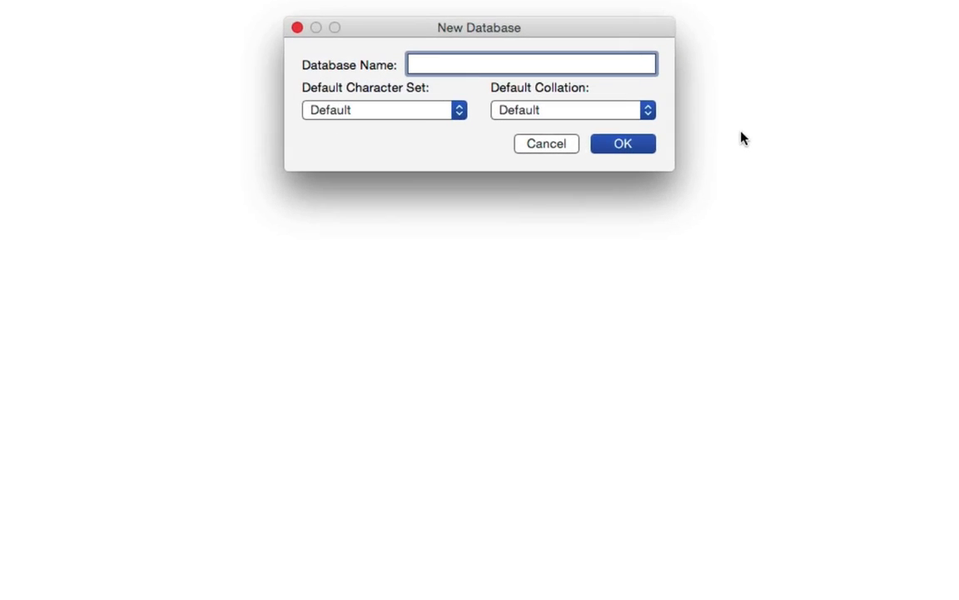
{"action": "key", "text": "super+v"}
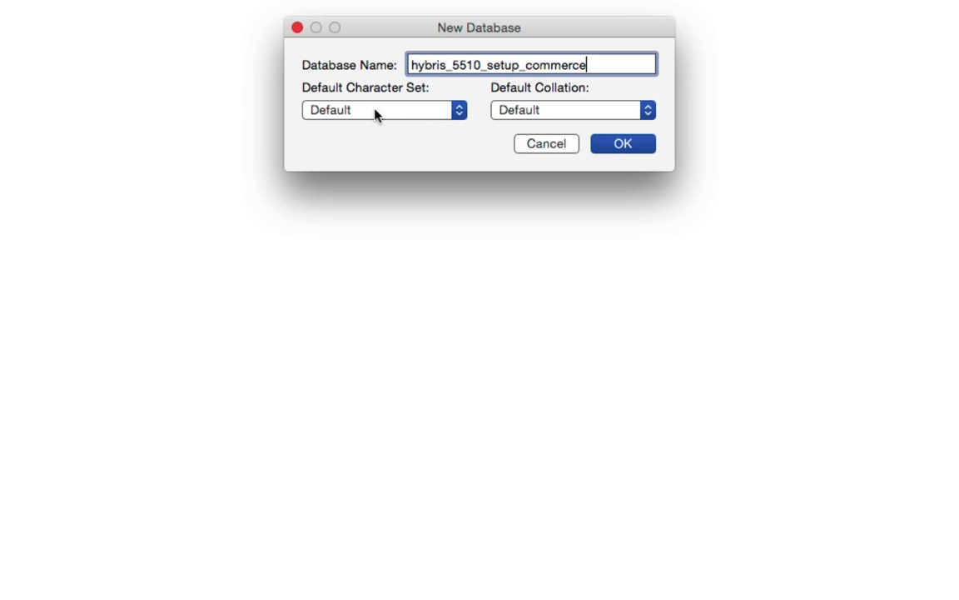
Set the default character set to utf8 and the collation to utf8_bin, create the database, and select it.
{"action": "left_click", "coordinate": [445, 113]}
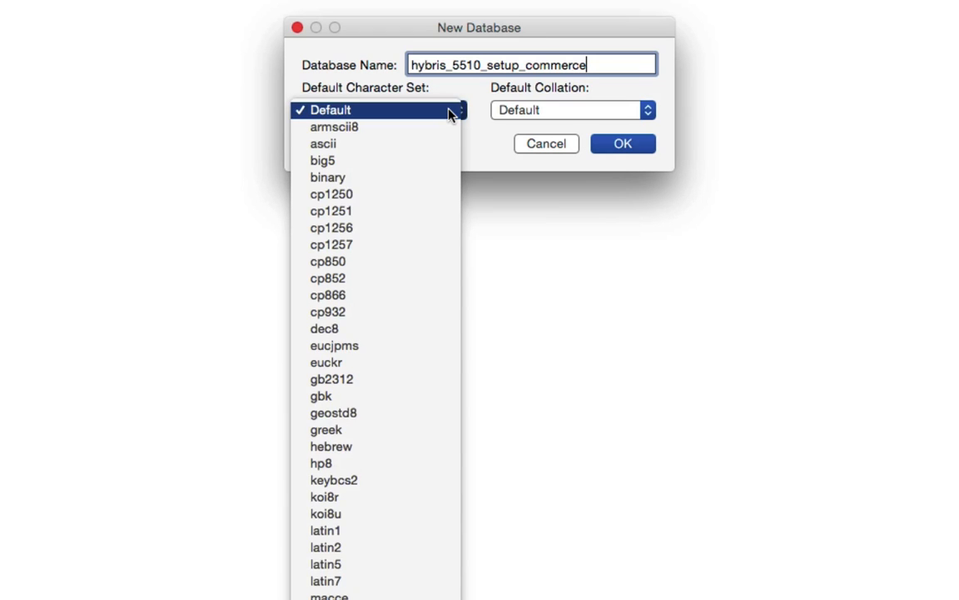
{"action": "scroll", "coordinate": [448, 114], "scroll_direction": "down", "scroll_amount": 1}
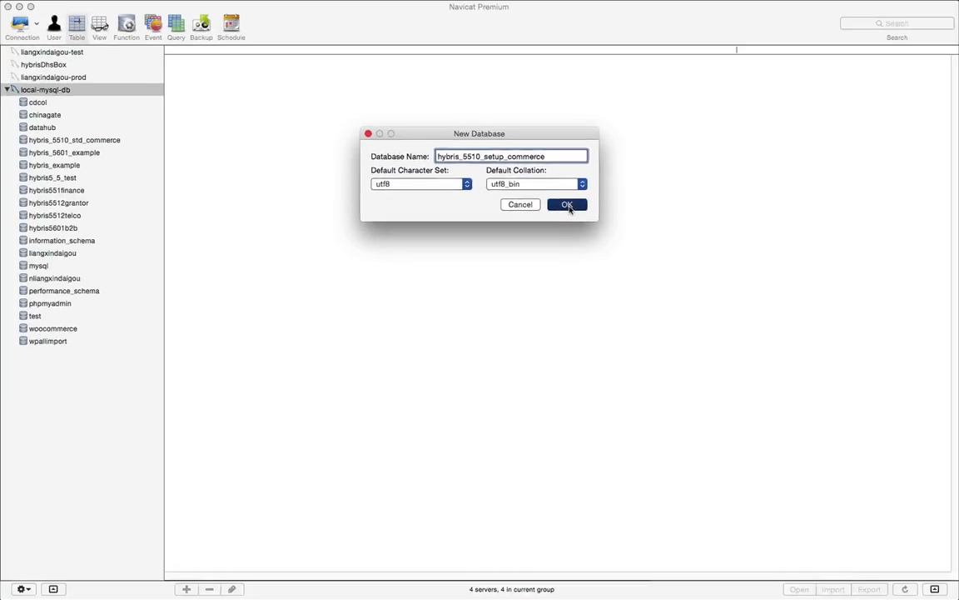
{"action": "left_click", "coordinate": [568, 206]}
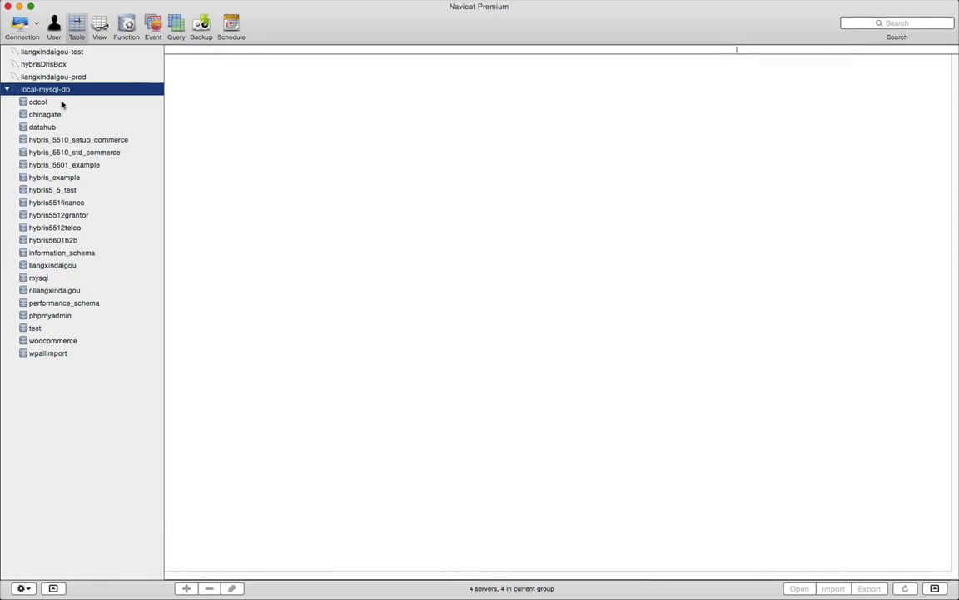
{"action": "left_click", "coordinate": [66, 139]}
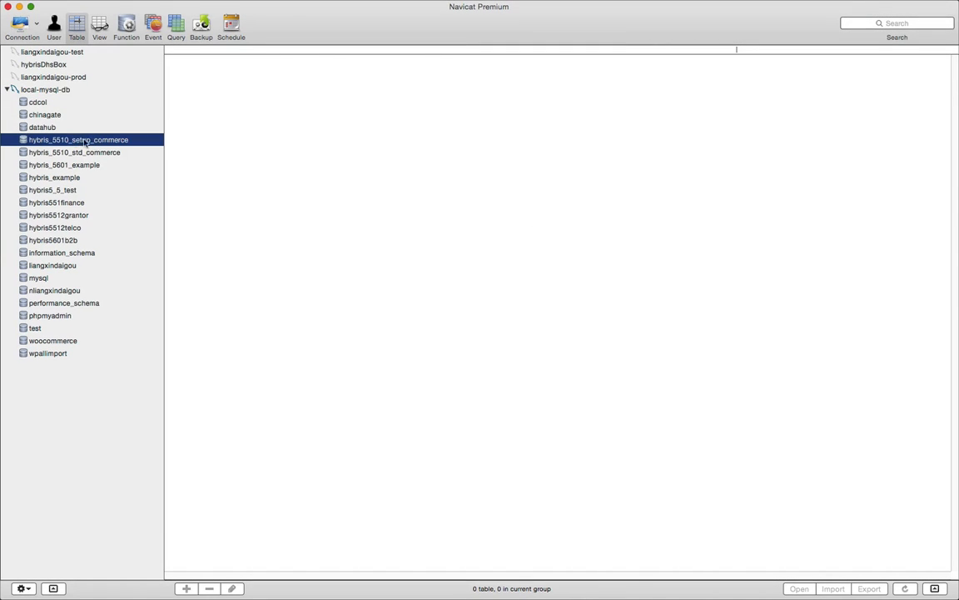
Minimize Navicat Premium, return to local.properties in the text editor, and save the file.
{"action": "left_click", "coordinate": [20, 8]}
{"action": "left_click", "coordinate": [430, 305]}
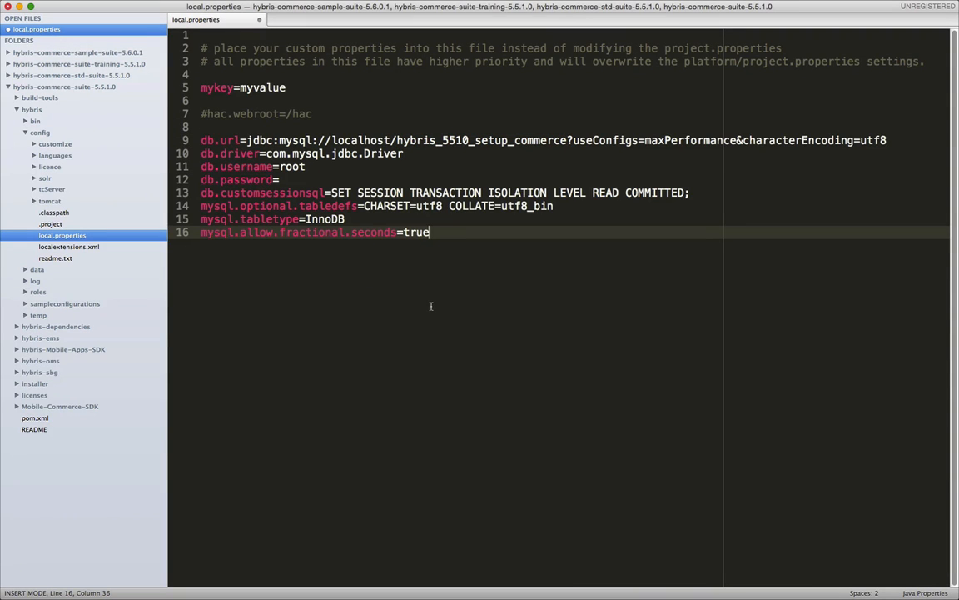
{"action": "key", "text": "super+s"}
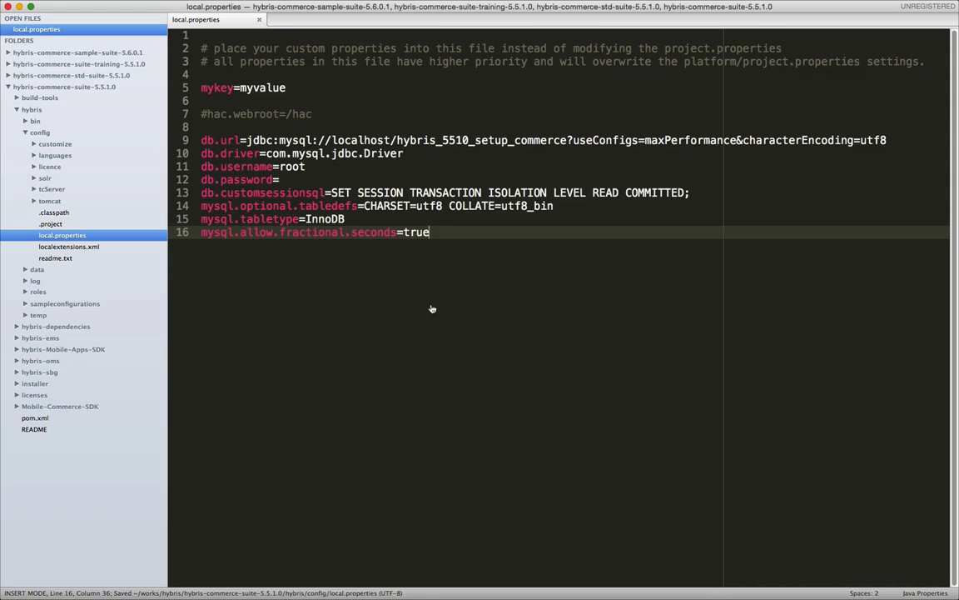
Switch to Finder, maximize its window, and show the contents of the works/hybris folder in column view.
{"action": "key", "text": "super+Tab"}
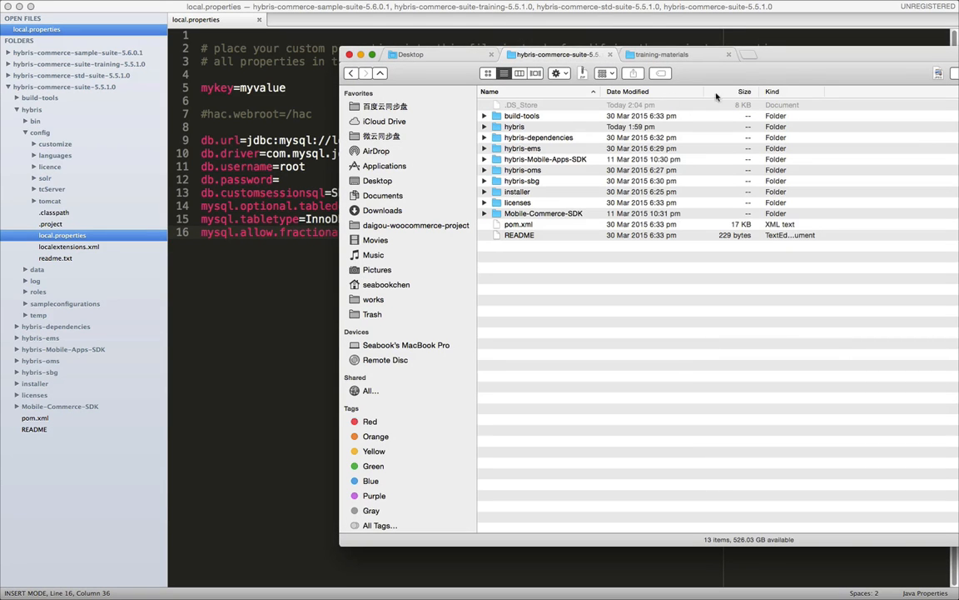
{"action": "left_click_drag", "start_coordinate": [795, 59], "coordinate": [527, 76]}
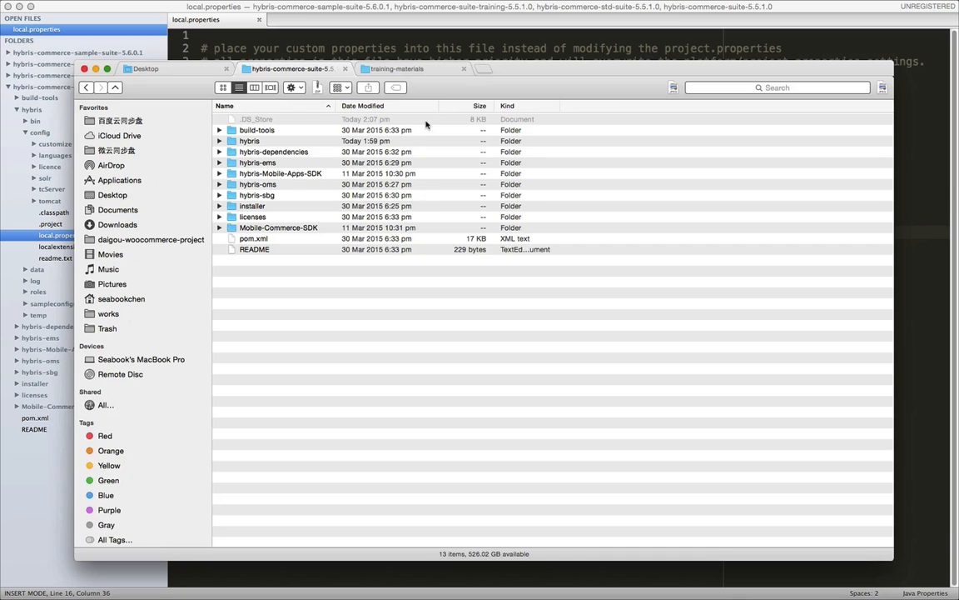
{"action": "double_click", "coordinate": [517, 66]}
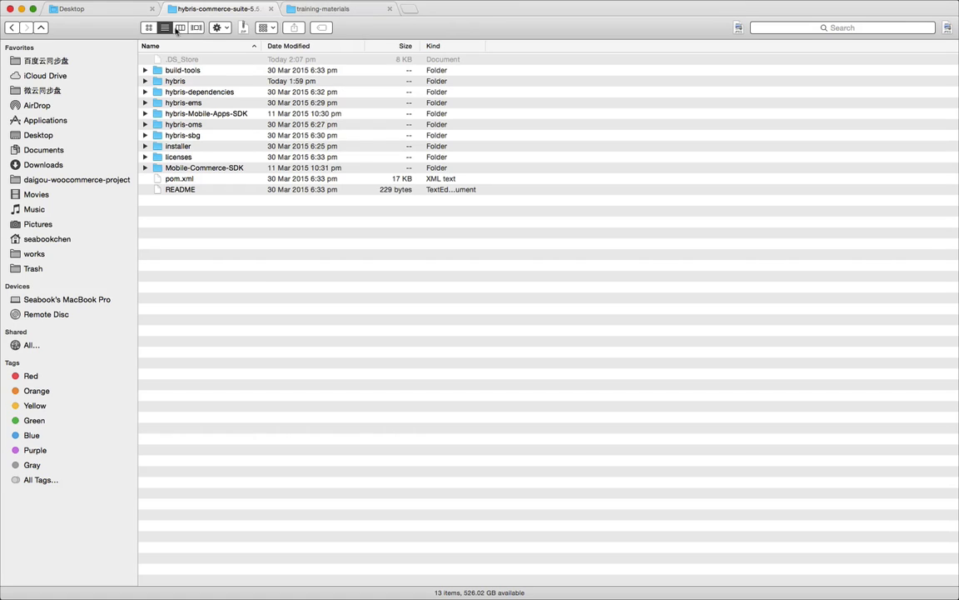
{"action": "left_click", "coordinate": [178, 28]}
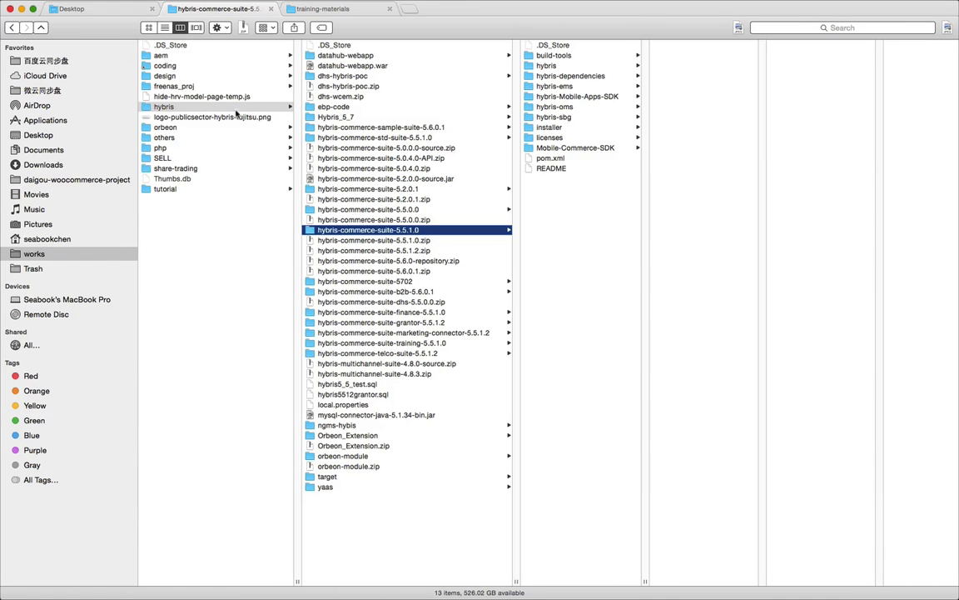
{"action": "left_click", "coordinate": [174, 108]}
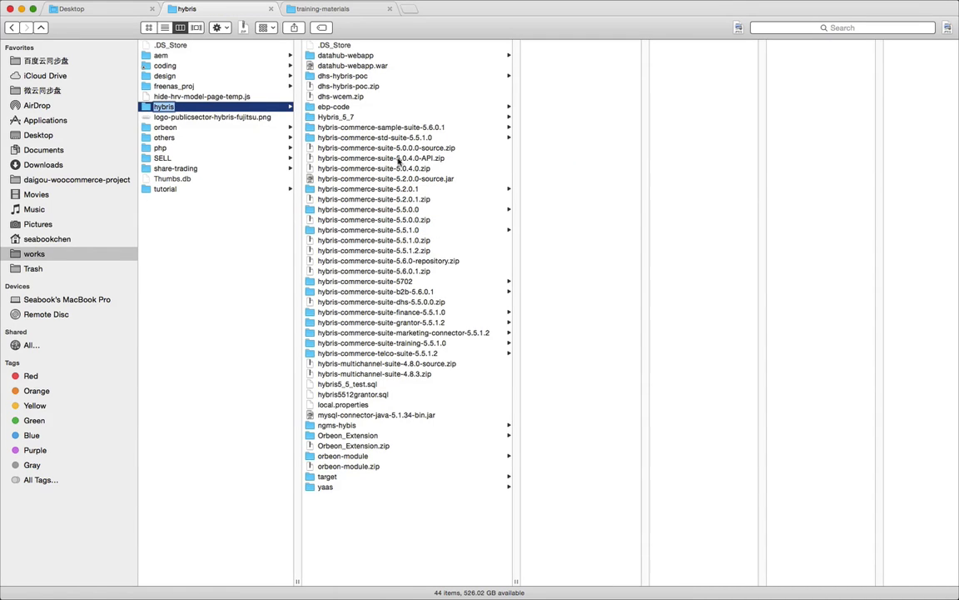
Copy mysql-connector-java-5.1.34-bin.jar from hybris/bin/platform/lib/dbdriver of hybris-commerce-std-suite-5.5.1.0.
{"action": "left_click", "coordinate": [416, 139]}
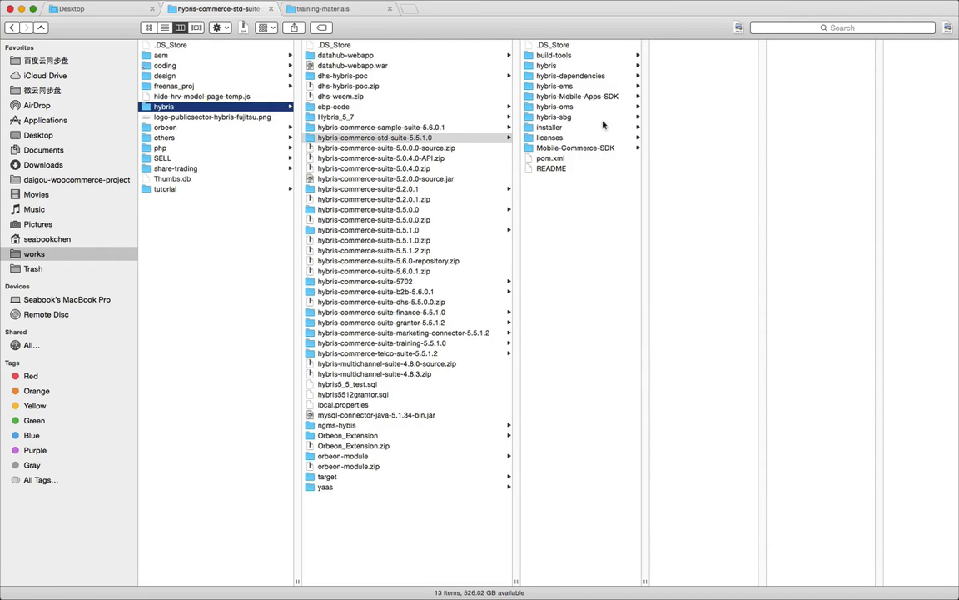
{"action": "left_click", "coordinate": [554, 66]}
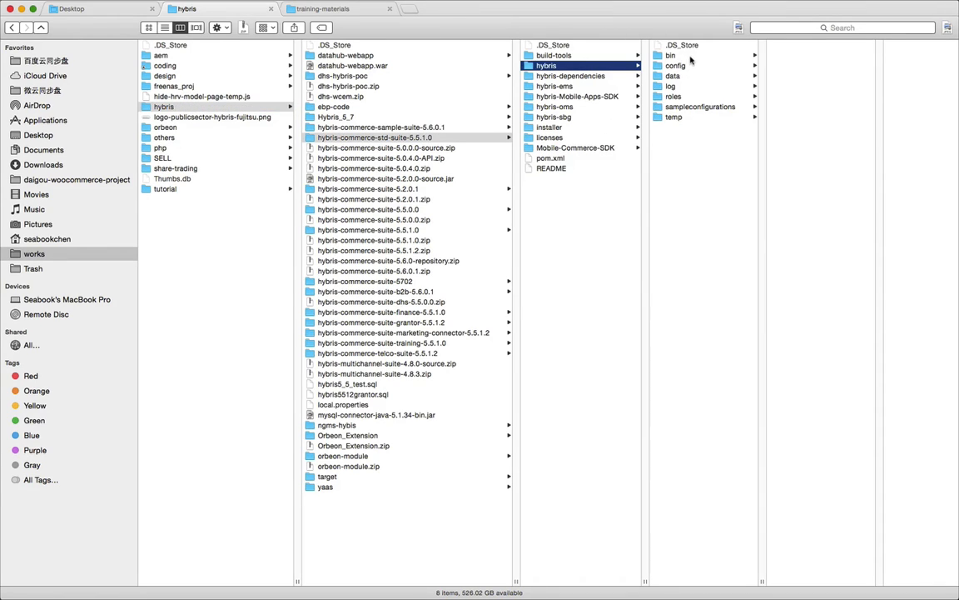
{"action": "left_click", "coordinate": [677, 56]}
{"action": "left_click", "coordinate": [800, 240]}
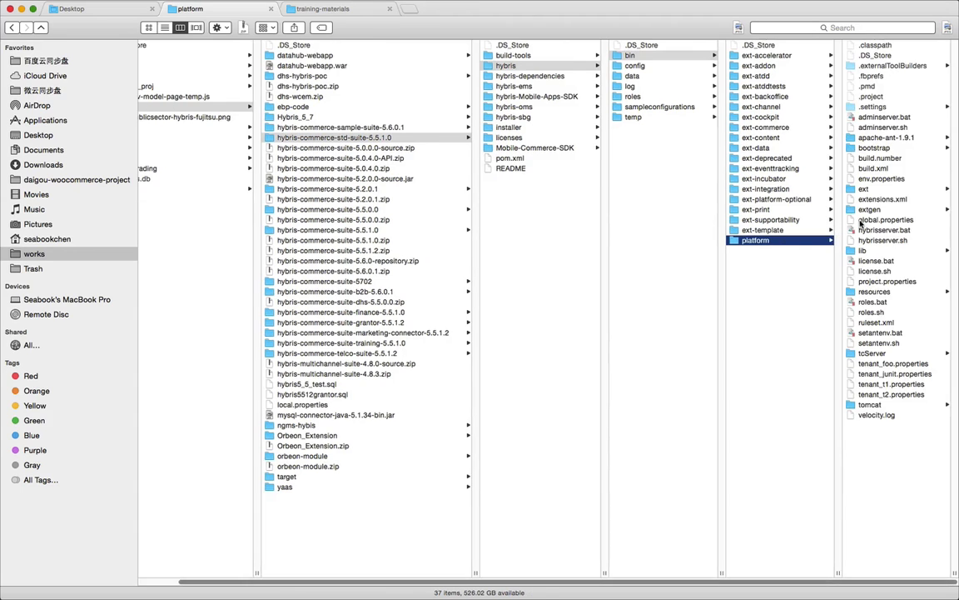
{"action": "left_click", "coordinate": [865, 250]}
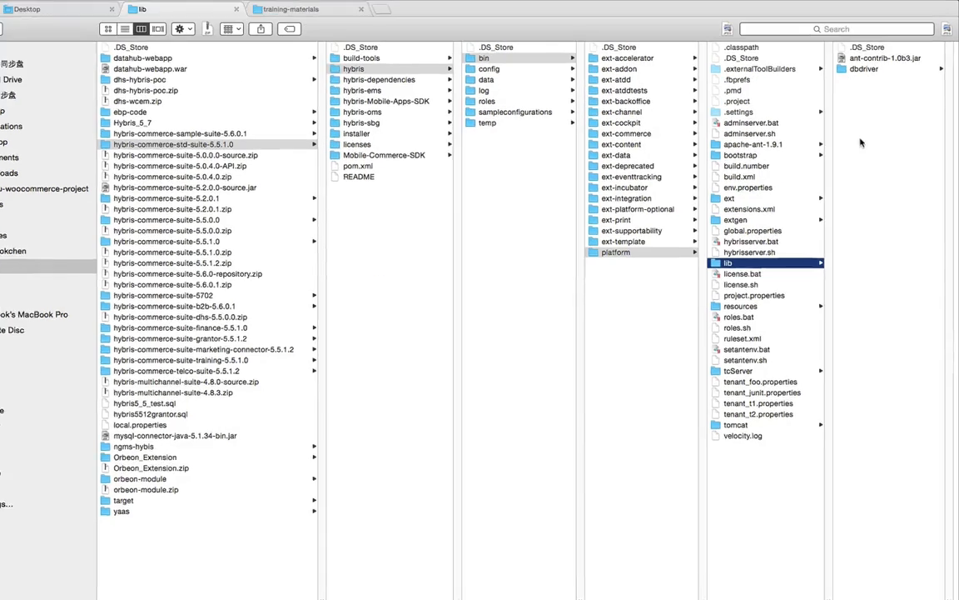
{"action": "left_click", "coordinate": [817, 67]}
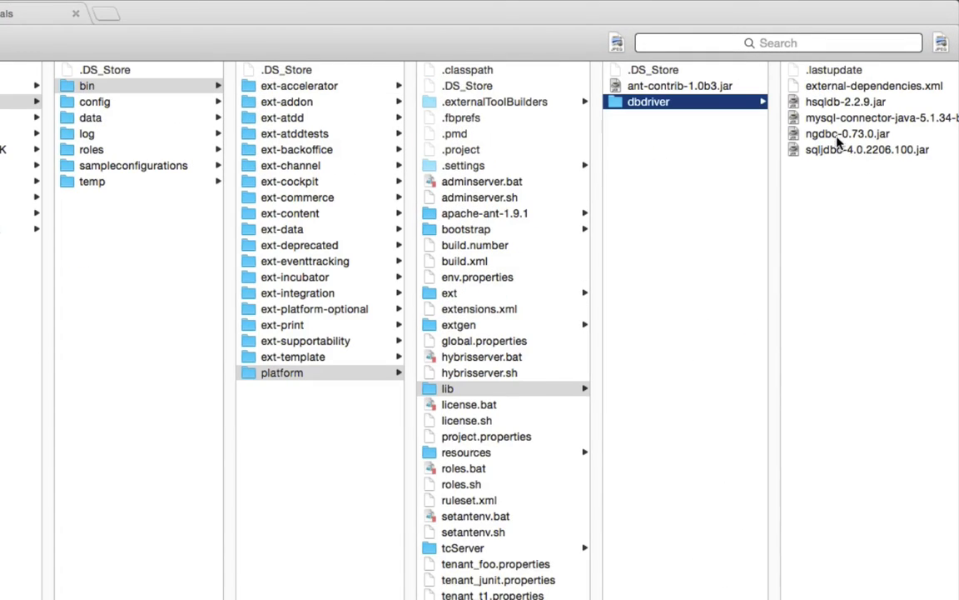
{"action": "left_click", "coordinate": [841, 118]}
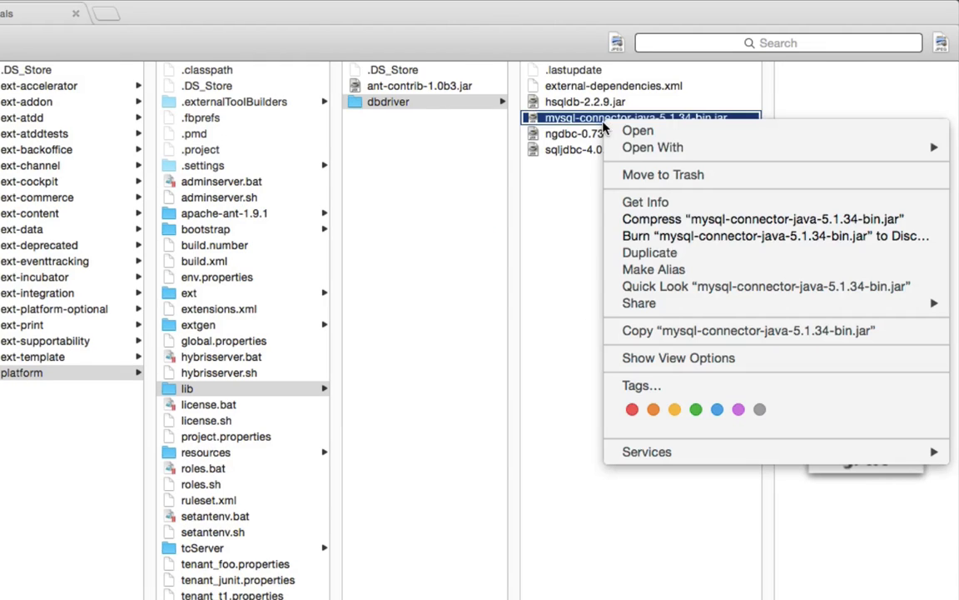
{"action": "right_click", "coordinate": [606, 119]}
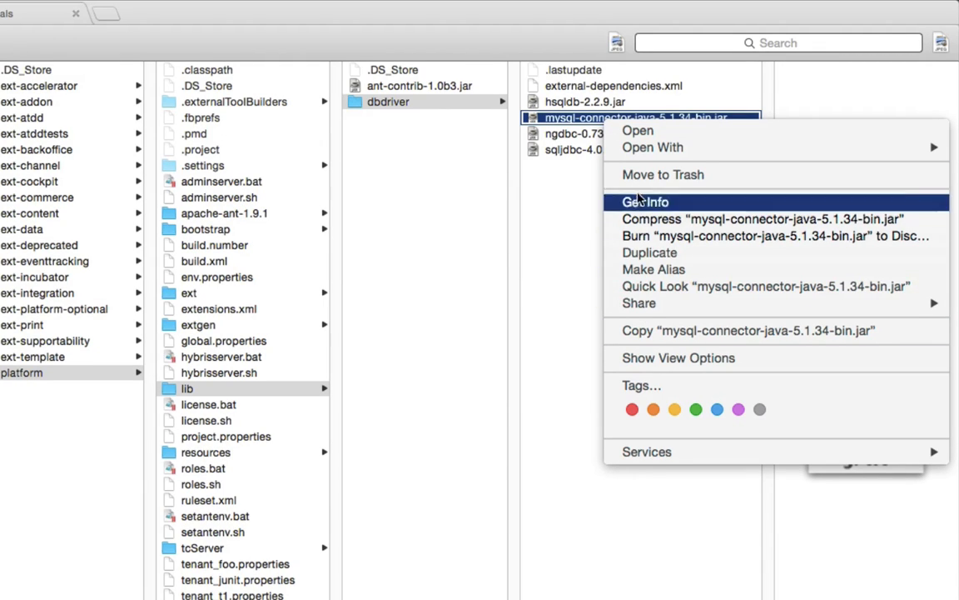
{"action": "left_click", "coordinate": [642, 330]}
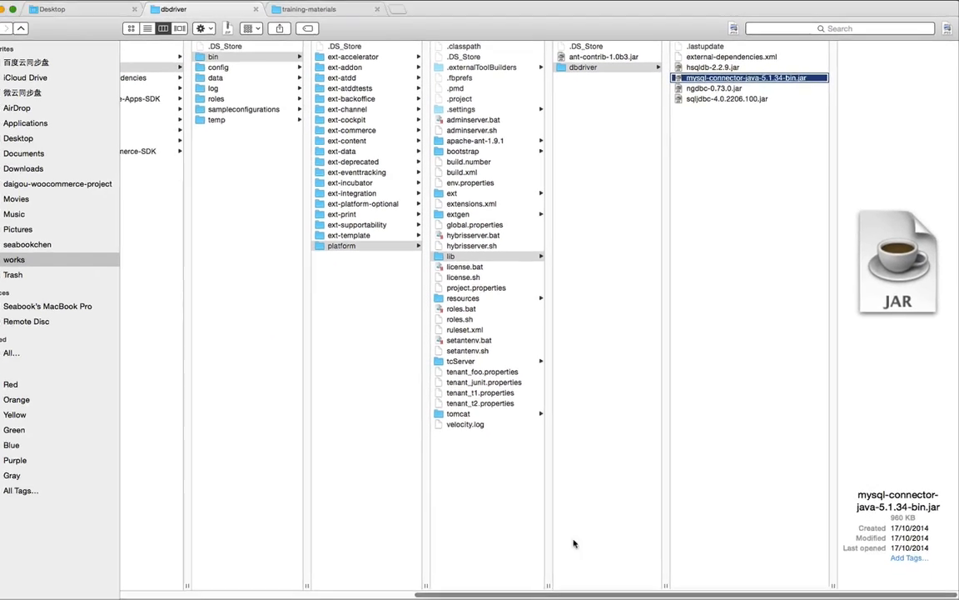
Show the files in list view and open the hybris folder inside hybris-commerce-suite-5.5.1.0.
{"action": "left_click_drag", "start_coordinate": [507, 594], "coordinate": [257, 599]}
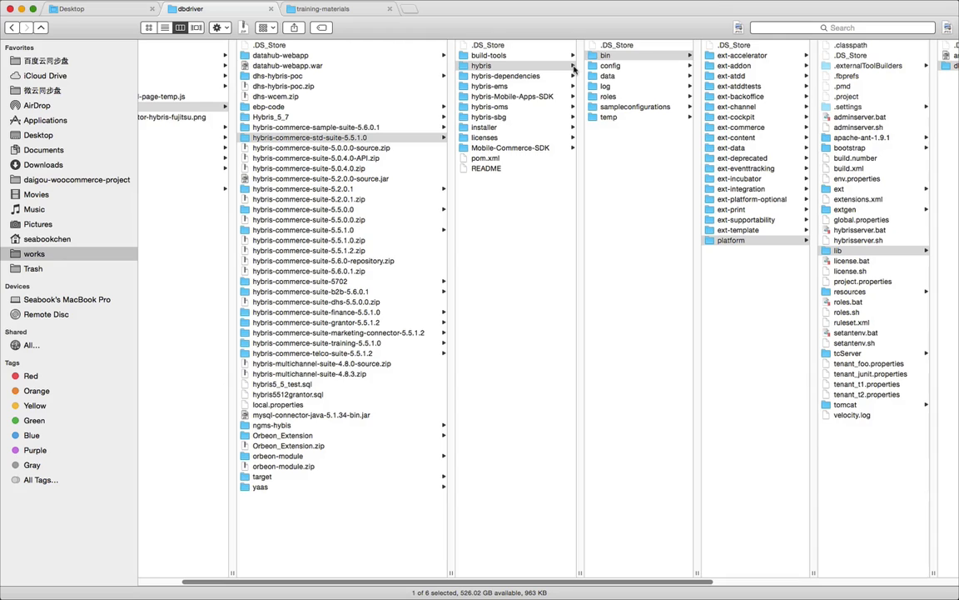
{"action": "left_click", "coordinate": [301, 138]}
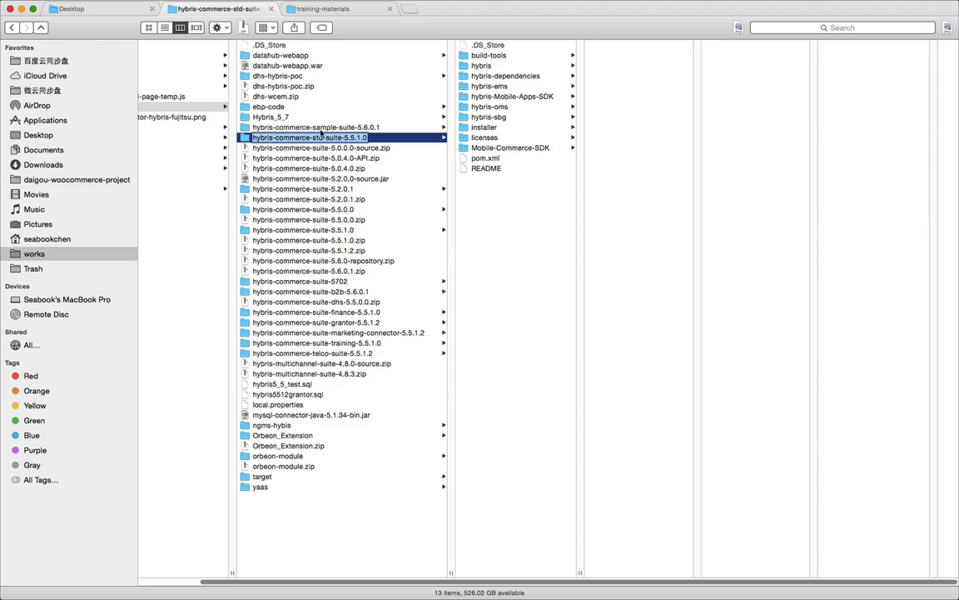
{"action": "key", "text": "super+2"}
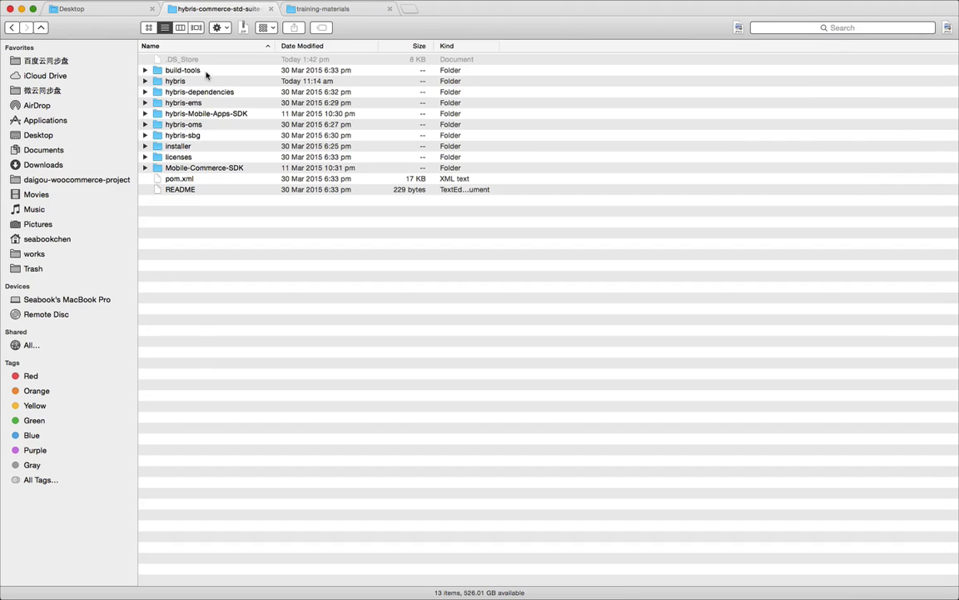
{"action": "left_click", "coordinate": [36, 28]}
{"action": "left_click", "coordinate": [214, 72]}
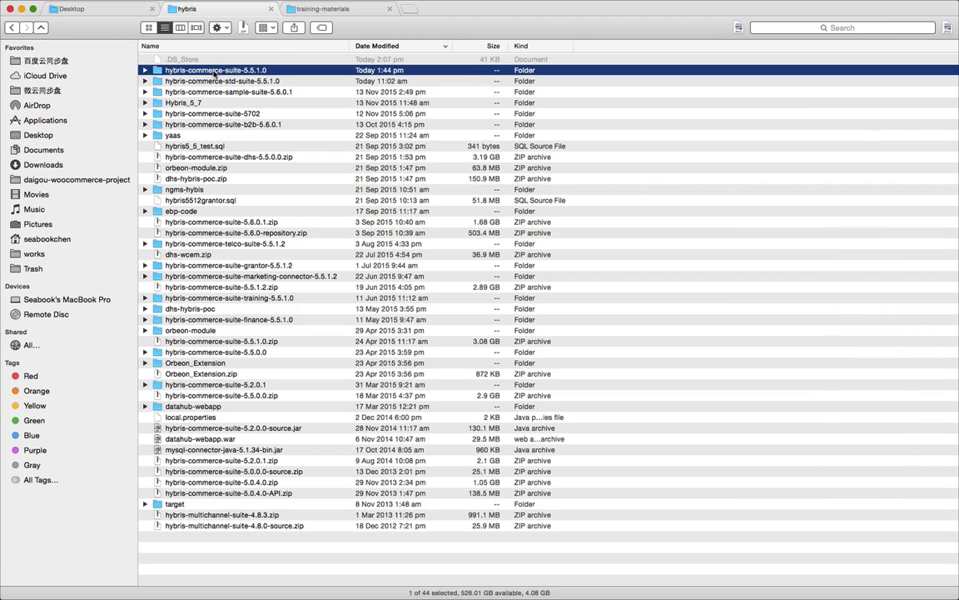
{"action": "double_click", "coordinate": [201, 75]}
{"action": "double_click", "coordinate": [164, 77]}
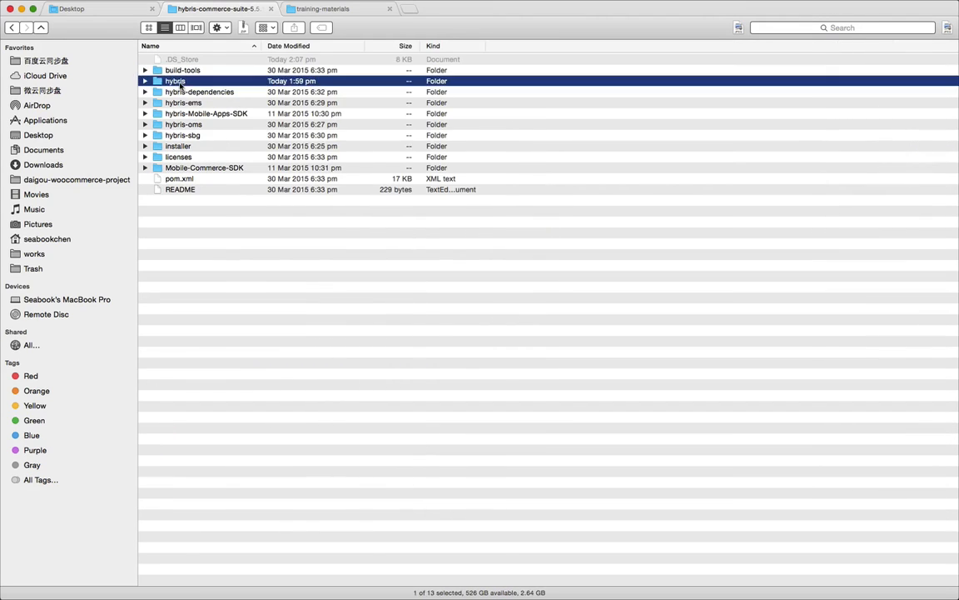
Paste the copied MySQL connector jar into bin/platform/lib/dbdriver of hybris-commerce-suite-5.5.1.0.
{"action": "left_click", "coordinate": [159, 70]}
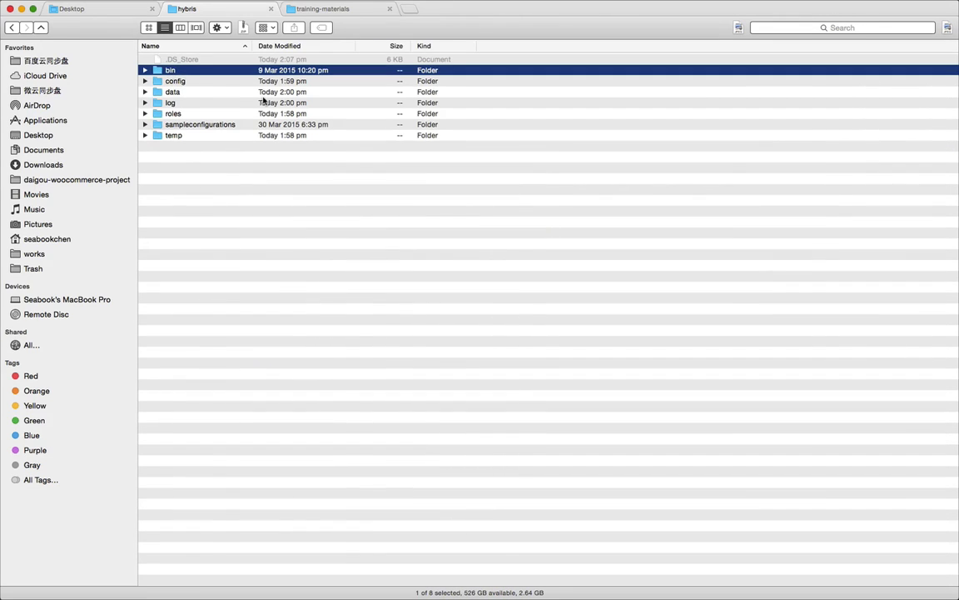
{"action": "key", "text": "super+Down"}
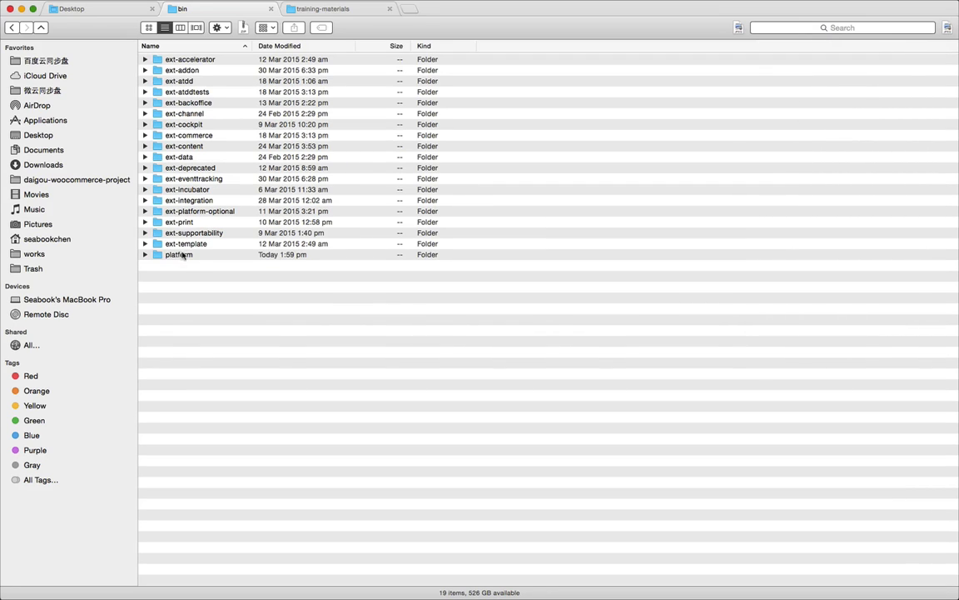
{"action": "double_click", "coordinate": [180, 255]}
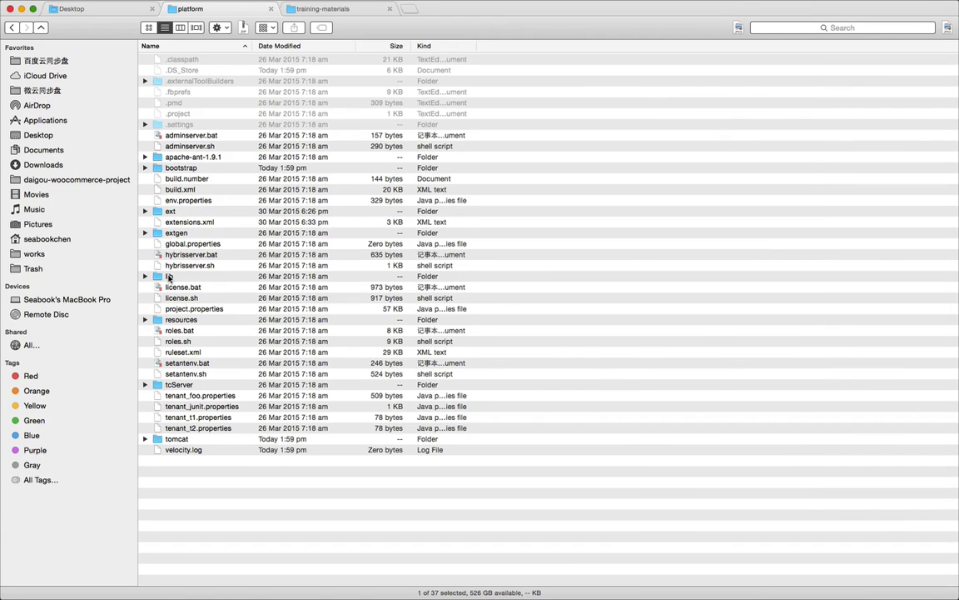
{"action": "double_click", "coordinate": [170, 276]}
{"action": "left_click", "coordinate": [185, 73]}
{"action": "double_click", "coordinate": [197, 74]}
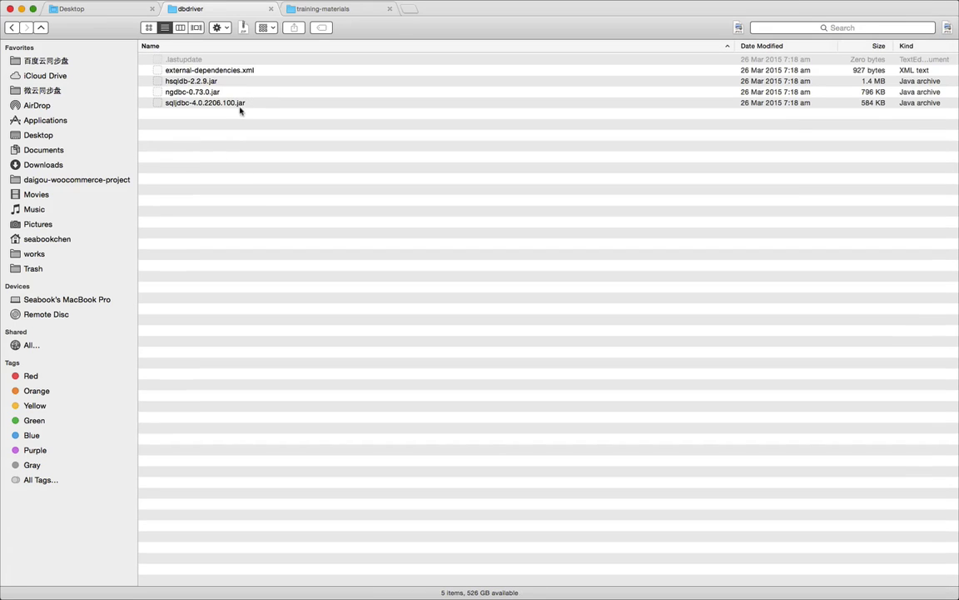
{"action": "right_click", "coordinate": [215, 165]}
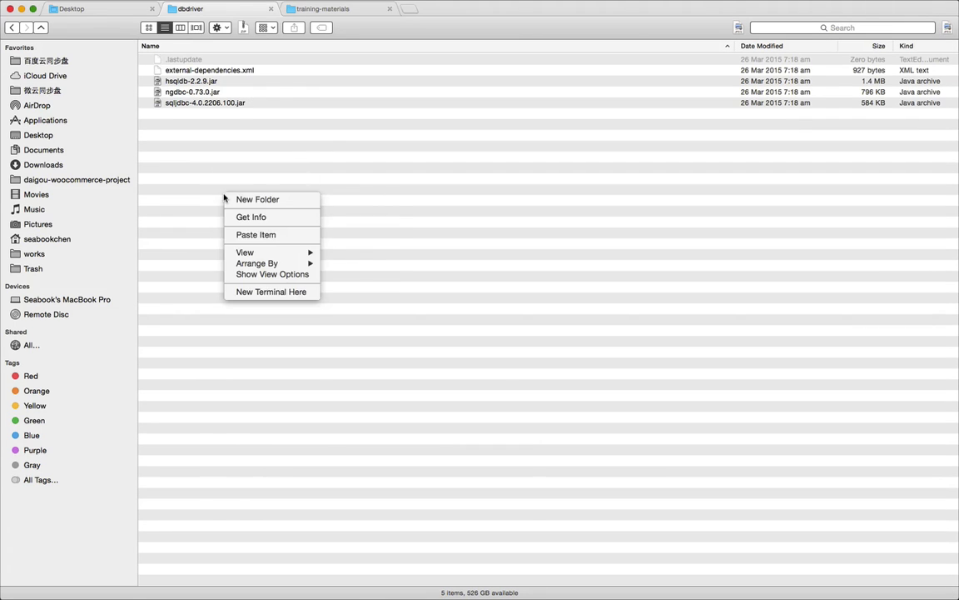
{"action": "left_click", "coordinate": [243, 208]}
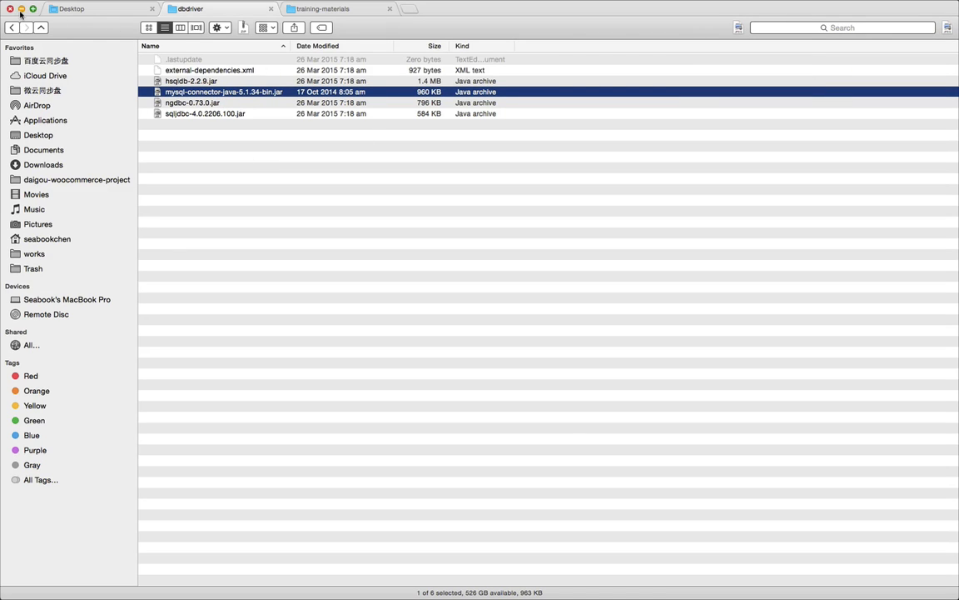
Minimize Finder, switch to Terminal, and move up from config to the hybris directory, listing its contents.
{"action": "left_click", "coordinate": [21, 9]}
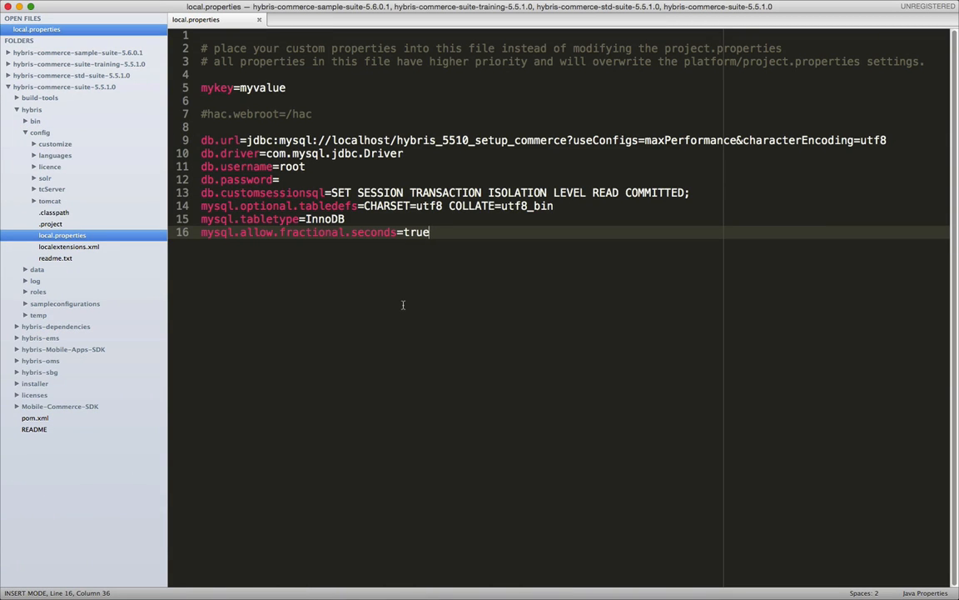
{"action": "key", "text": "super+Tab"}
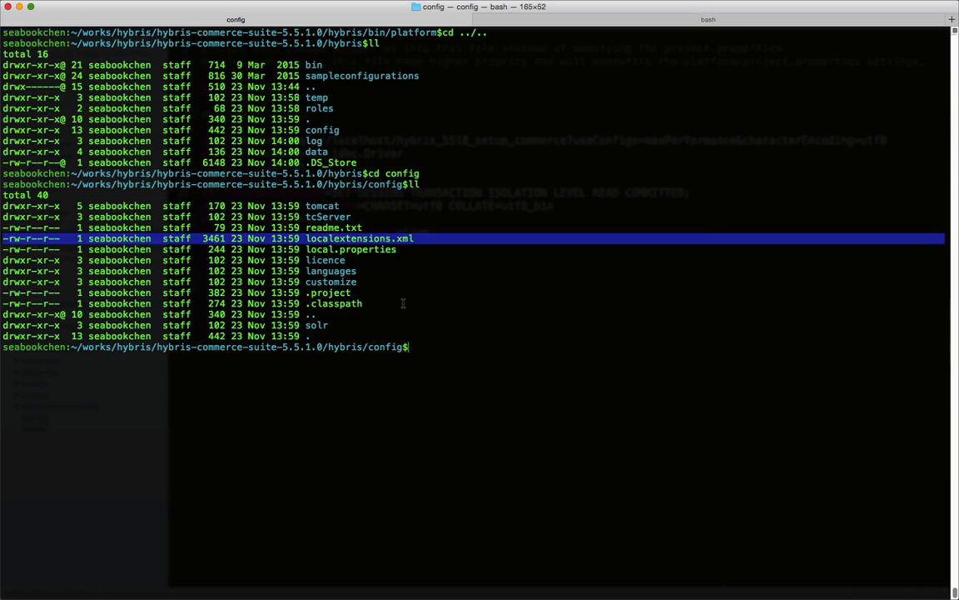
{"action": "left_click", "coordinate": [436, 355]}
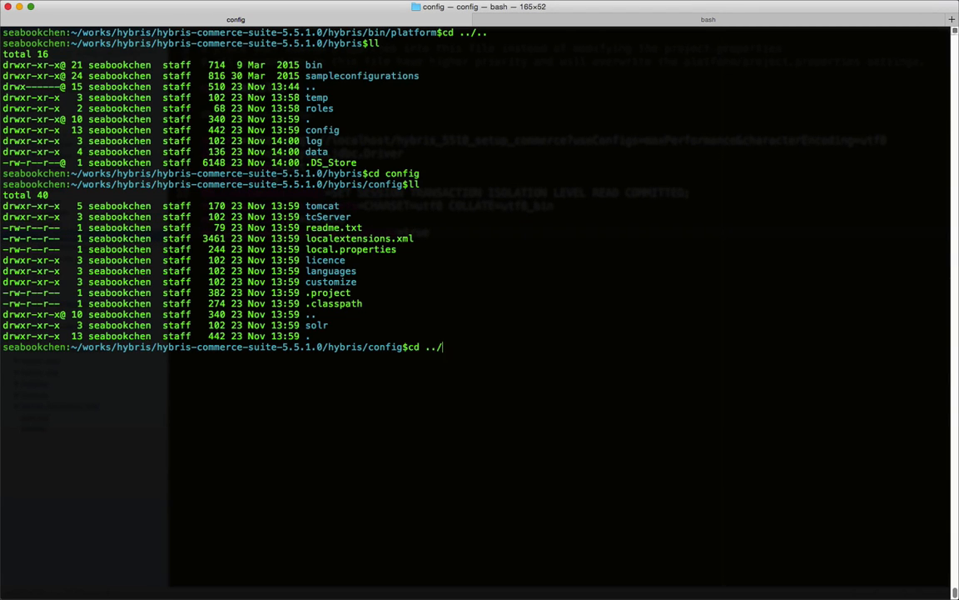
{"action": "key", "text": "Return"}
{"action": "type", "text": "ll"}
{"action": "key", "text": "Return"}
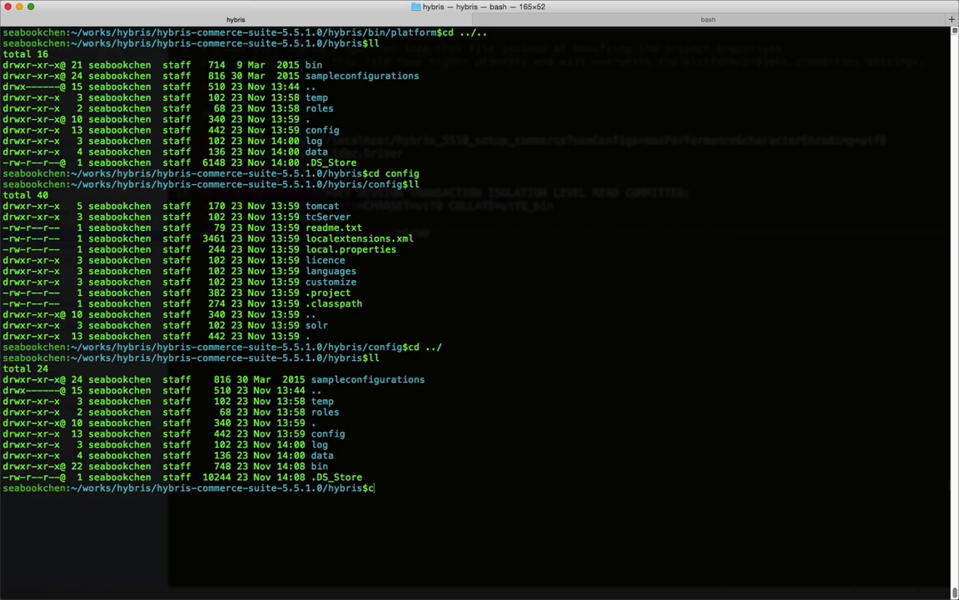
Change into the bin/platform directory and list its contents.
{"action": "type", "text": "cd bin"}
{"action": "key", "text": "Return"}
{"action": "type", "text": "cd plat"}
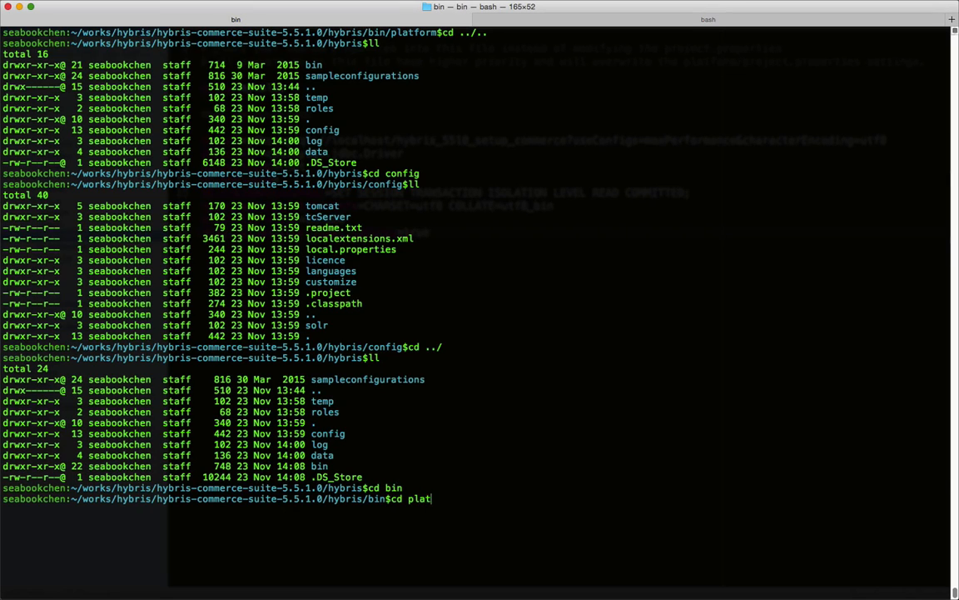
{"action": "type", "text": "form"}
{"action": "key", "text": "Return"}
{"action": "type", "text": "ll"}
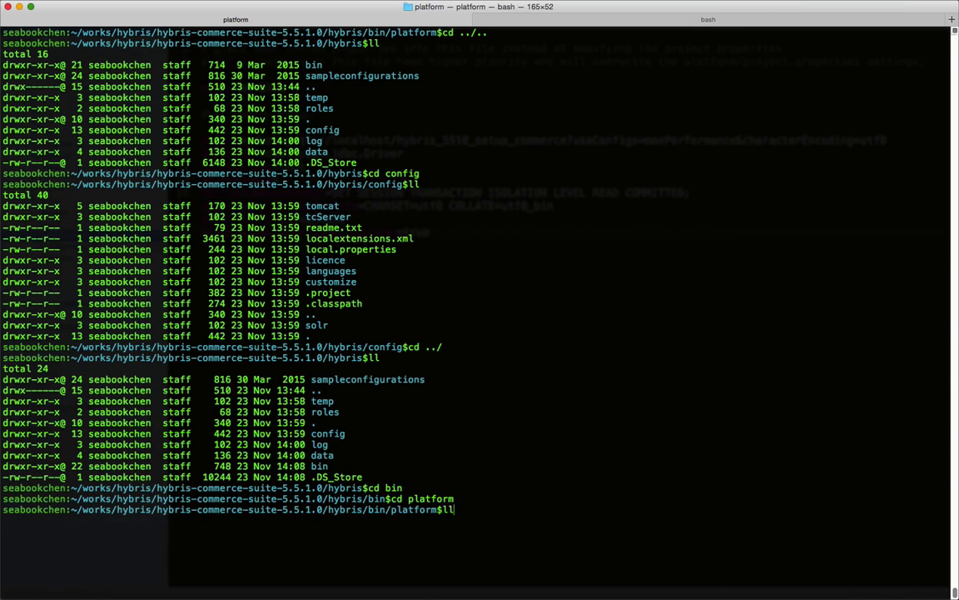
{"action": "key", "text": "Return"}
Clear the terminal and build the platform with ant clean all.
{"action": "type", "text": "clear"}
{"action": "key", "text": "Return"}
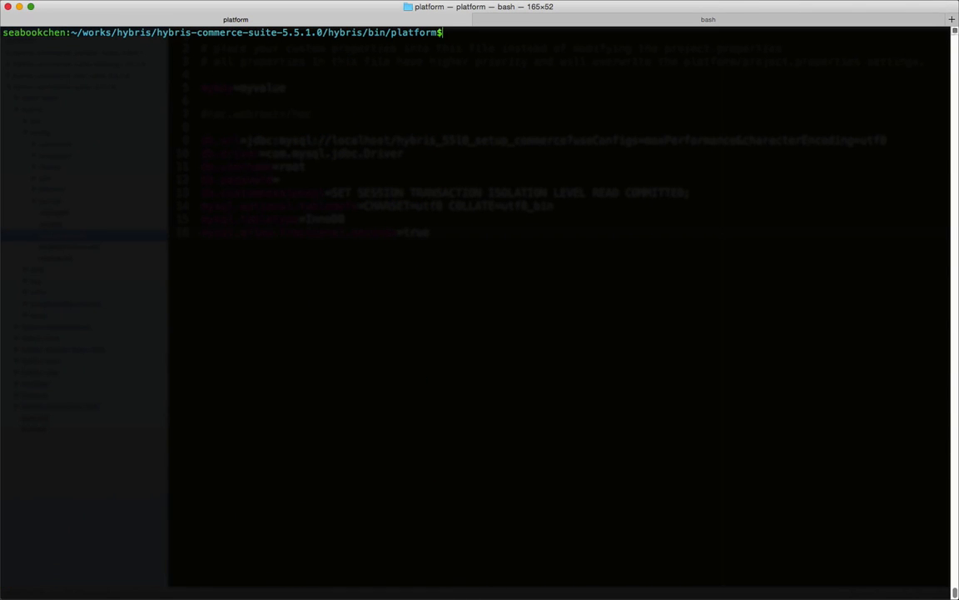
{"action": "type", "text": "ant clean all"}
{"action": "key", "text": "Return"}
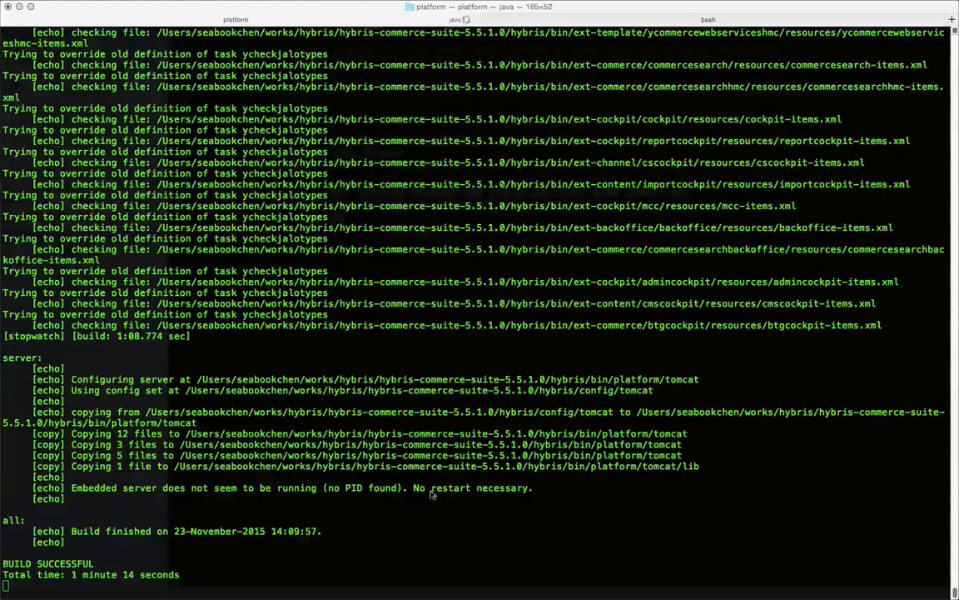
{"action": "left_click", "coordinate": [303, 459]}
{"action": "scroll", "coordinate": [471, 456], "scroll_direction": "up", "scroll_amount": 5}
{"action": "scroll", "coordinate": [471, 456], "scroll_direction": "down", "scroll_amount": 5}
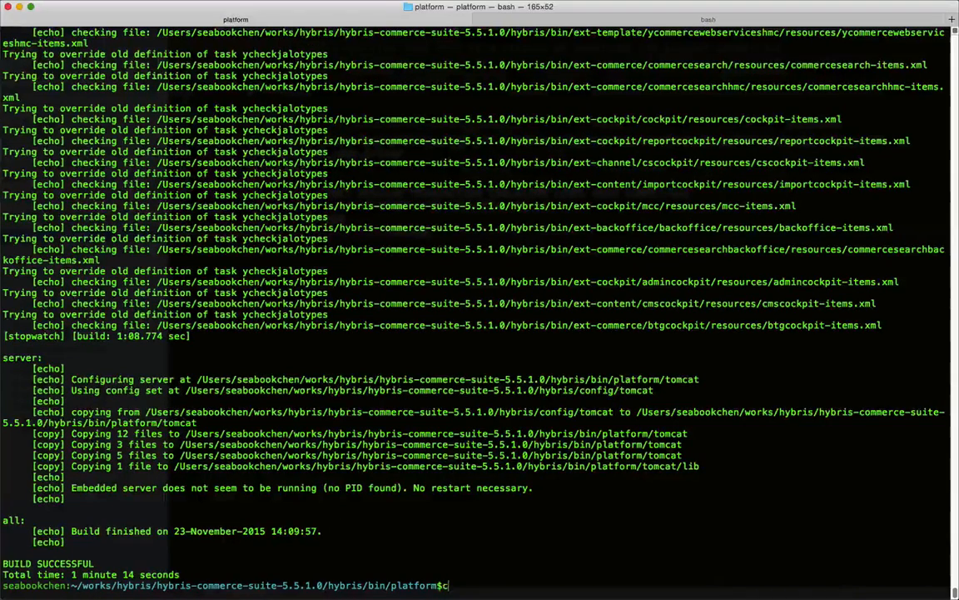
Clear the build output and start the hybris server with ./hybrisserver.sh.
{"action": "type", "text": "lear"}
{"action": "key", "text": "Return"}
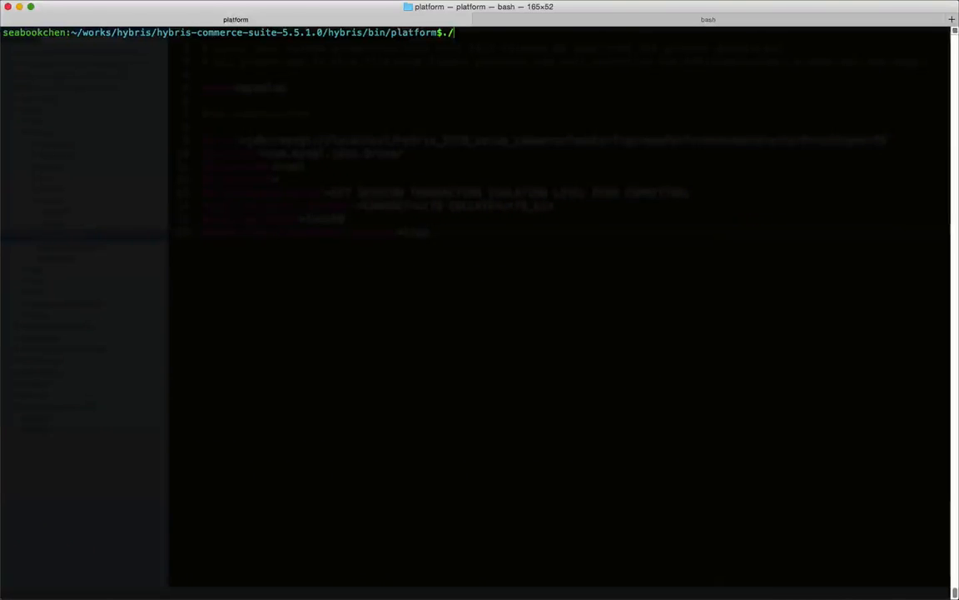
{"action": "type", "text": "hybr"}
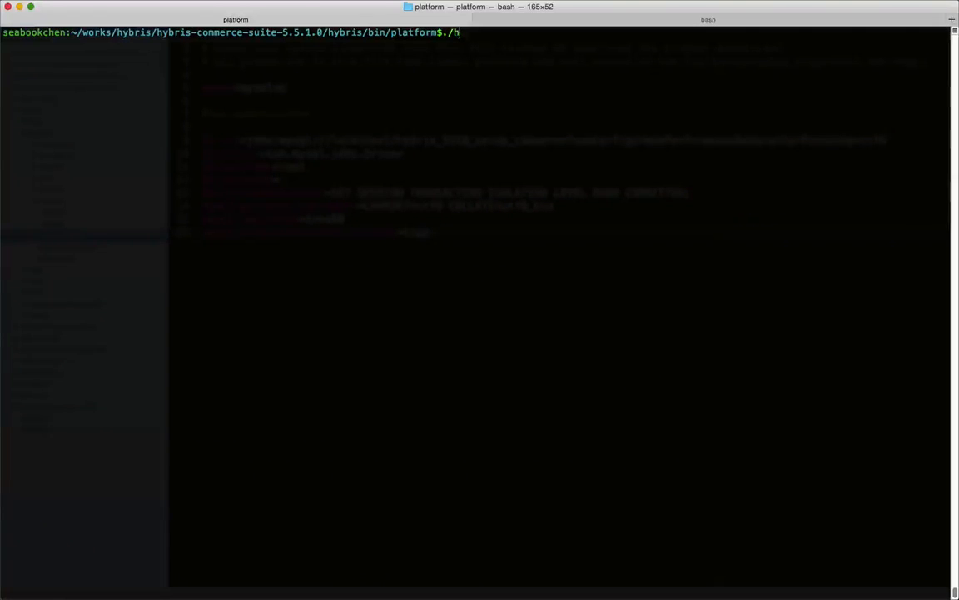
{"action": "key", "text": "Tab"}
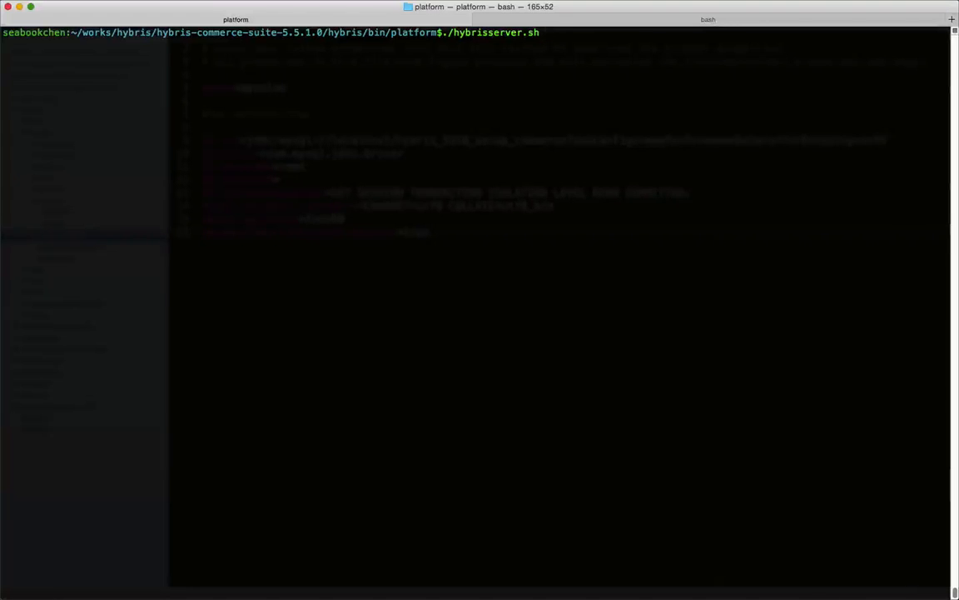
{"action": "key", "text": "Return"}
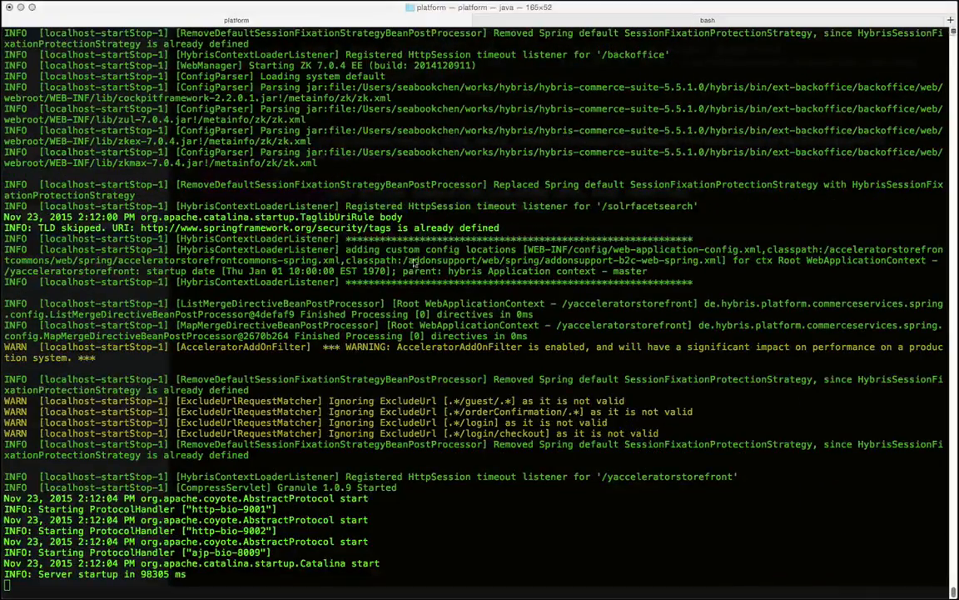
Examine the server startup log, including its final lines with the protocol handlers and the startup time.
{"action": "scroll", "coordinate": [283, 255], "scroll_direction": "up", "scroll_amount": 5}
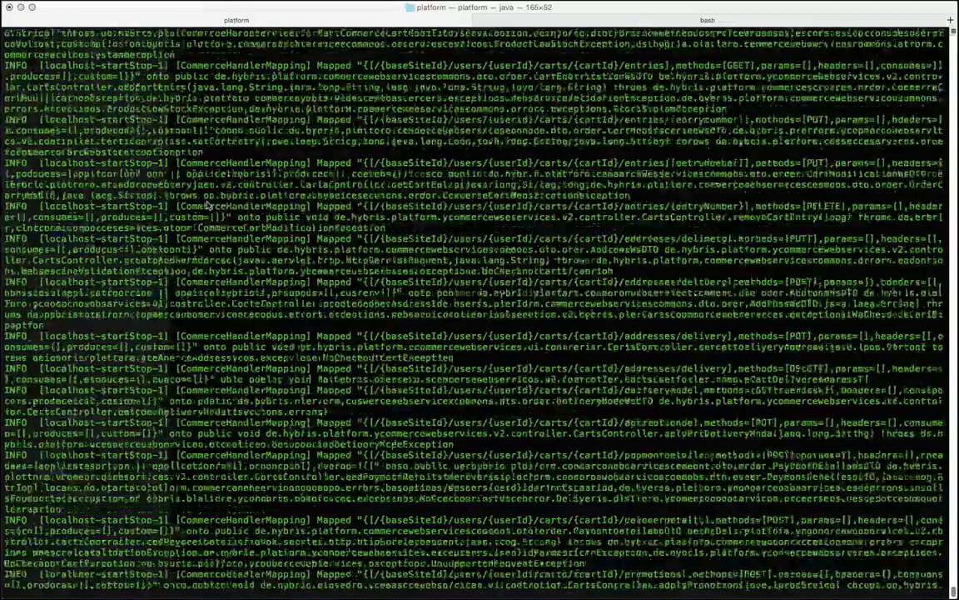
{"action": "scroll", "coordinate": [209, 205], "scroll_direction": "up", "scroll_amount": 10}
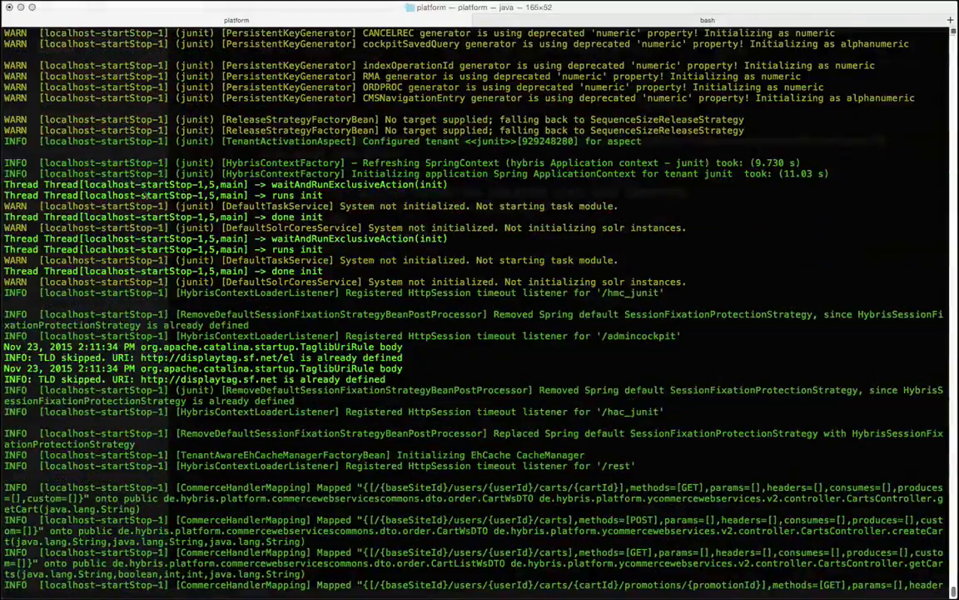
{"action": "scroll", "coordinate": [38, 156], "scroll_direction": "down", "scroll_amount": 10}
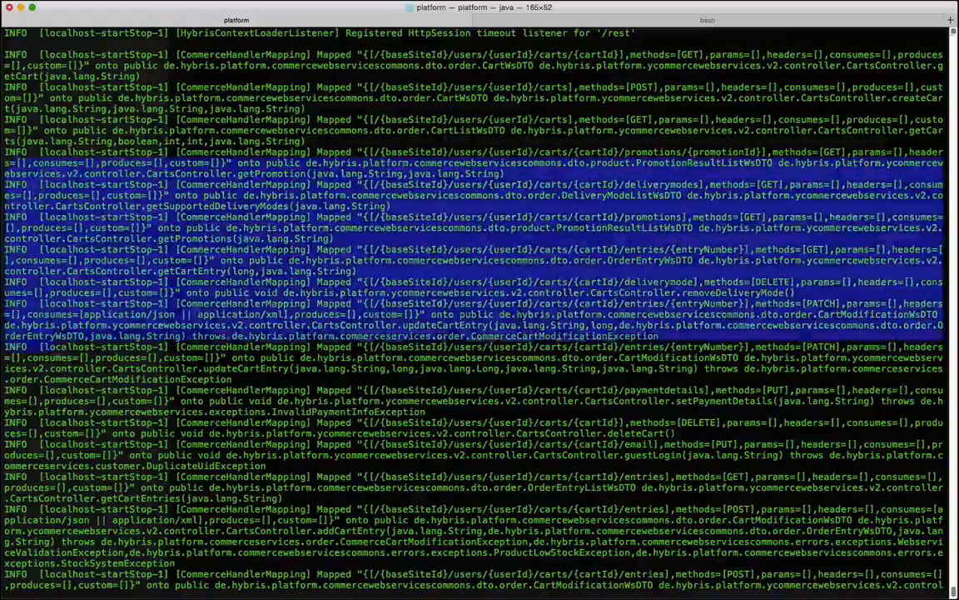
{"action": "scroll", "coordinate": [480, 299], "scroll_direction": "down", "scroll_amount": 10}
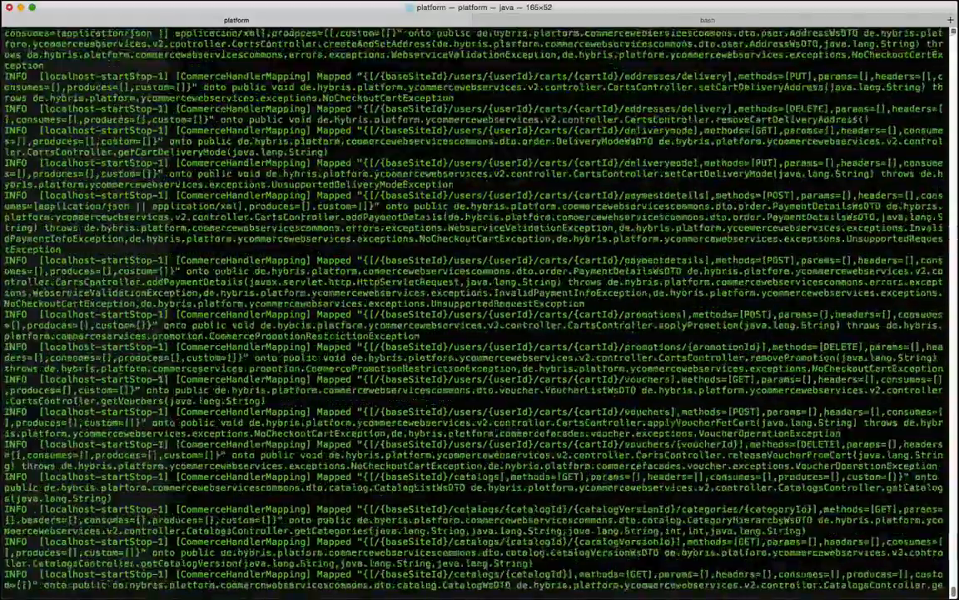
{"action": "scroll", "coordinate": [479, 300], "scroll_direction": "down", "scroll_amount": 15}
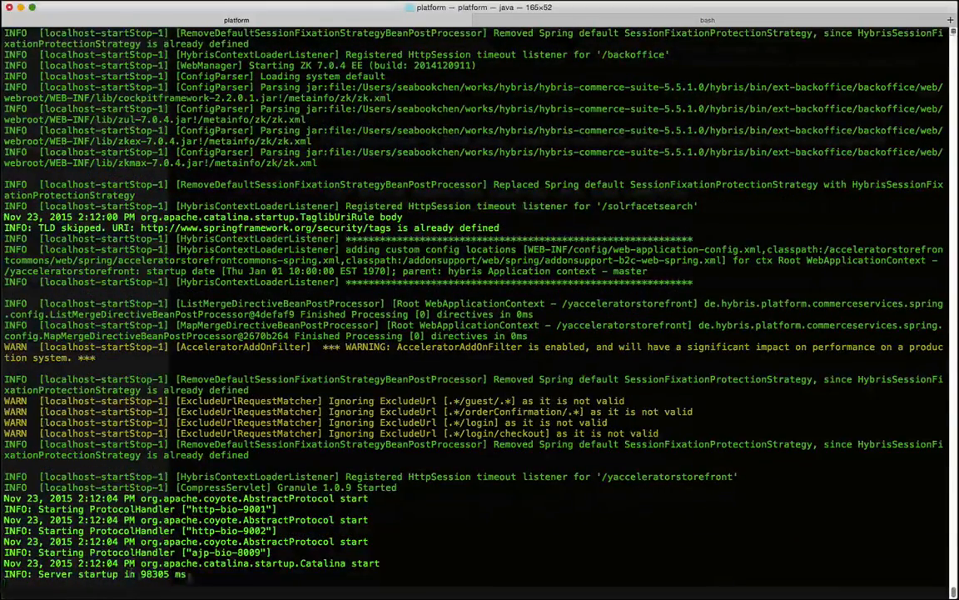
{"action": "left_click_drag", "start_coordinate": [190, 574], "coordinate": [140, 574]}
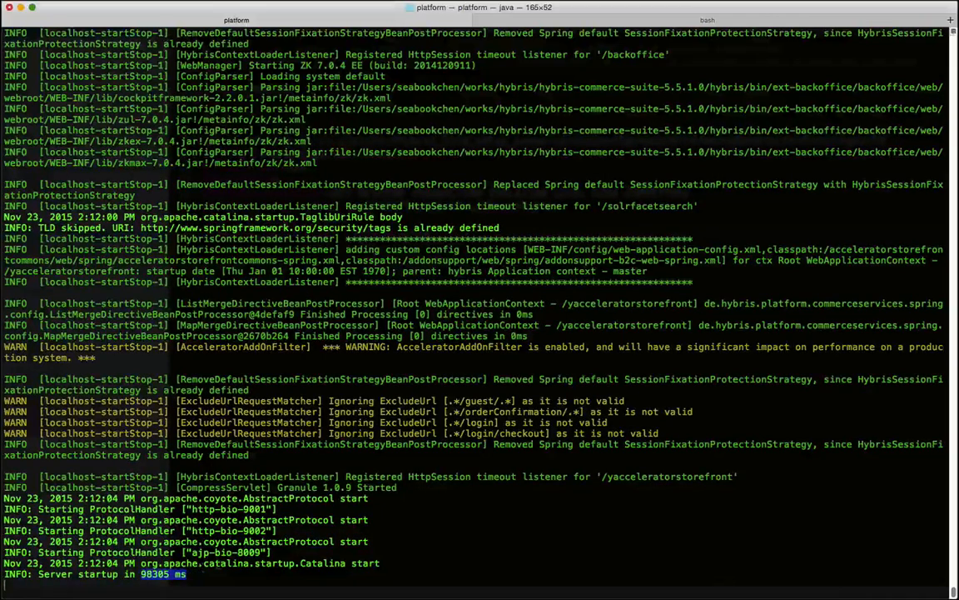
{"action": "left_click_drag", "start_coordinate": [188, 574], "coordinate": [75, 479]}
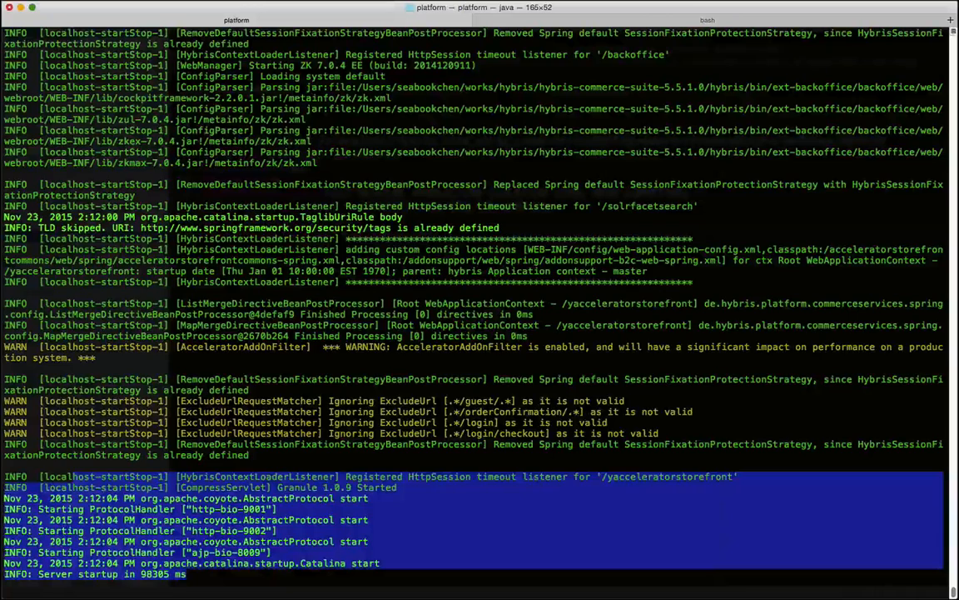
Switch to Chrome and open the hybris administration console at localhost:9001.
{"action": "key", "text": "super+Tab"}
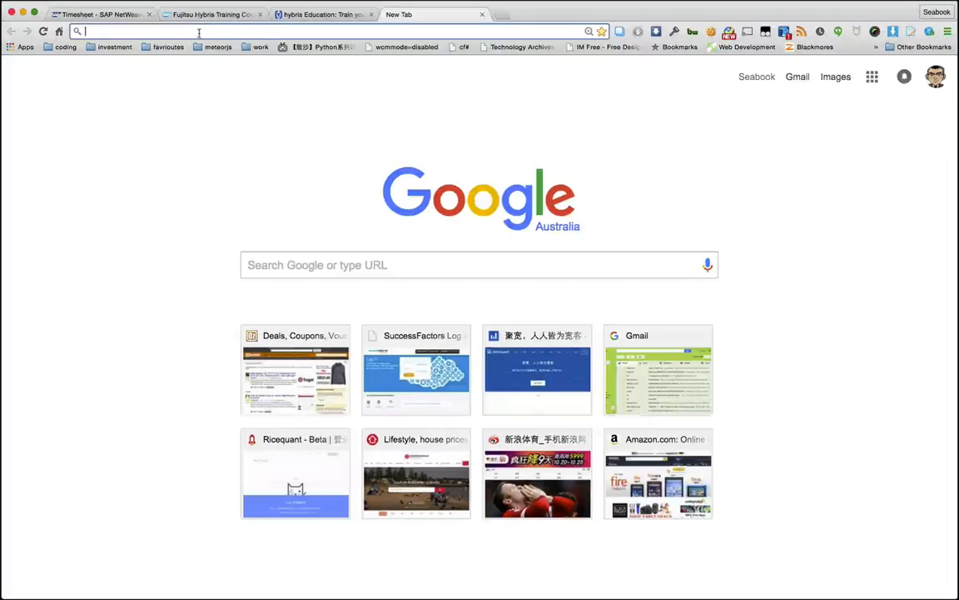
{"action": "type", "text": "localhost"}
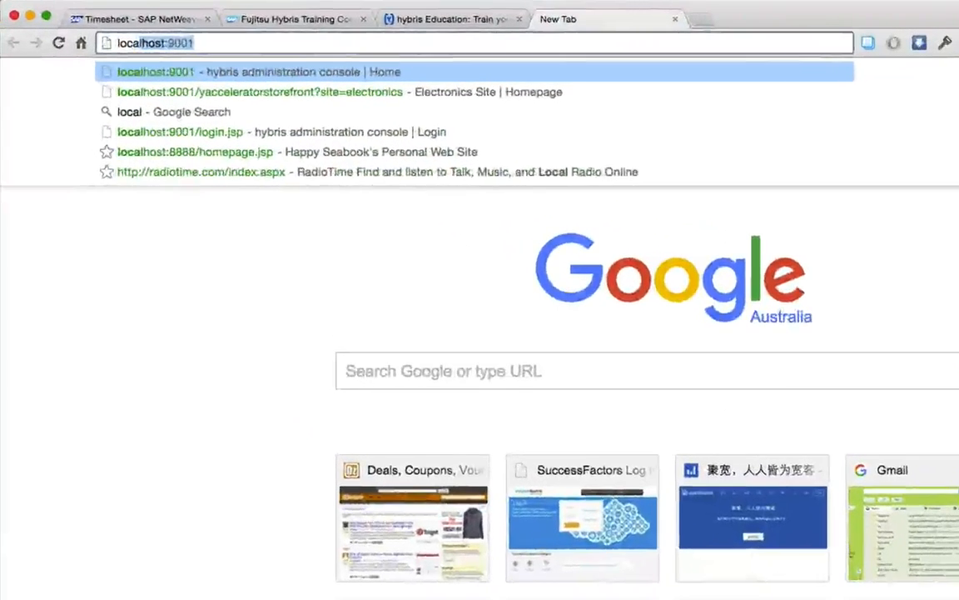
{"action": "type", "text": ":9001"}
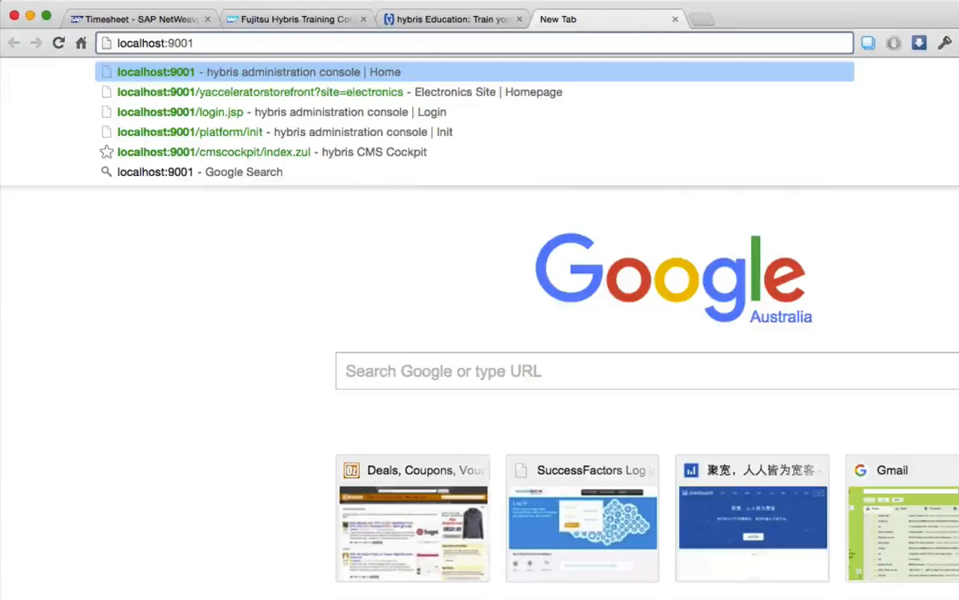
{"action": "key", "text": "Return"}
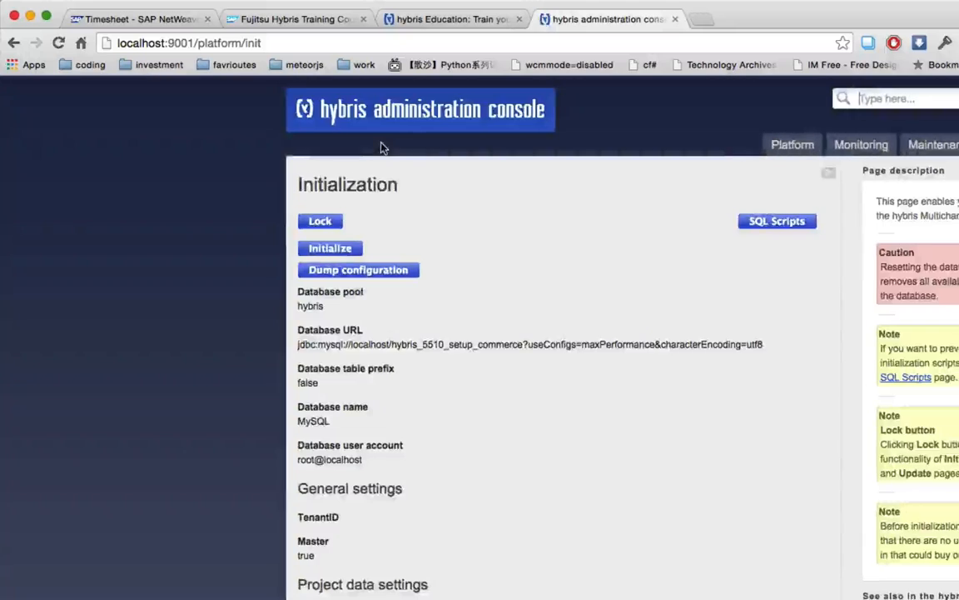
Examine the Initialization page, including the database settings and the project data options listed for each extension.
{"action": "double_click", "coordinate": [313, 190]}
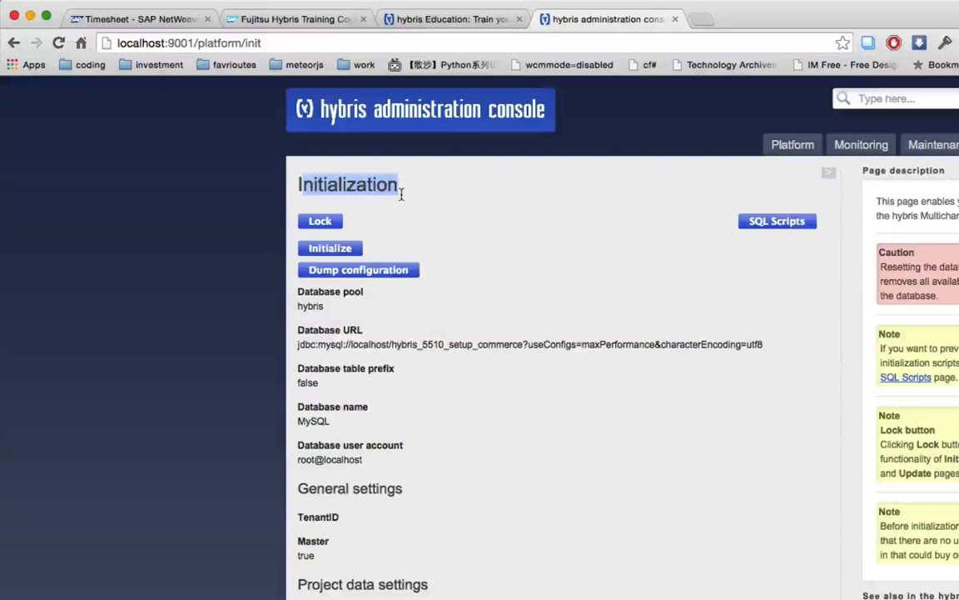
{"action": "left_click", "coordinate": [312, 190]}
{"action": "double_click", "coordinate": [313, 190]}
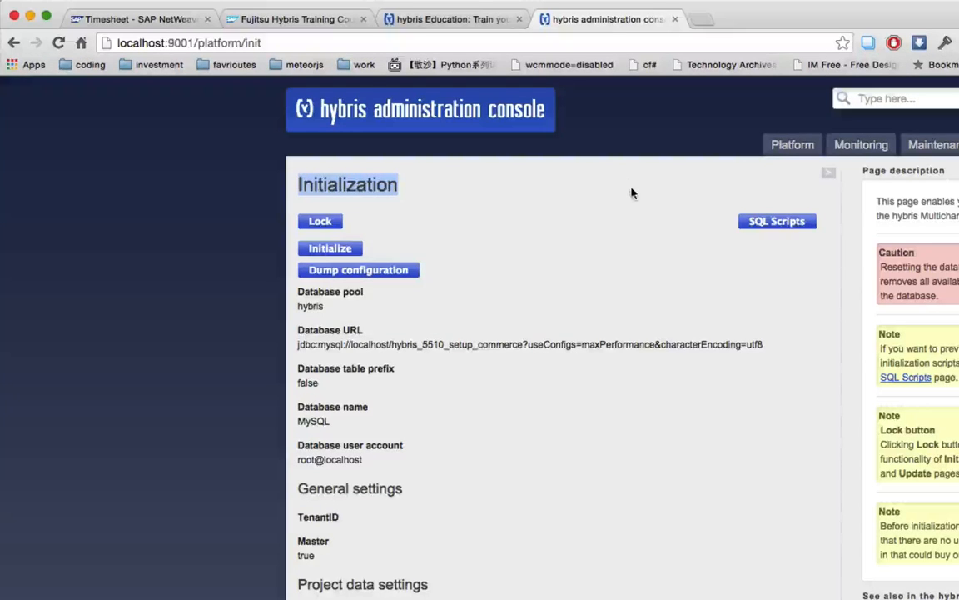
{"action": "scroll", "coordinate": [591, 338], "scroll_direction": "down", "scroll_amount": 10}
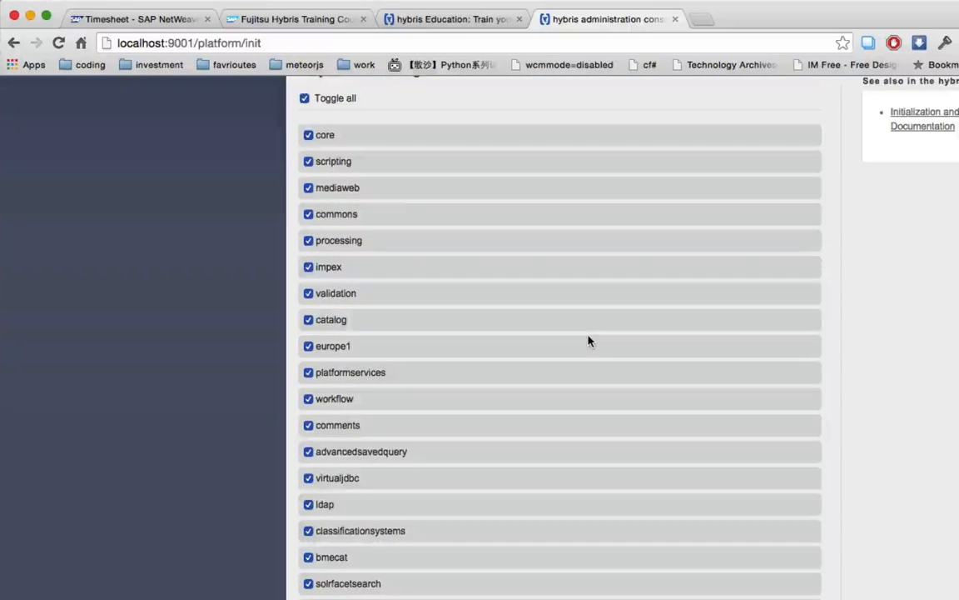
{"action": "scroll", "coordinate": [586, 336], "scroll_direction": "down", "scroll_amount": 15}
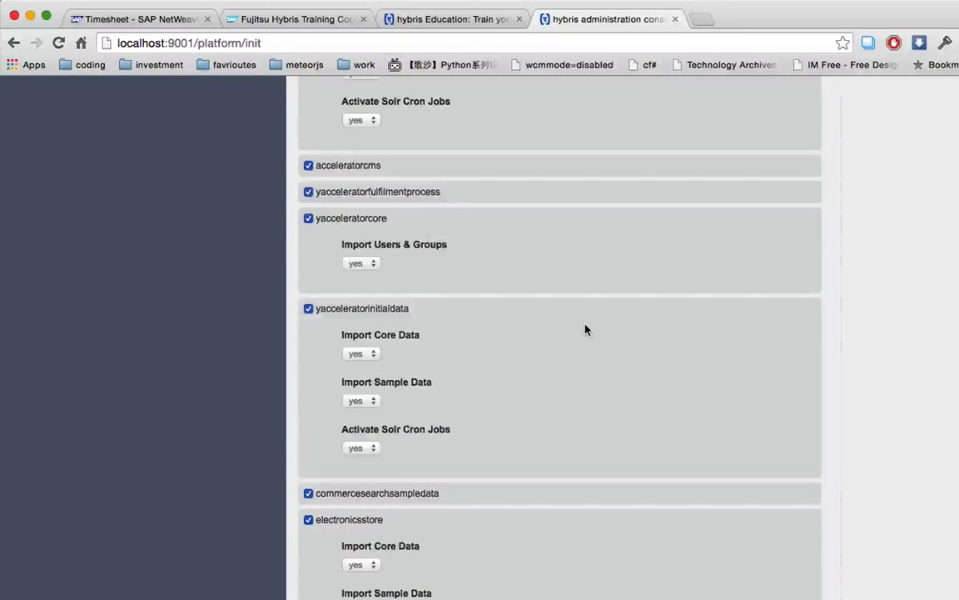
{"action": "scroll", "coordinate": [586, 335], "scroll_direction": "up", "scroll_amount": 10}
{"action": "scroll", "coordinate": [587, 335], "scroll_direction": "up", "scroll_amount": 15}
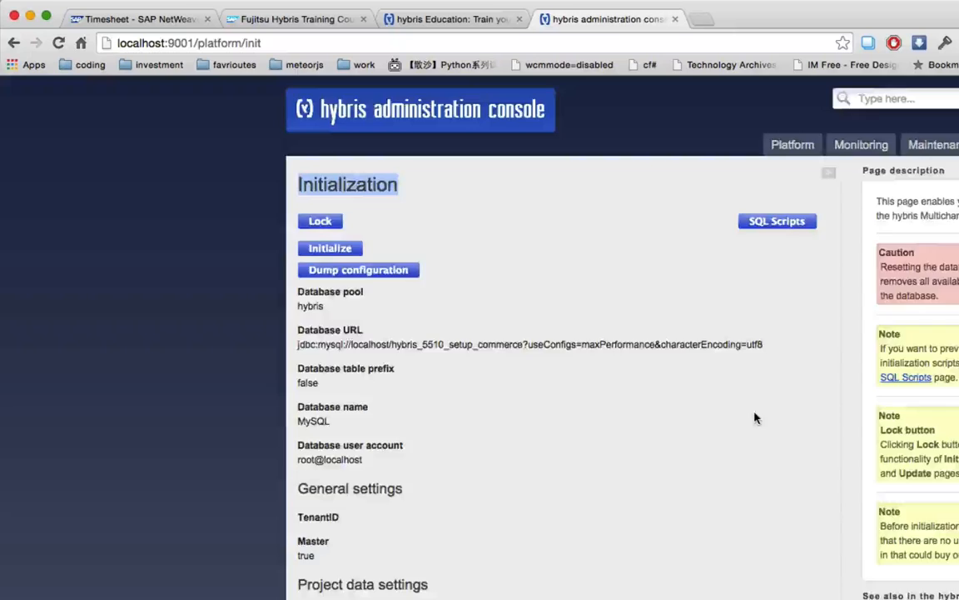
{"action": "scroll", "coordinate": [754, 418], "scroll_direction": "down", "scroll_amount": 10}
{"action": "scroll", "coordinate": [843, 450], "scroll_direction": "down", "scroll_amount": 10}
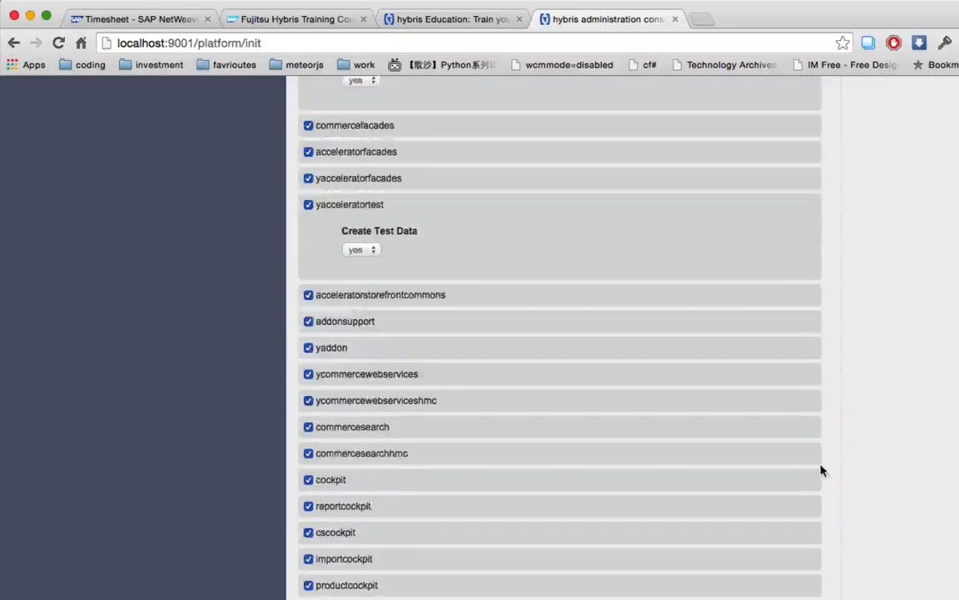
{"action": "scroll", "coordinate": [820, 466], "scroll_direction": "up", "scroll_amount": 20}
Initialize the system with all project data selected, confirming that current data may be destroyed.
{"action": "left_click", "coordinate": [501, 288]}
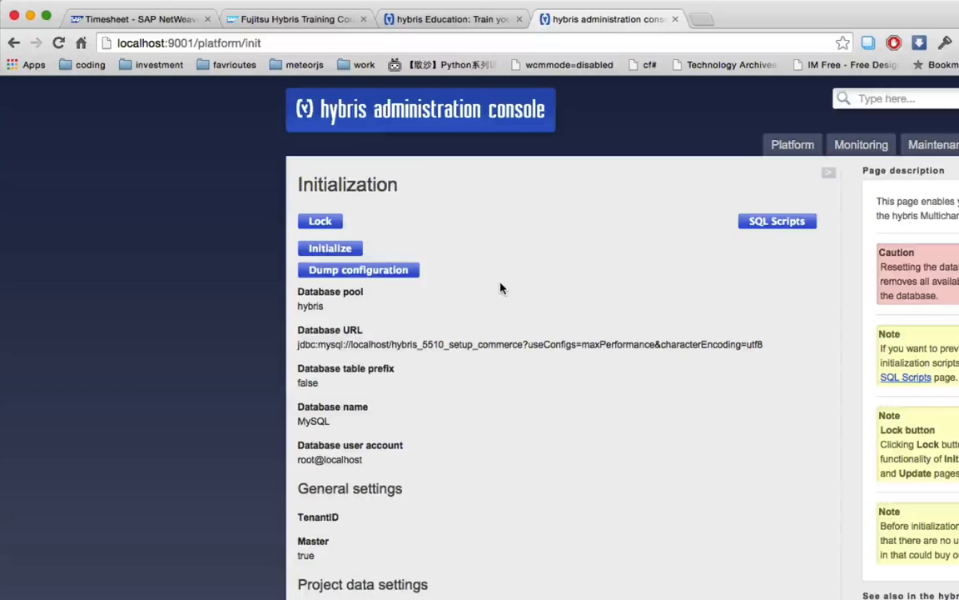
{"action": "left_click", "coordinate": [325, 250]}
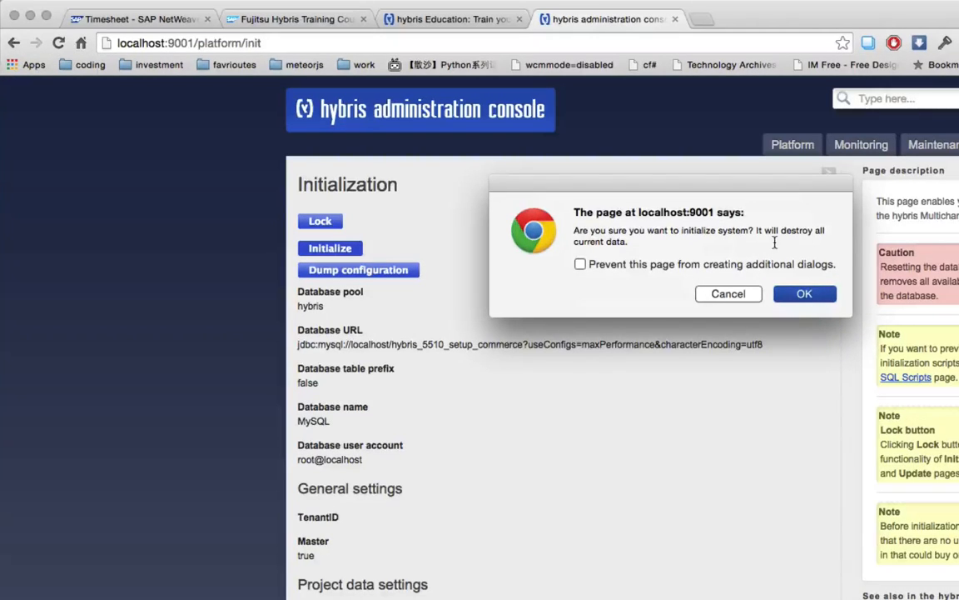
{"action": "left_click", "coordinate": [803, 293]}
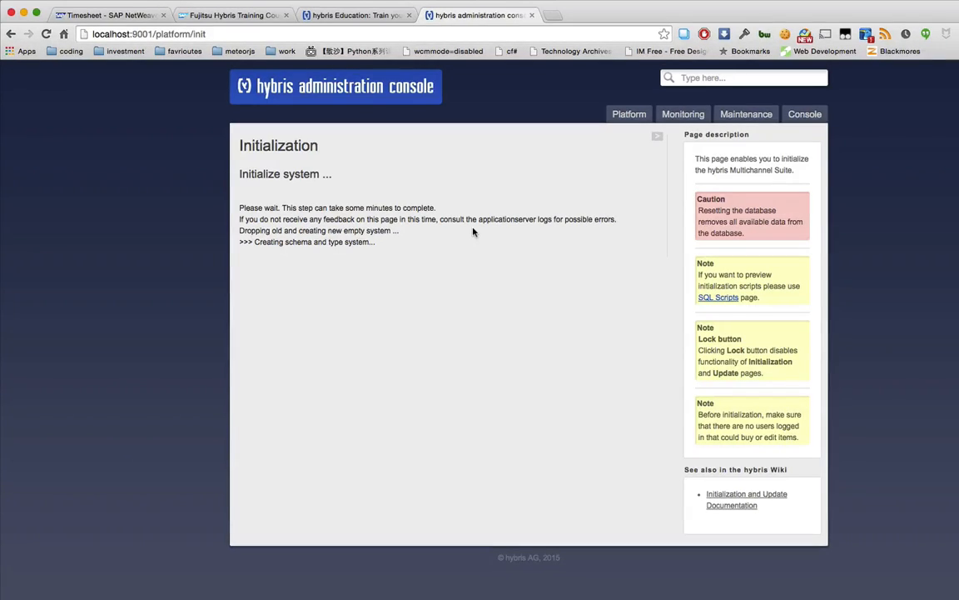
Switch to the terminal and examine the system initialization entries in the server log.
{"action": "left_click", "coordinate": [371, 258]}
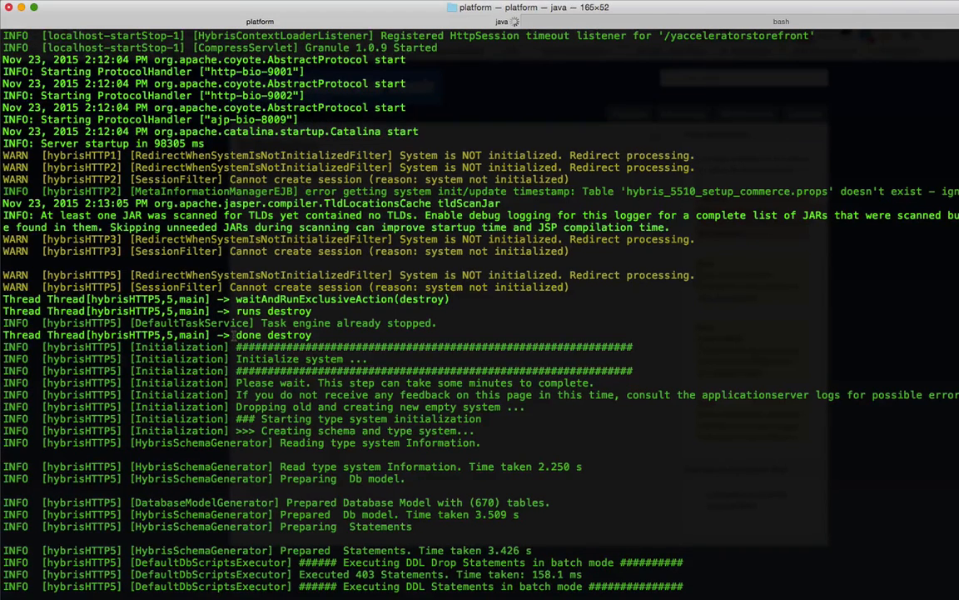
{"action": "left_click_drag", "start_coordinate": [234, 334], "coordinate": [280, 382]}
{"action": "triple_click", "coordinate": [277, 359]}
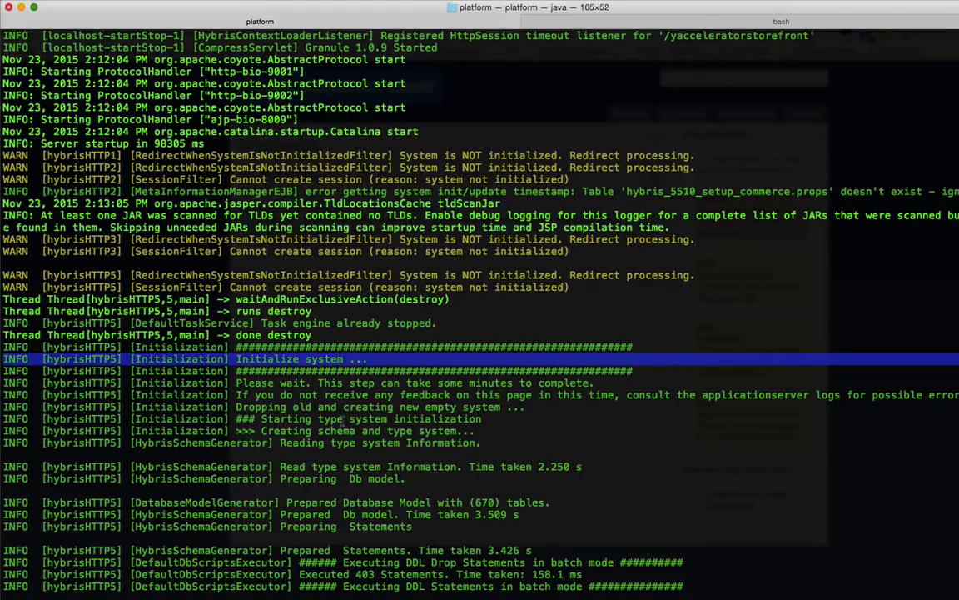
Return to Chrome and skim the whole initialization output in the hybris administration console.
{"action": "key", "text": "super+Tab"}
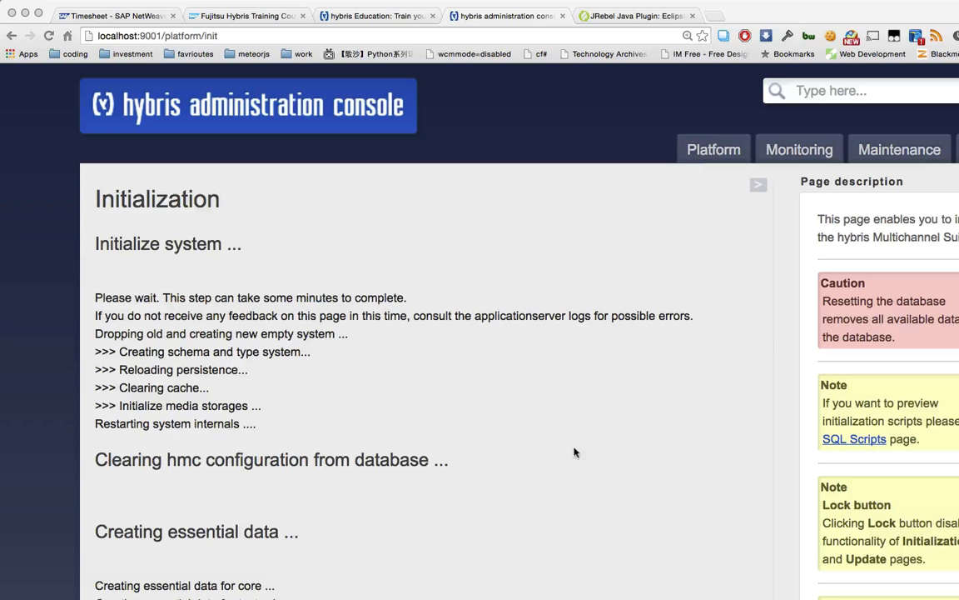
{"action": "scroll", "coordinate": [500, 353], "scroll_direction": "down", "scroll_amount": 3}
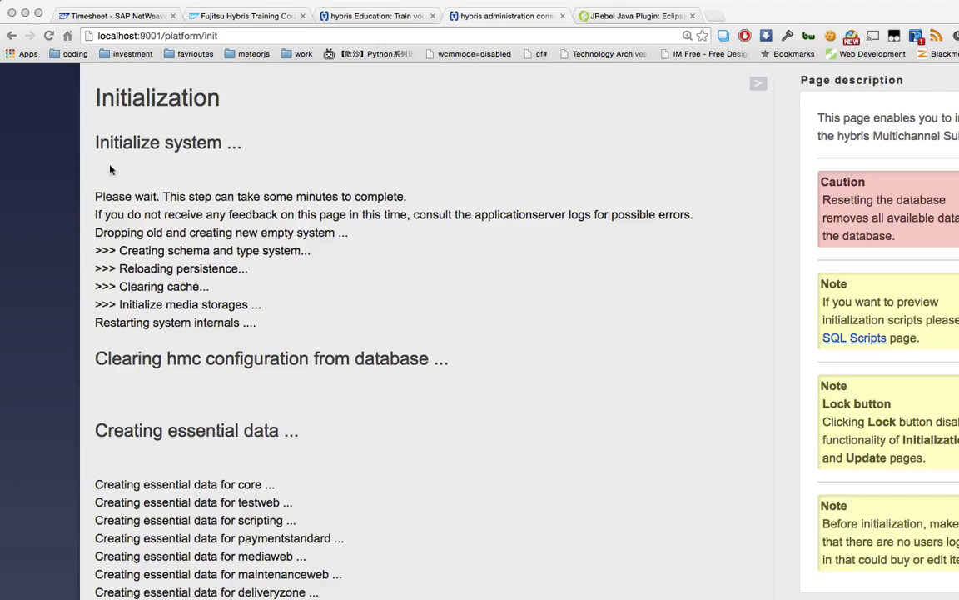
{"action": "scroll", "coordinate": [413, 348], "scroll_direction": "down", "scroll_amount": 20}
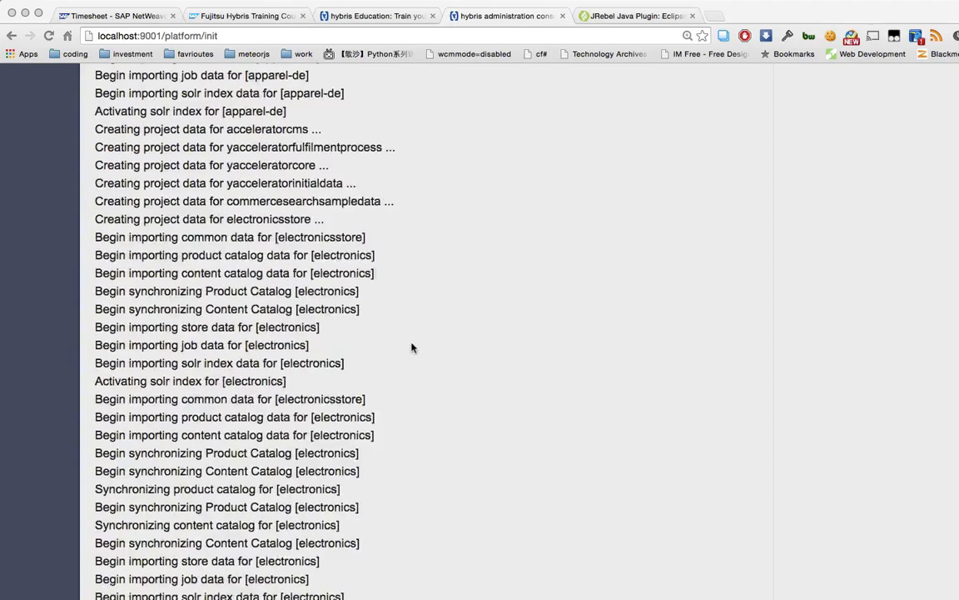
{"action": "double_click", "coordinate": [343, 597]}
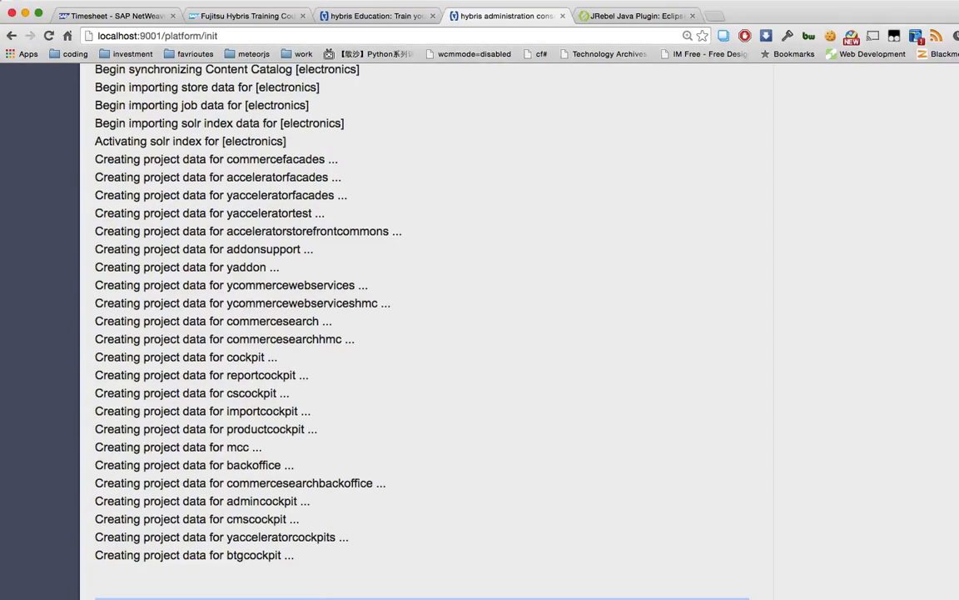
{"action": "scroll", "coordinate": [446, 450], "scroll_direction": "up", "scroll_amount": 20}
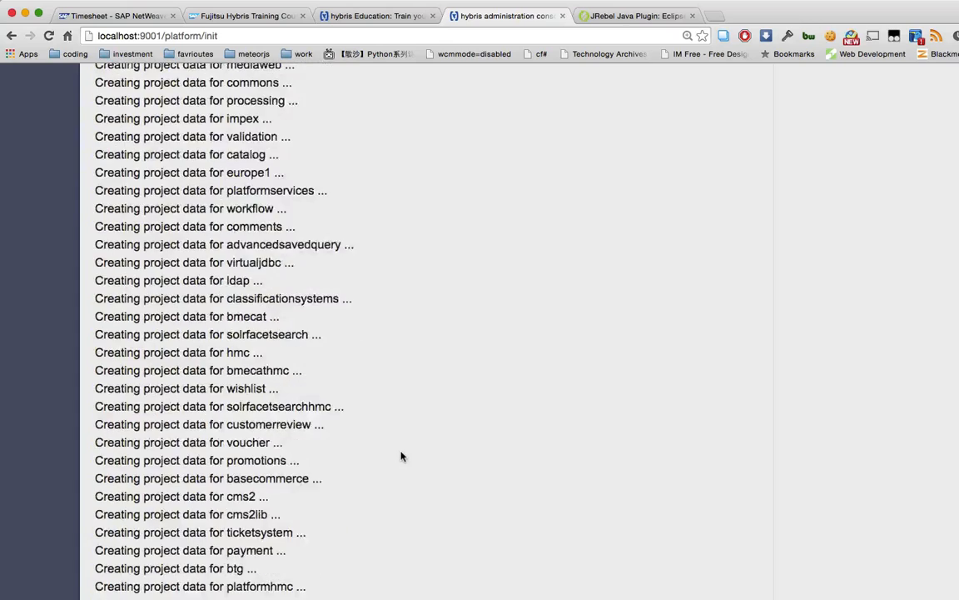
{"action": "scroll", "coordinate": [394, 444], "scroll_direction": "up", "scroll_amount": 20}
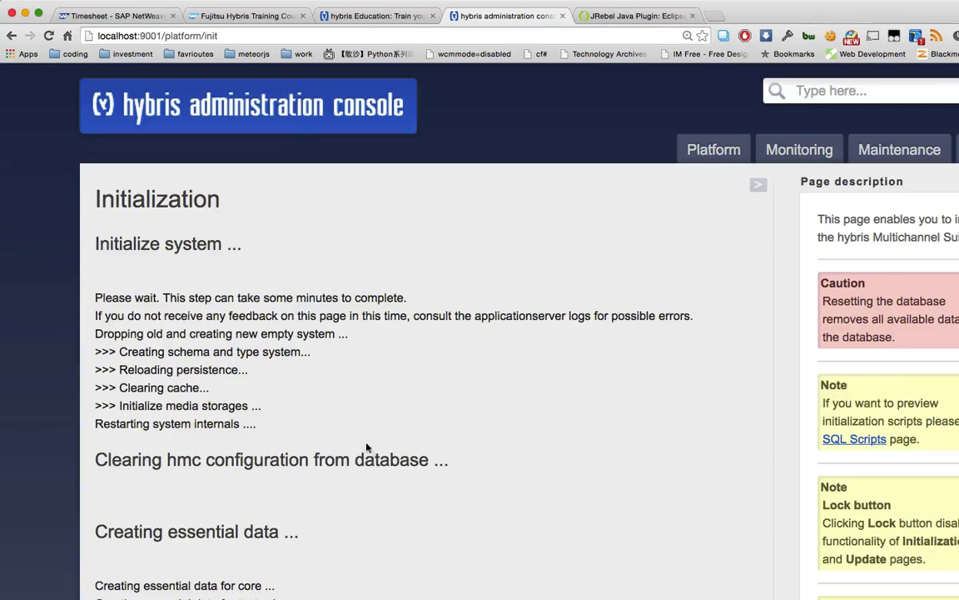
Examine the Initialize system section of the output, from dropping the old system to restarting system internals.
{"action": "scroll", "coordinate": [209, 312], "scroll_direction": "down", "scroll_amount": 3}
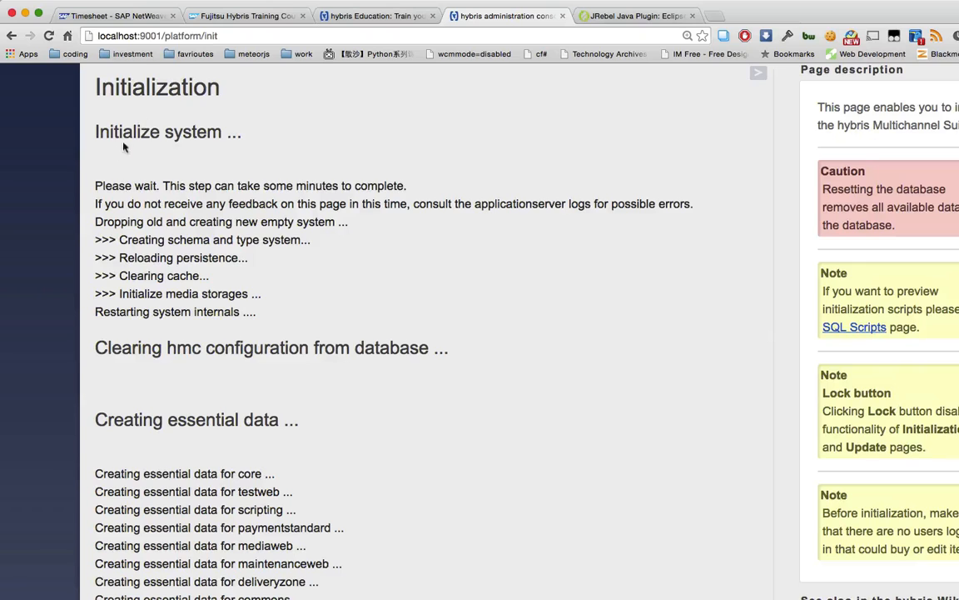
{"action": "left_click_drag", "start_coordinate": [90, 119], "coordinate": [205, 279]}
{"action": "left_click", "coordinate": [105, 159]}
{"action": "left_click_drag", "start_coordinate": [94, 123], "coordinate": [272, 307]}
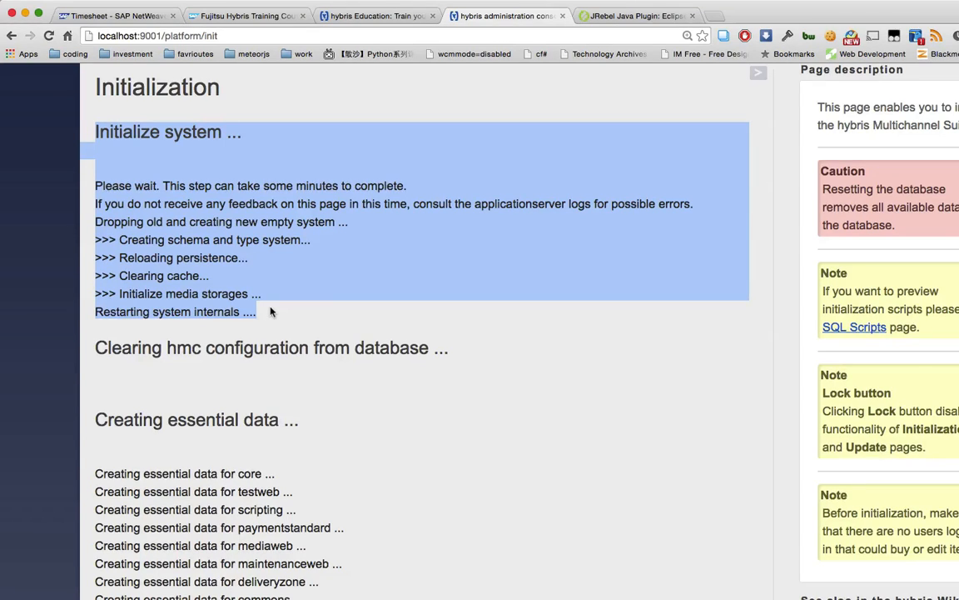
{"action": "scroll", "coordinate": [321, 274], "scroll_direction": "down", "scroll_amount": 2}
{"action": "left_click", "coordinate": [212, 292]}
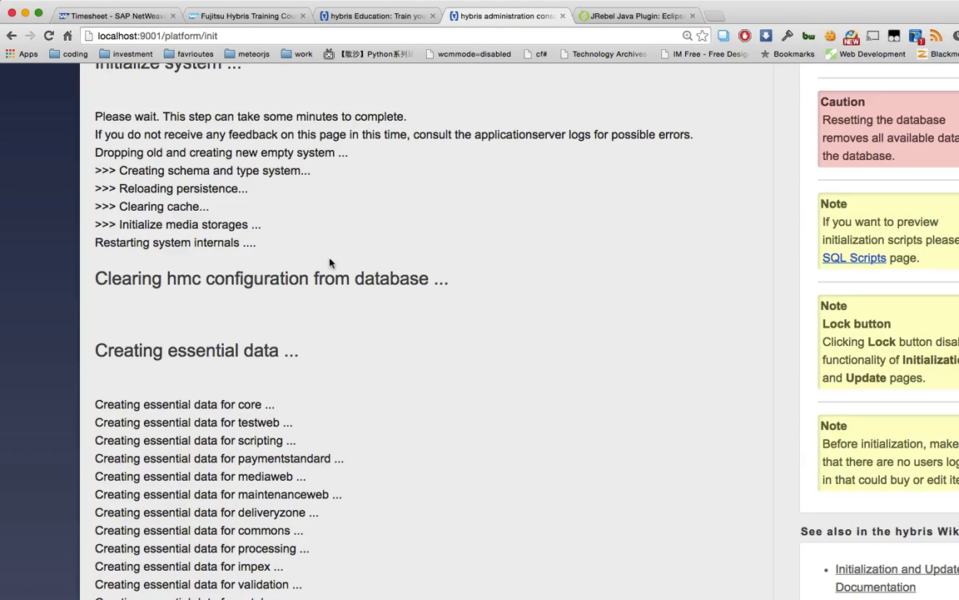
Locate the Creating essential data section in the initialization output and highlight its heading.
{"action": "scroll", "coordinate": [342, 267], "scroll_direction": "down", "scroll_amount": 3}
{"action": "scroll", "coordinate": [349, 270], "scroll_direction": "down", "scroll_amount": 3}
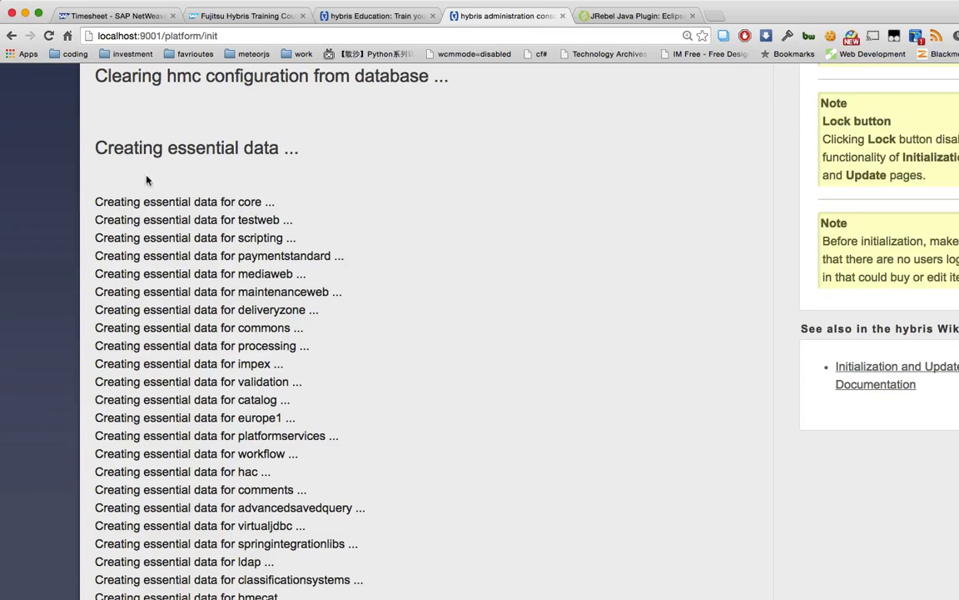
{"action": "left_click_drag", "start_coordinate": [97, 148], "coordinate": [244, 147]}
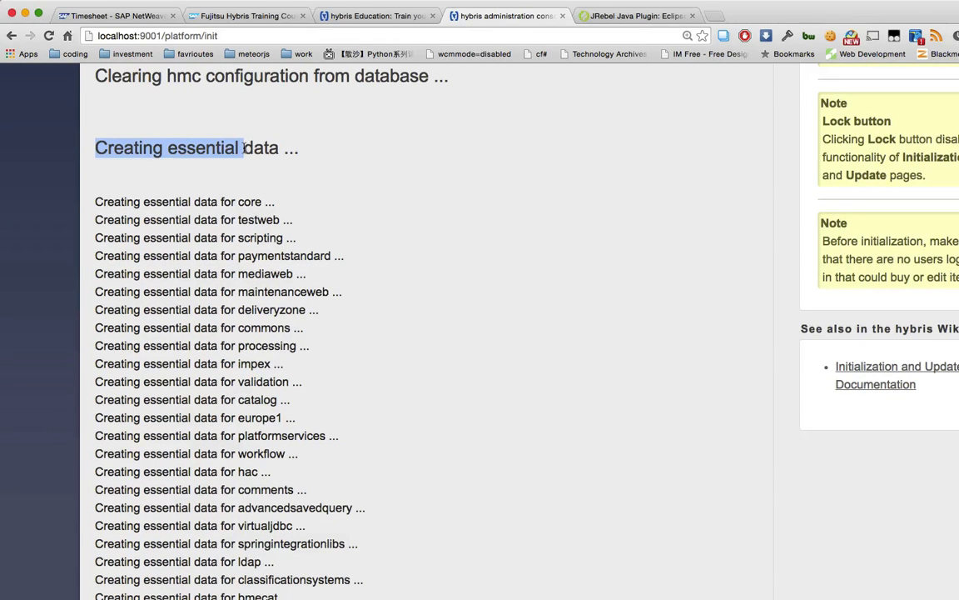
{"action": "left_click", "coordinate": [160, 166]}
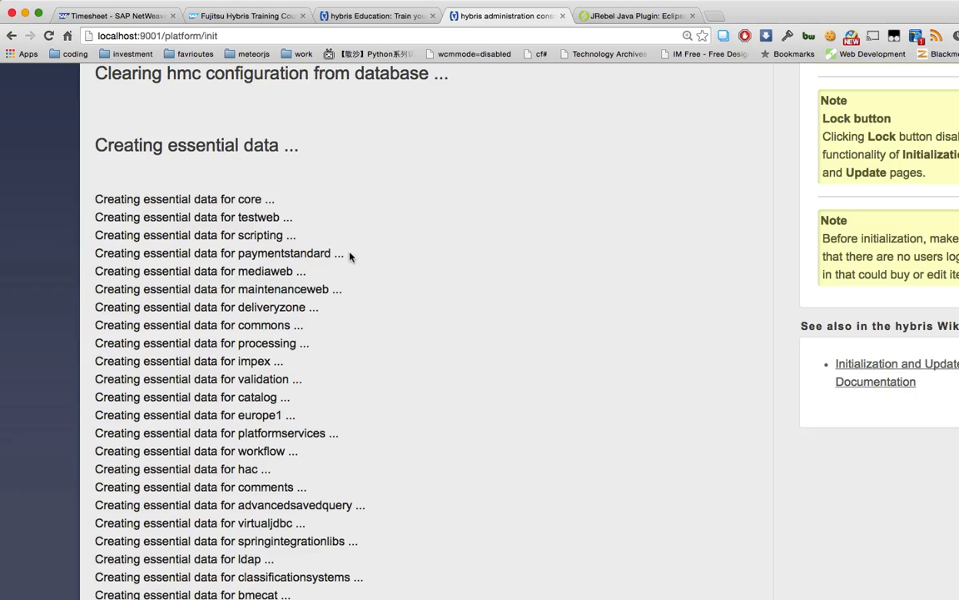
Examine the essential data entries listed for each extension, from core through btgcockpit.
{"action": "scroll", "coordinate": [350, 256], "scroll_direction": "down", "scroll_amount": 2}
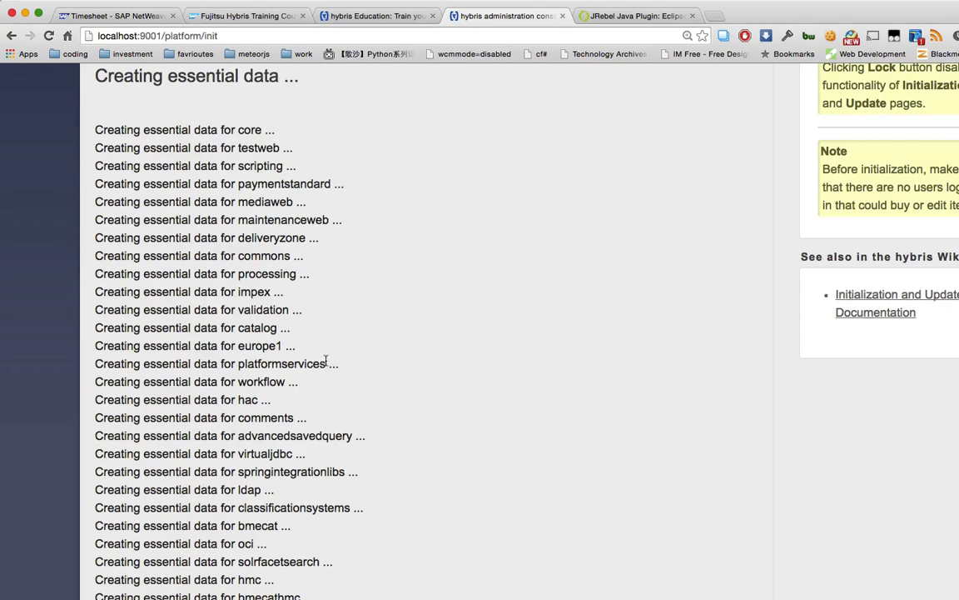
{"action": "scroll", "coordinate": [250, 317], "scroll_direction": "down", "scroll_amount": 8}
{"action": "scroll", "coordinate": [219, 296], "scroll_direction": "down", "scroll_amount": 6}
{"action": "scroll", "coordinate": [222, 302], "scroll_direction": "up", "scroll_amount": 15}
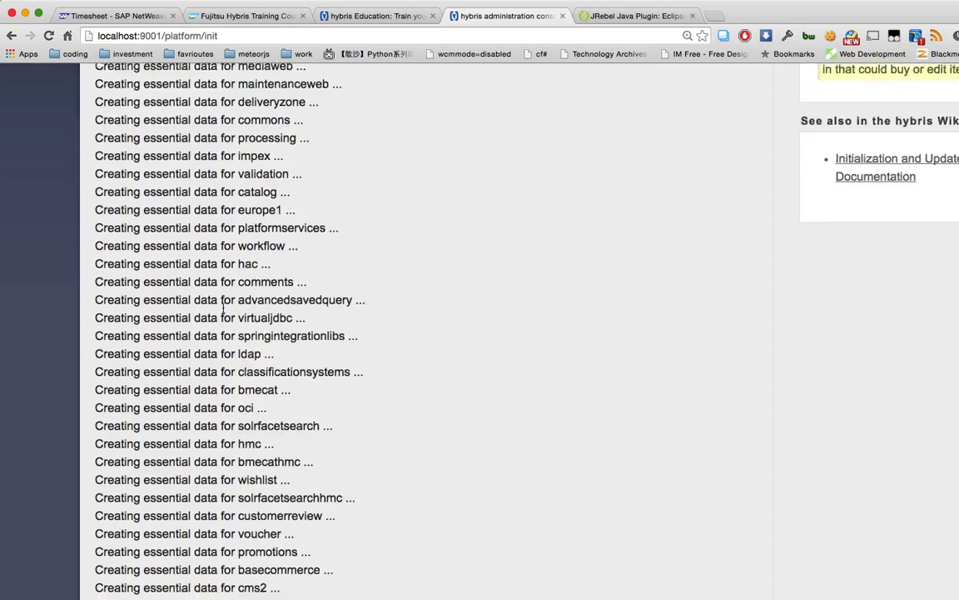
{"action": "left_click_drag", "start_coordinate": [239, 279], "coordinate": [274, 350]}
{"action": "scroll", "coordinate": [274, 374], "scroll_direction": "down", "scroll_amount": 15}
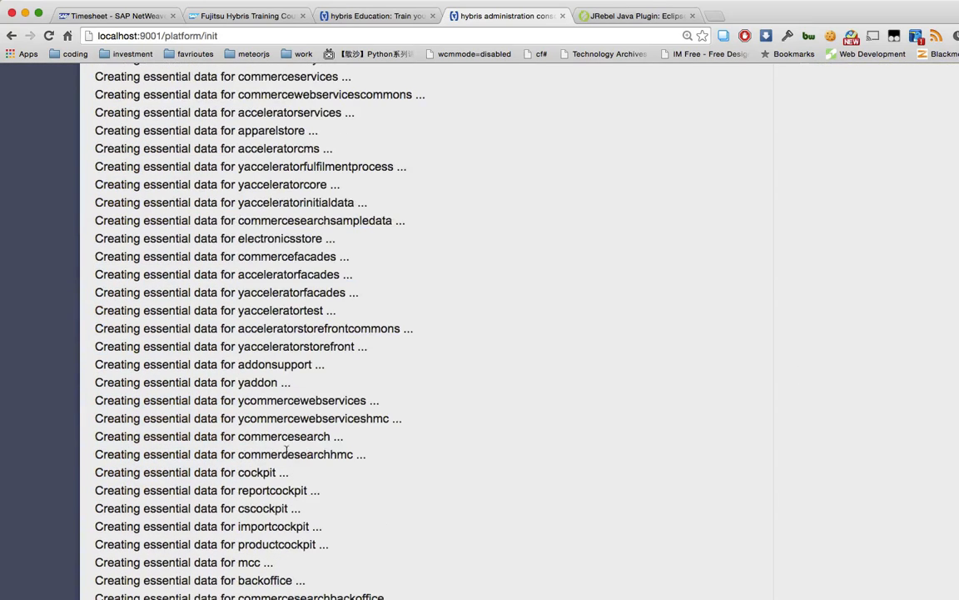
{"action": "left_click_drag", "start_coordinate": [126, 233], "coordinate": [334, 513]}
{"action": "scroll", "coordinate": [333, 513], "scroll_direction": "down", "scroll_amount": 5}
{"action": "left_click", "coordinate": [296, 432]}
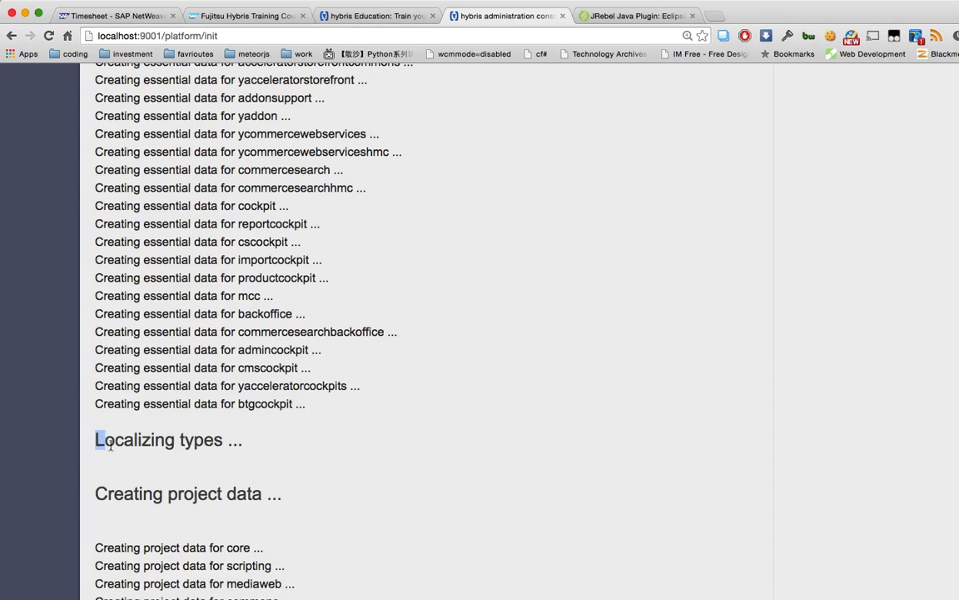
Highlight the Localizing types heading and view the start of the Creating project data section.
{"action": "left_click_drag", "start_coordinate": [94, 440], "coordinate": [244, 458]}
{"action": "scroll", "coordinate": [481, 335], "scroll_direction": "down", "scroll_amount": 5}
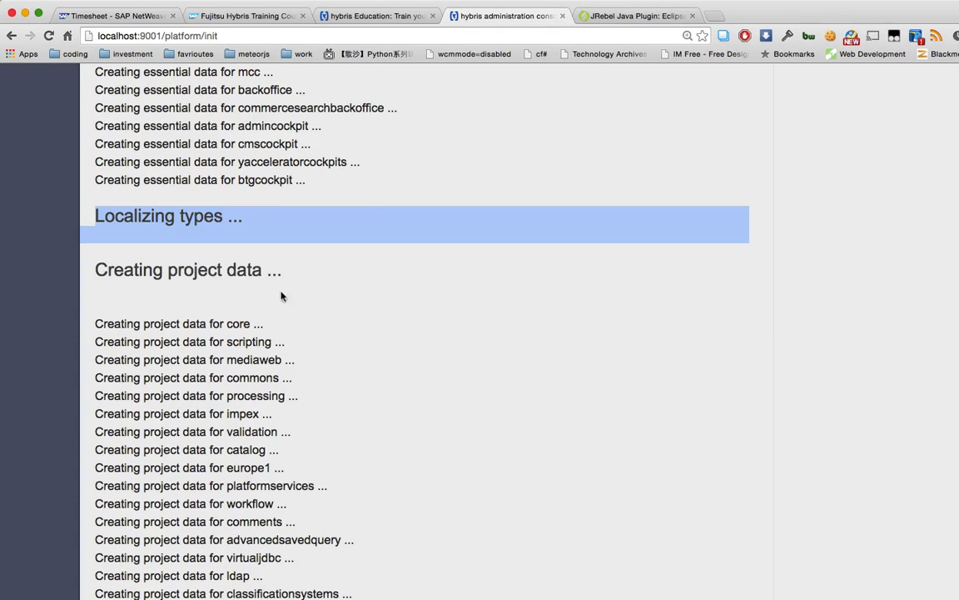
{"action": "scroll", "coordinate": [381, 295], "scroll_direction": "down", "scroll_amount": 2}
{"action": "scroll", "coordinate": [391, 325], "scroll_direction": "down", "scroll_amount": 1}
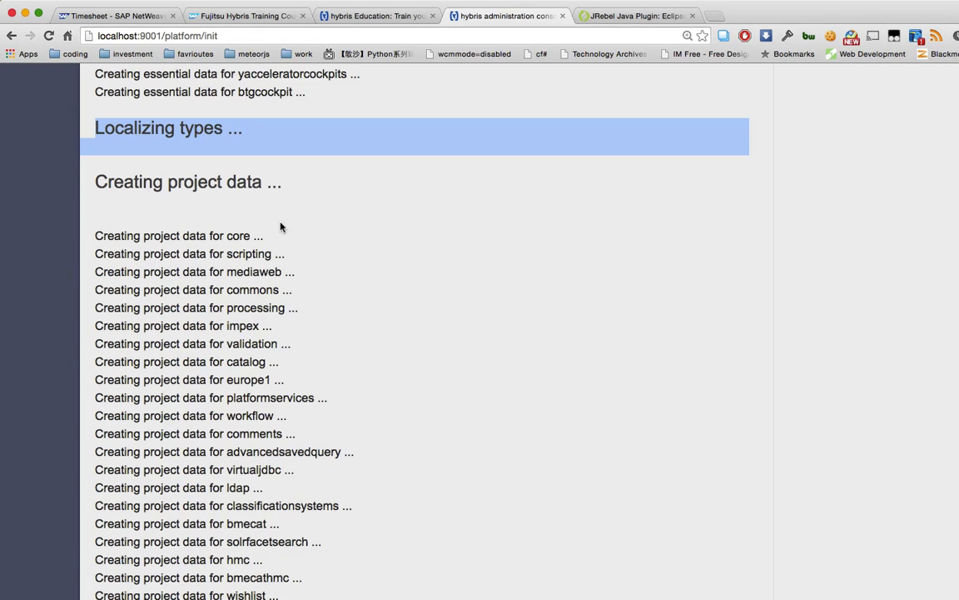
Examine the project data entries for each extension, including the apparelstore catalog import and synchronization lines.
{"action": "scroll", "coordinate": [280, 226], "scroll_direction": "down", "scroll_amount": 3}
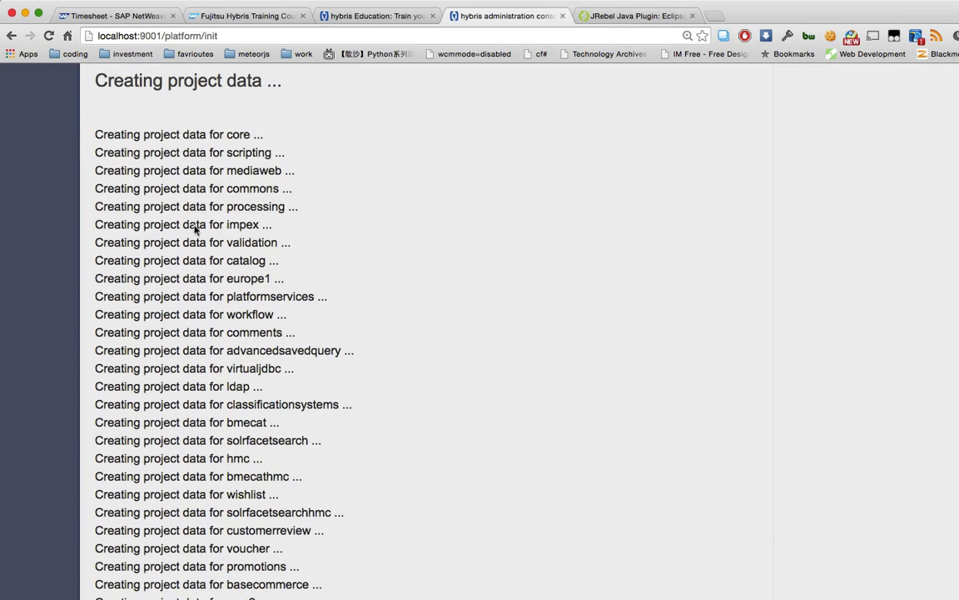
{"action": "left_click_drag", "start_coordinate": [95, 135], "coordinate": [300, 332]}
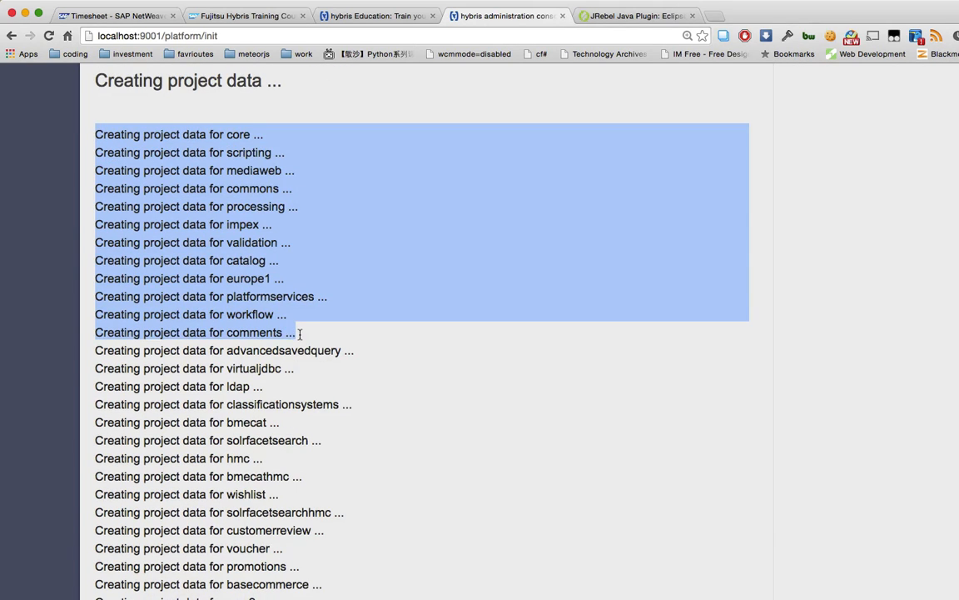
{"action": "scroll", "coordinate": [299, 333], "scroll_direction": "down", "scroll_amount": 5}
{"action": "left_click", "coordinate": [298, 332]}
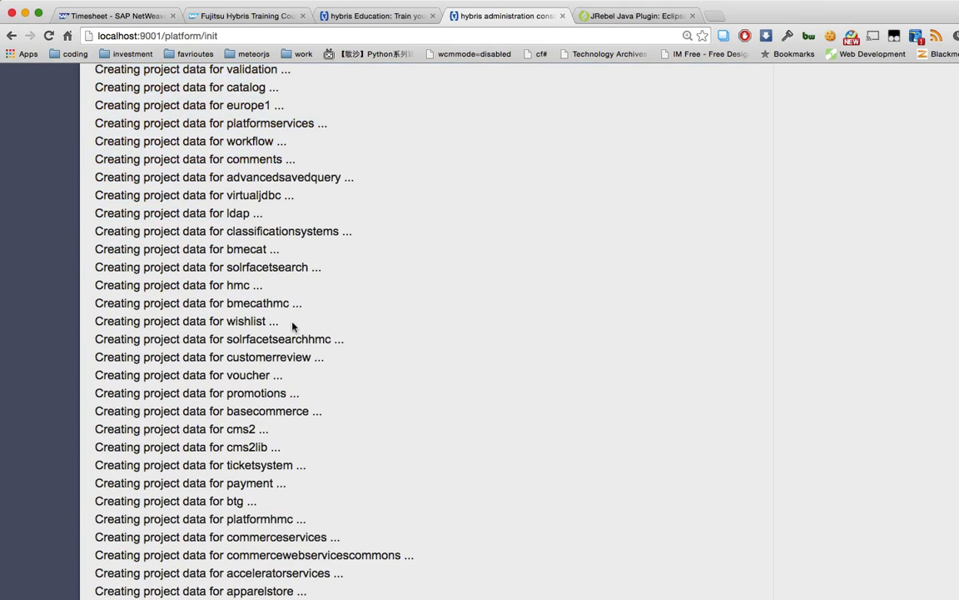
{"action": "scroll", "coordinate": [292, 326], "scroll_direction": "down", "scroll_amount": 10}
{"action": "scroll", "coordinate": [295, 315], "scroll_direction": "up", "scroll_amount": 12}
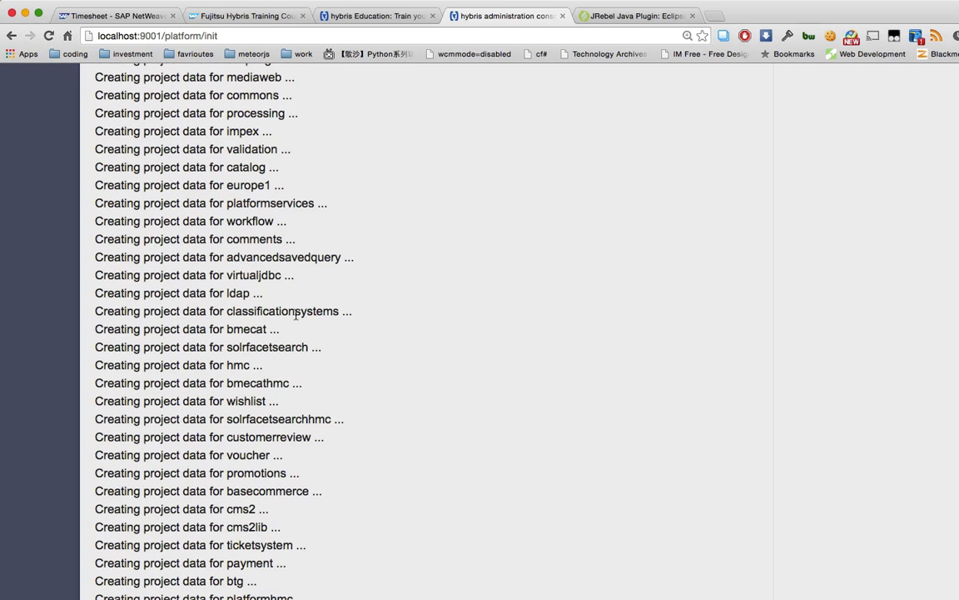
{"action": "scroll", "coordinate": [296, 315], "scroll_direction": "down", "scroll_amount": 7}
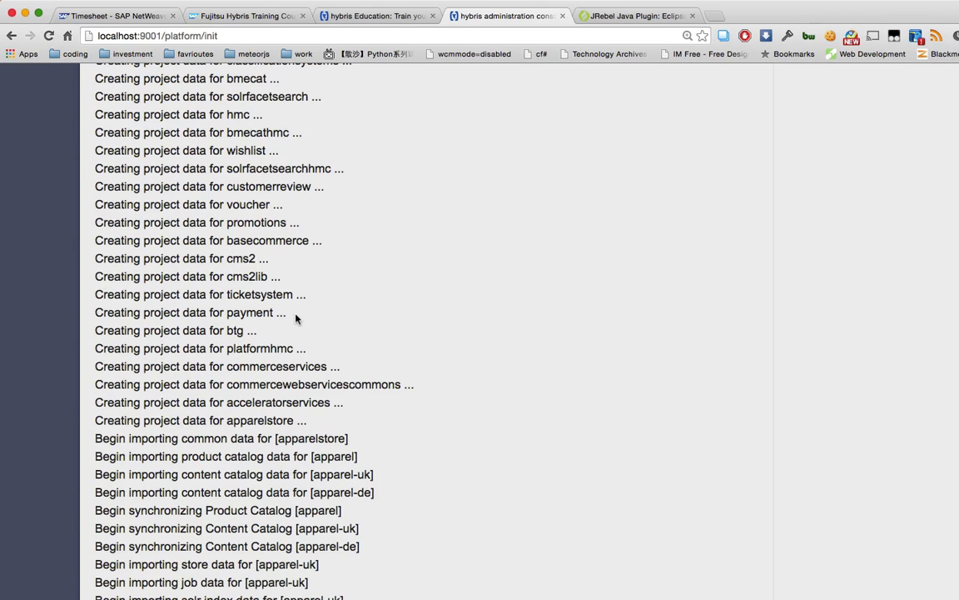
{"action": "scroll", "coordinate": [193, 321], "scroll_direction": "up", "scroll_amount": 5}
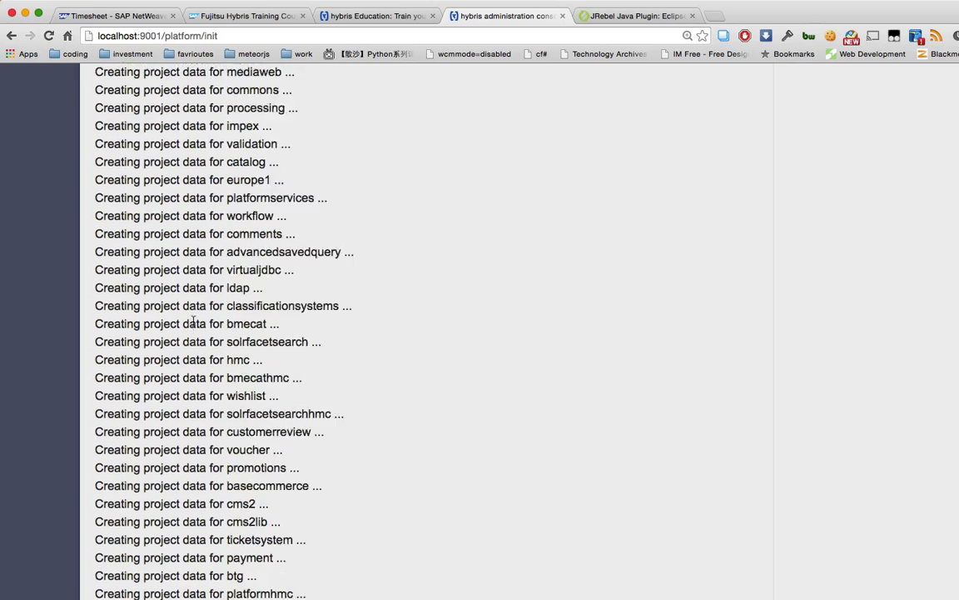
Find the apparel catalog synchronization lines in the project data output and highlight them.
{"action": "scroll", "coordinate": [193, 321], "scroll_direction": "up", "scroll_amount": 2}
{"action": "scroll", "coordinate": [231, 317], "scroll_direction": "down", "scroll_amount": 18}
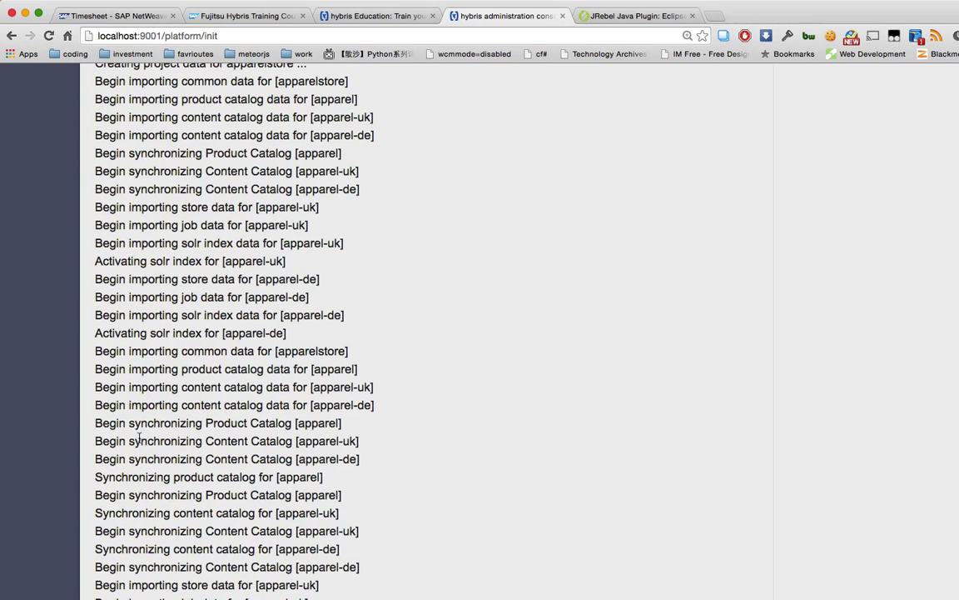
{"action": "left_click_drag", "start_coordinate": [94, 422], "coordinate": [371, 536]}
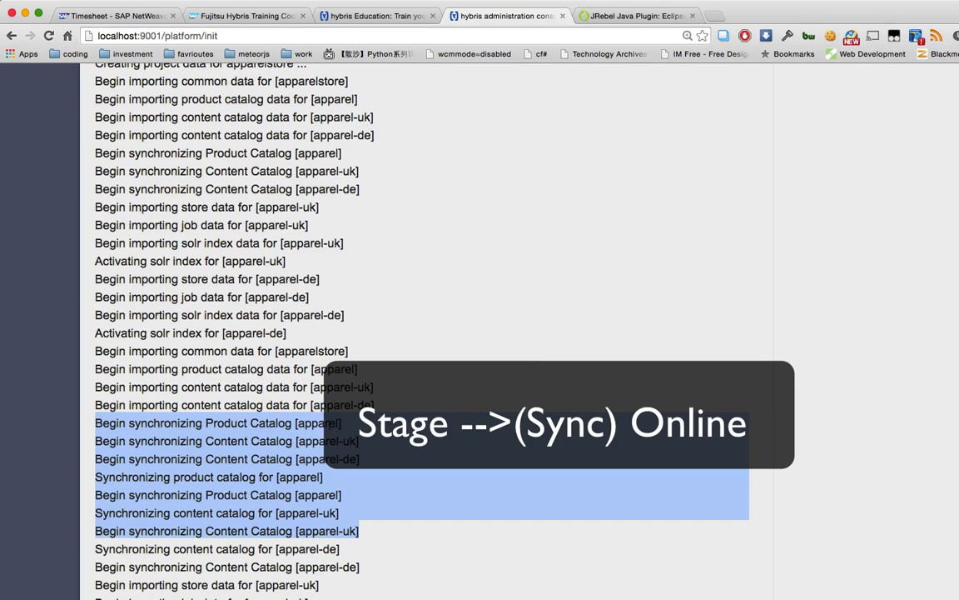
{"action": "left_click", "coordinate": [127, 459]}
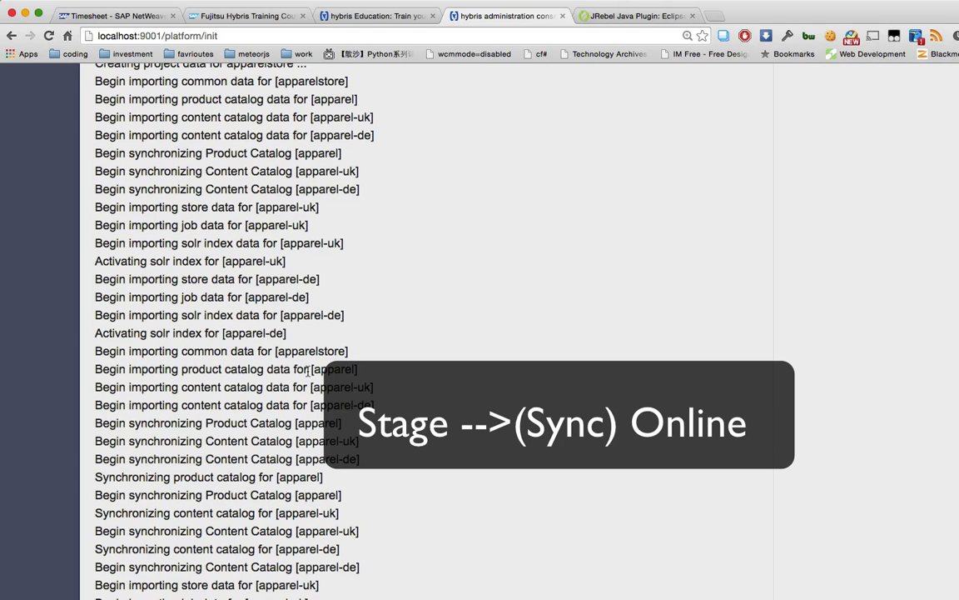
{"action": "scroll", "coordinate": [309, 369], "scroll_direction": "down", "scroll_amount": 1}
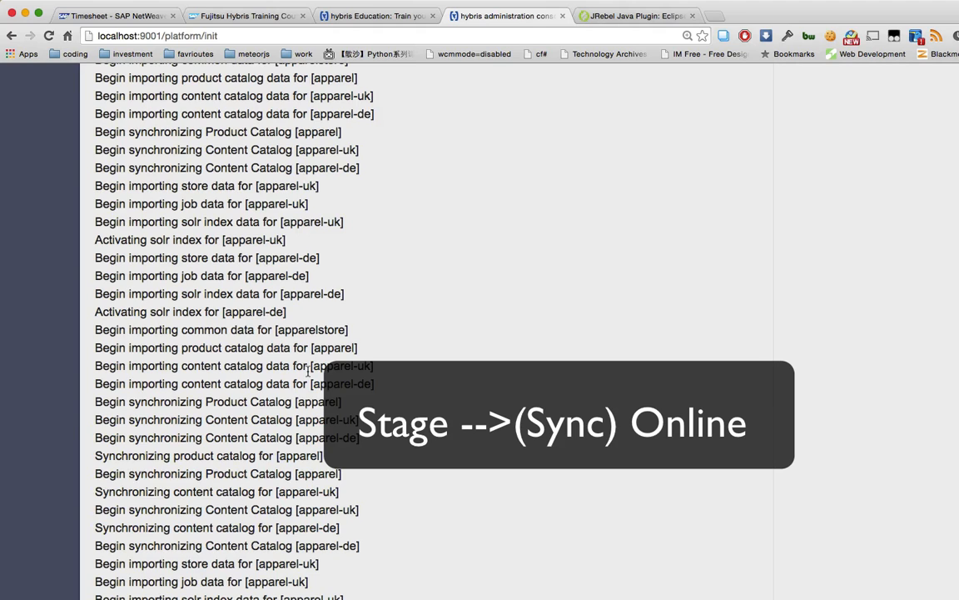
{"action": "scroll", "coordinate": [309, 370], "scroll_direction": "down", "scroll_amount": 3}
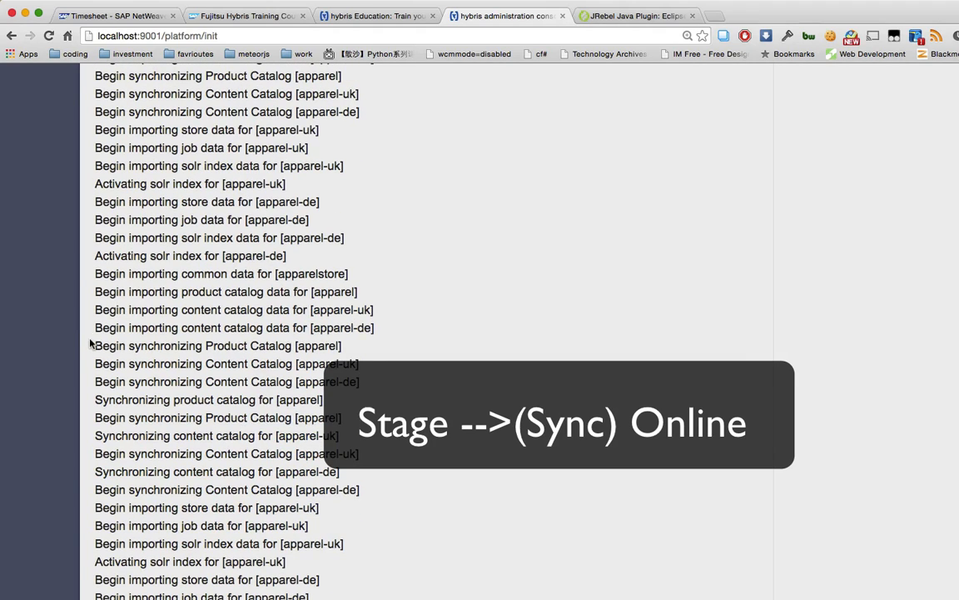
{"action": "left_click_drag", "start_coordinate": [90, 340], "coordinate": [402, 411]}
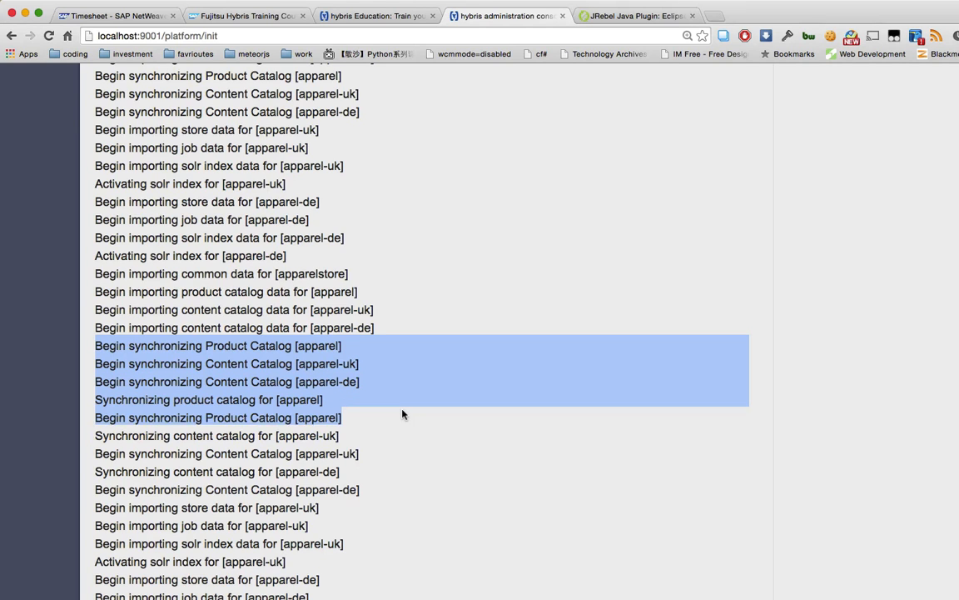
Highlight the first block of electronicsstore import, synchronization and solr index lines in the project data output.
{"action": "scroll", "coordinate": [369, 544], "scroll_direction": "down", "scroll_amount": 5}
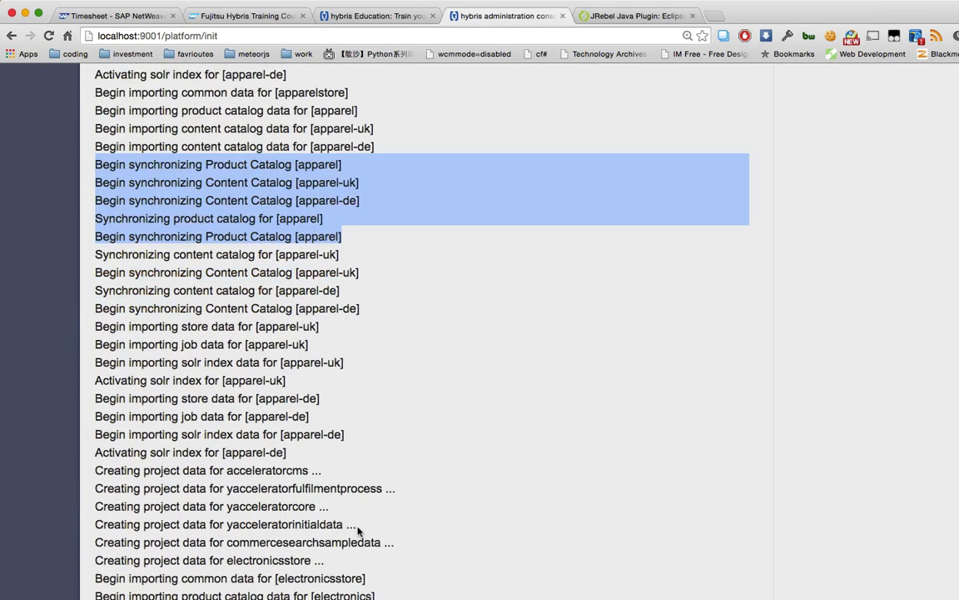
{"action": "scroll", "coordinate": [358, 531], "scroll_direction": "down", "scroll_amount": 7}
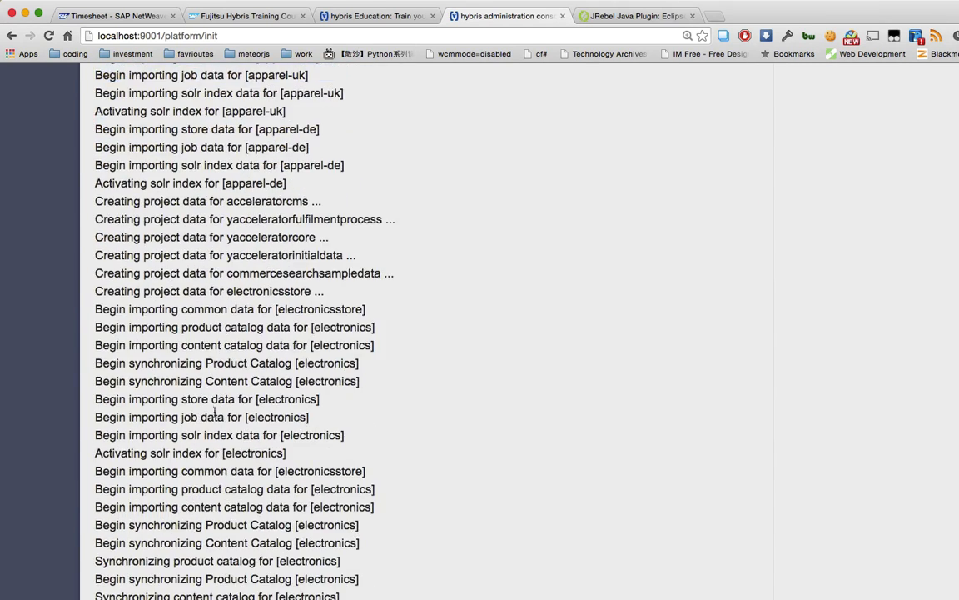
{"action": "left_click_drag", "start_coordinate": [86, 300], "coordinate": [322, 471]}
Highlight the project data entries from commercefacades to commercesearchhmc, view the rest through btgcockpit, and clear the highlight.
{"action": "scroll", "coordinate": [231, 424], "scroll_direction": "down", "scroll_amount": 8}
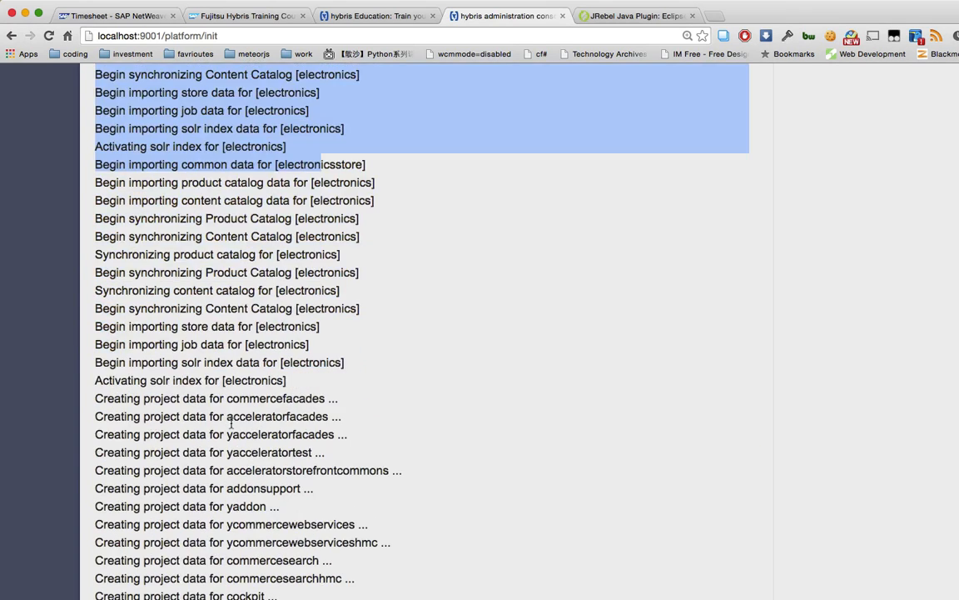
{"action": "left_click_drag", "start_coordinate": [150, 391], "coordinate": [315, 580]}
{"action": "scroll", "coordinate": [296, 562], "scroll_direction": "down", "scroll_amount": 6}
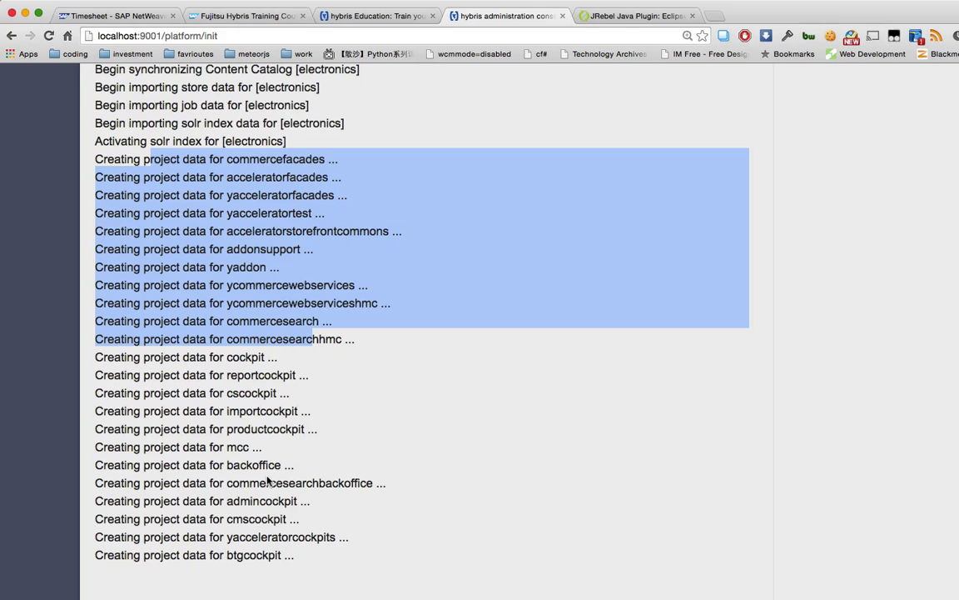
{"action": "left_click", "coordinate": [232, 596]}
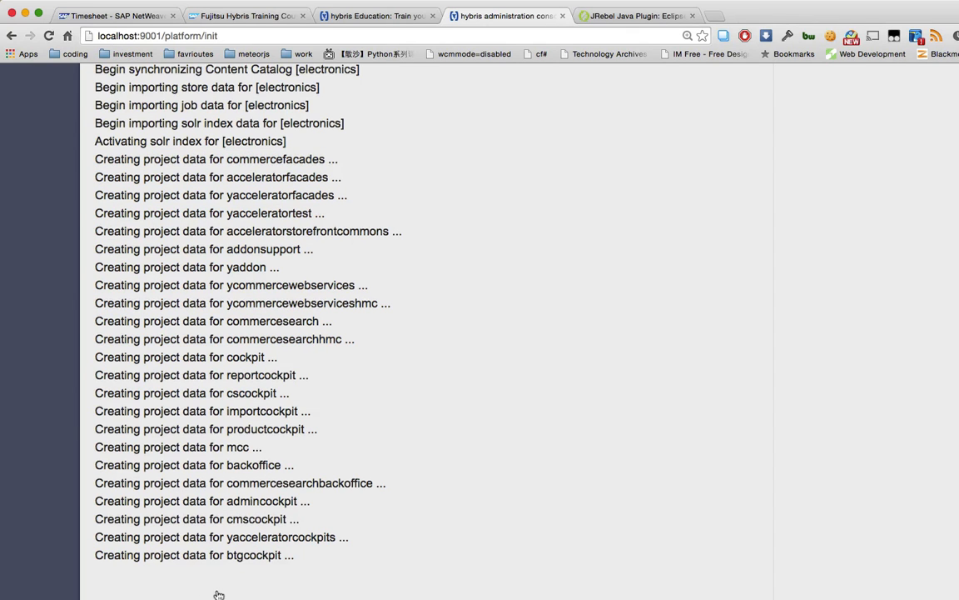
Switch to the terminal and review the server log from the closing initialization lines back through the sample order processing and its e-mail warnings.
{"action": "key", "text": "super+Tab"}
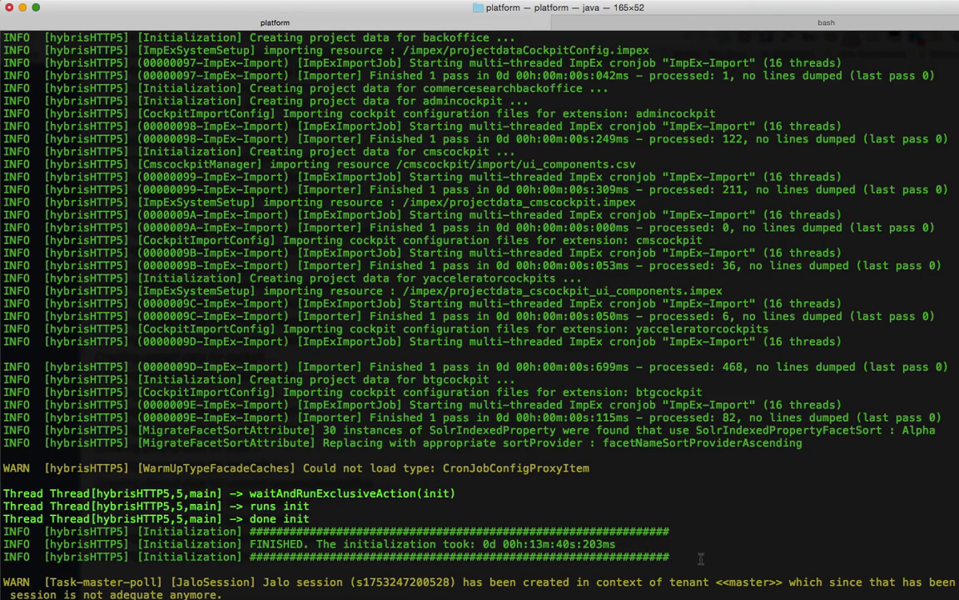
{"action": "left_click_drag", "start_coordinate": [718, 554], "coordinate": [298, 446]}
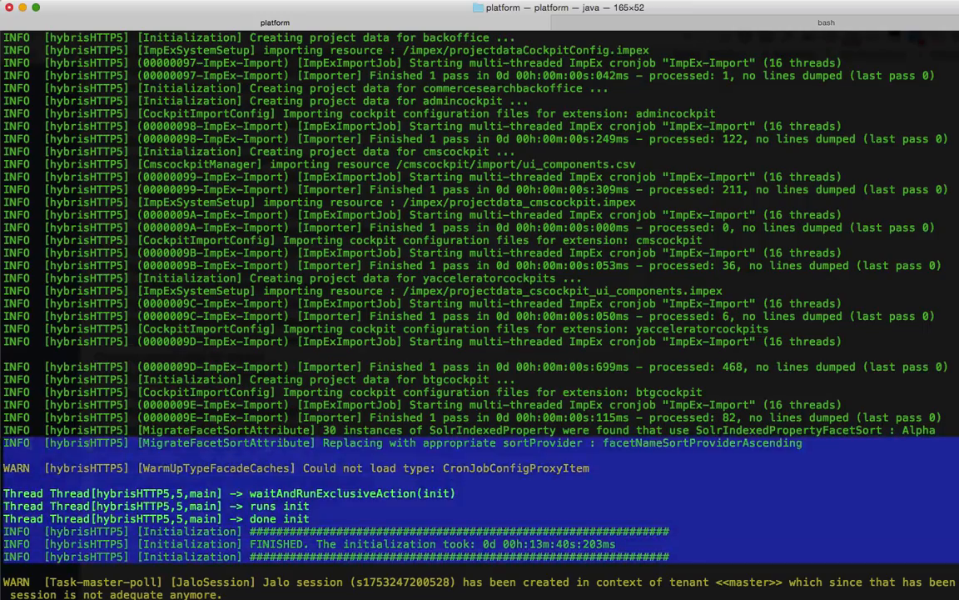
{"action": "scroll", "coordinate": [297, 471], "scroll_direction": "up", "scroll_amount": 15}
{"action": "scroll", "coordinate": [297, 468], "scroll_direction": "up", "scroll_amount": 3}
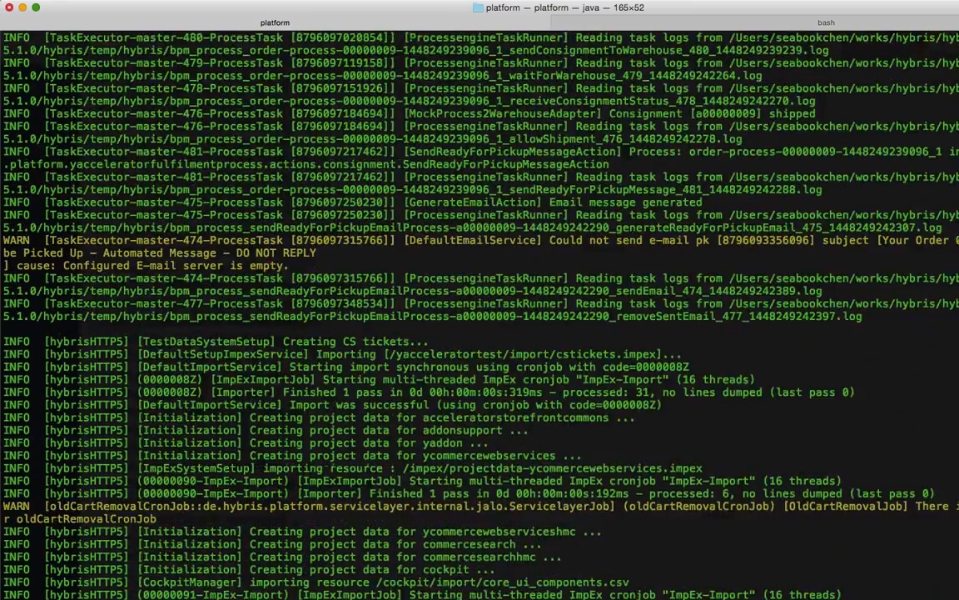
{"action": "scroll", "coordinate": [297, 468], "scroll_direction": "up", "scroll_amount": 12}
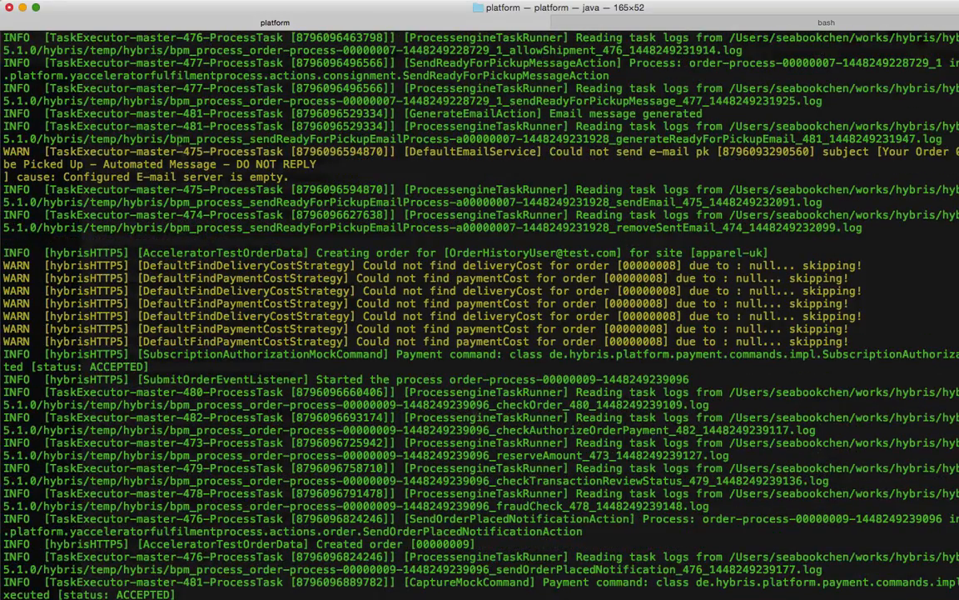
{"action": "scroll", "coordinate": [318, 429], "scroll_direction": "up", "scroll_amount": 20}
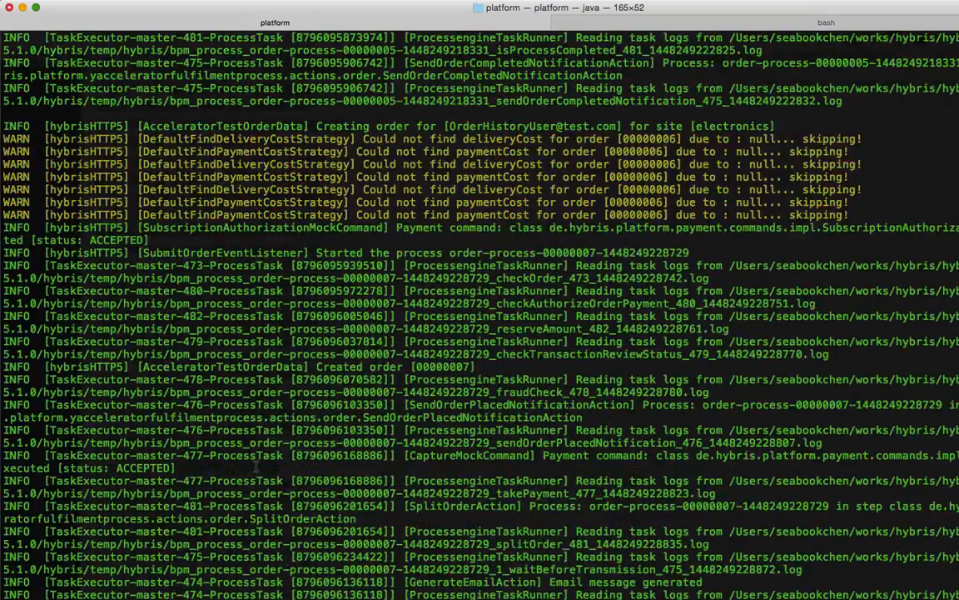
{"action": "scroll", "coordinate": [234, 416], "scroll_direction": "up", "scroll_amount": 14}
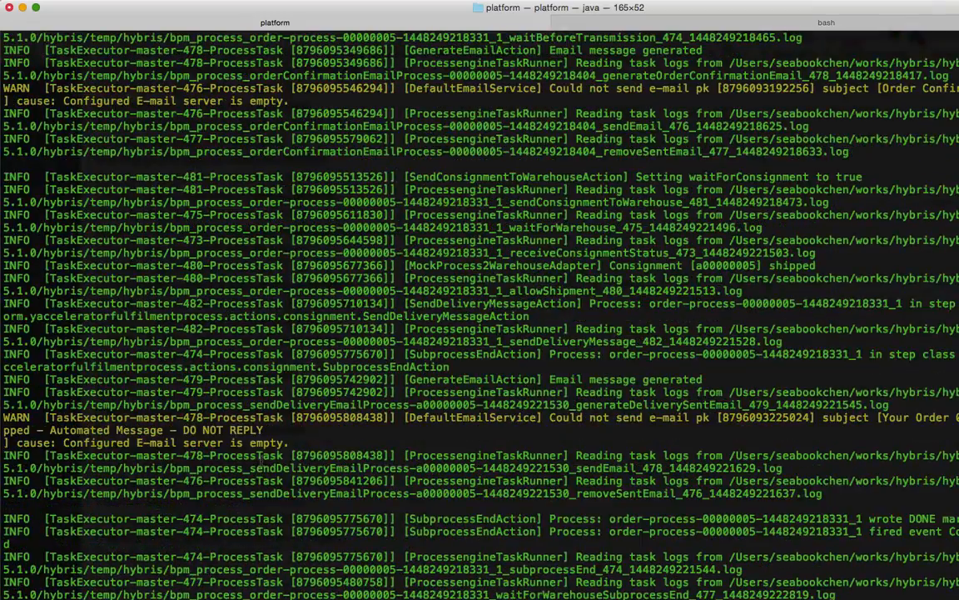
{"action": "scroll", "coordinate": [261, 461], "scroll_direction": "up", "scroll_amount": 7}
{"action": "triple_click", "coordinate": [40, 343]}
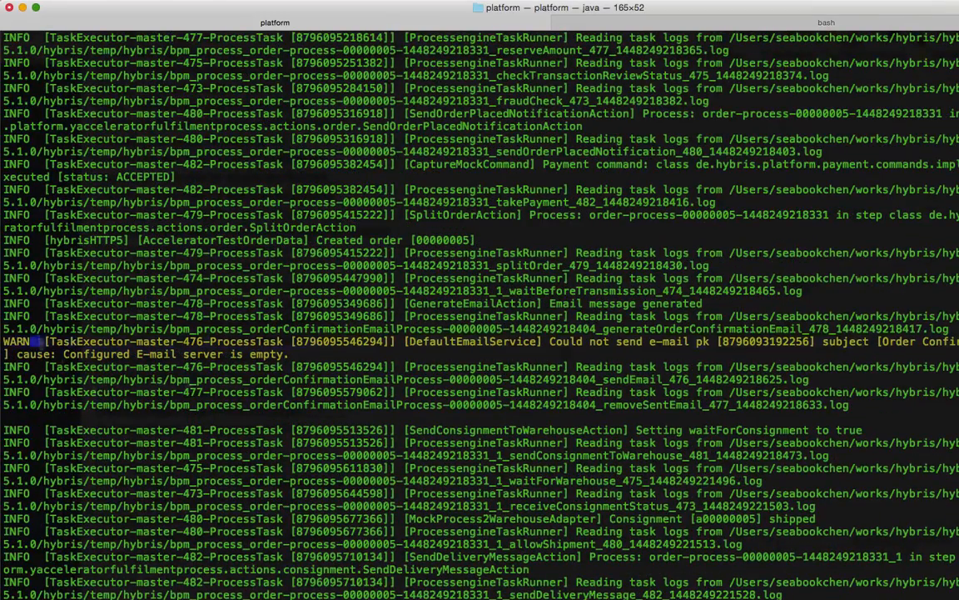
{"action": "scroll", "coordinate": [463, 421], "scroll_direction": "up", "scroll_amount": 10}
{"action": "scroll", "coordinate": [463, 422], "scroll_direction": "down", "scroll_amount": 20}
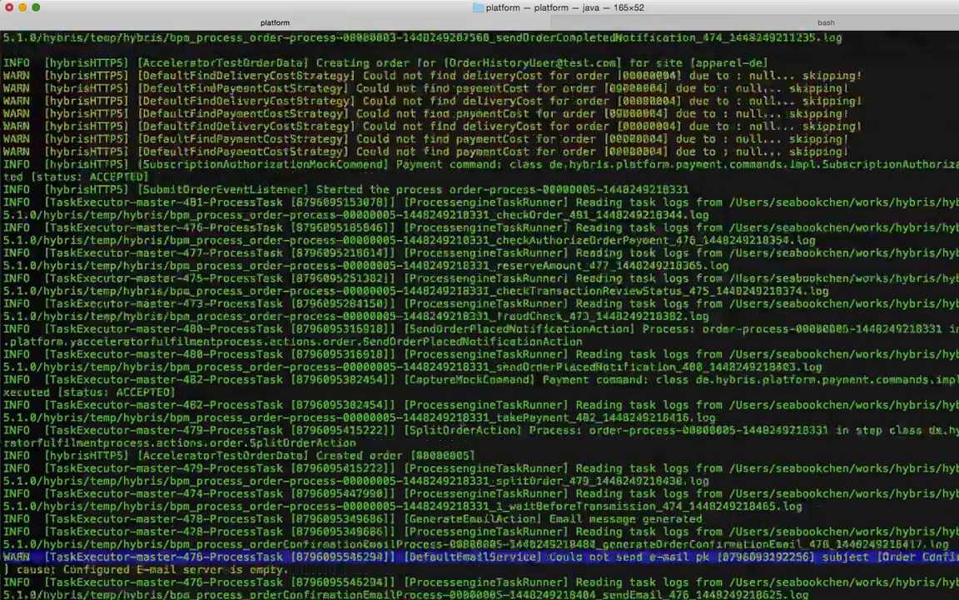
{"action": "scroll", "coordinate": [369, 518], "scroll_direction": "down", "scroll_amount": 20}
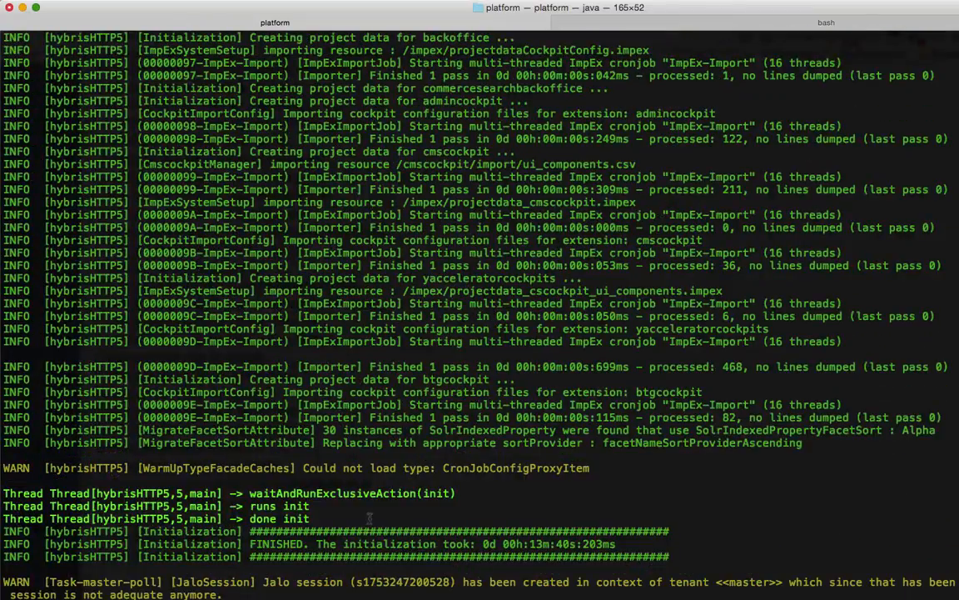
Switch to the browser, open localhost:9001/yacceleratorstorefront?site=electronics in the JRebel tab, and proceed past the certificate warning to localhost.
{"action": "key", "text": "super+Tab"}
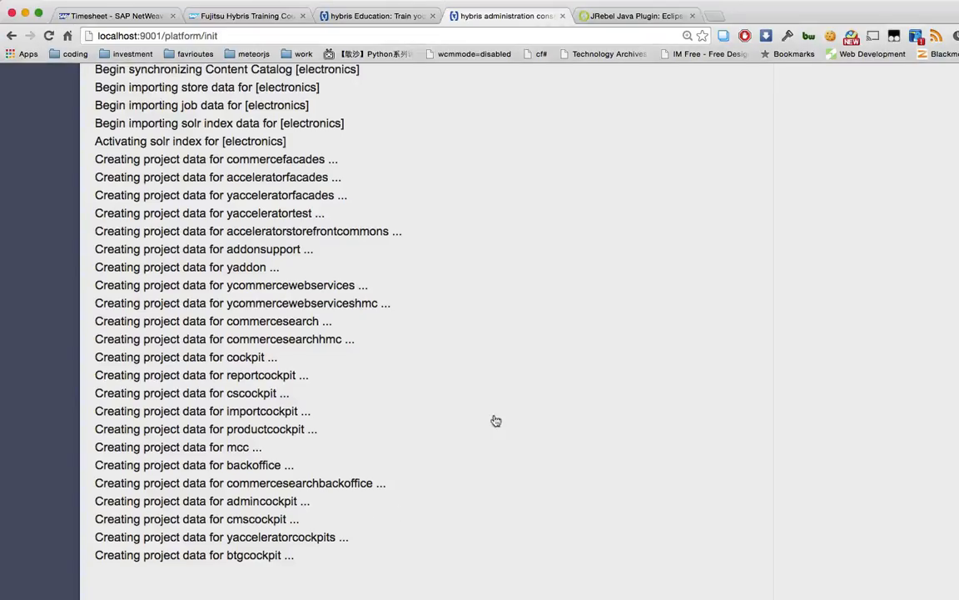
{"action": "left_click", "coordinate": [623, 19]}
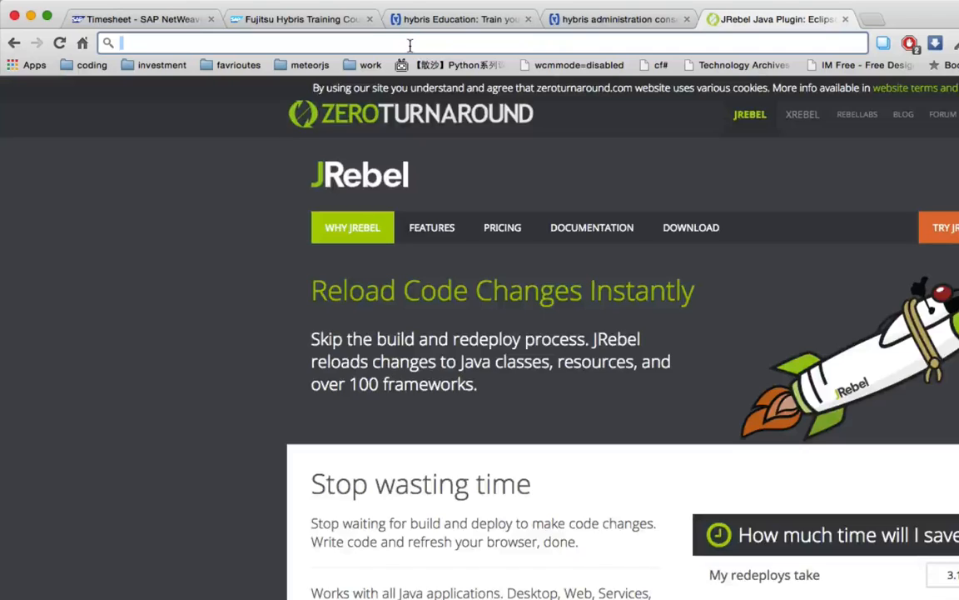
{"action": "type", "text": "localhost"}
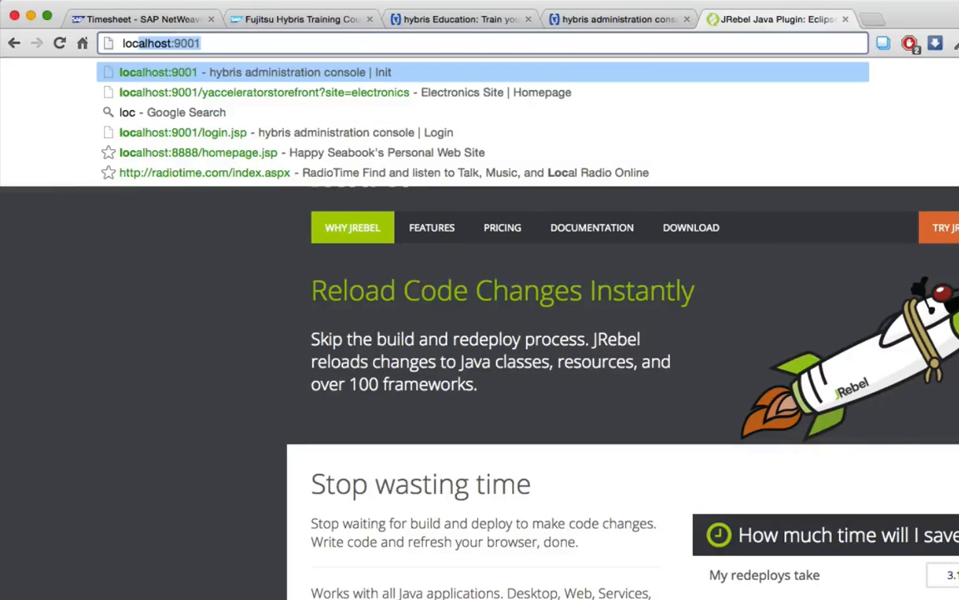
{"action": "type", "text": ":9"}
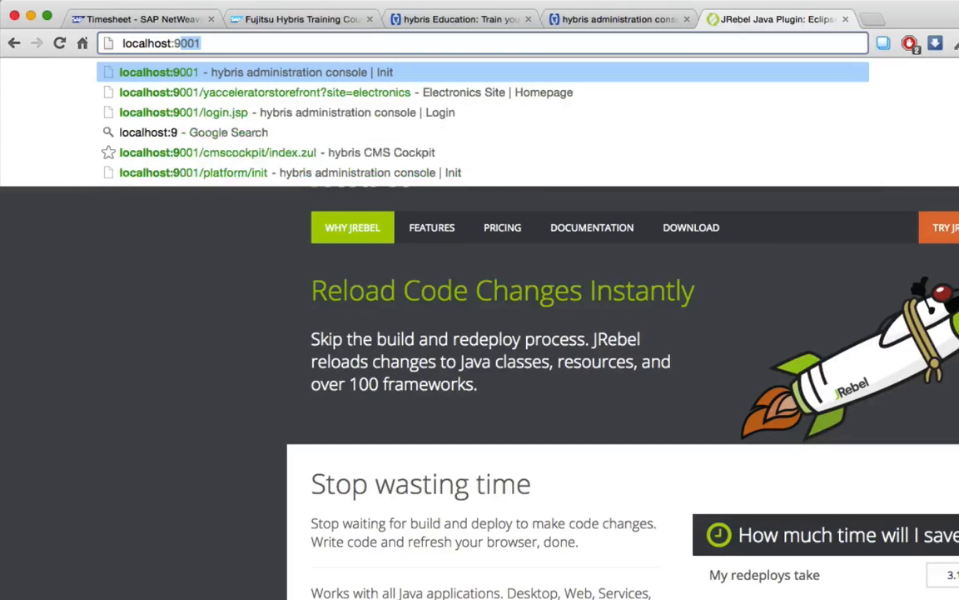
{"action": "type", "text": "001/"}
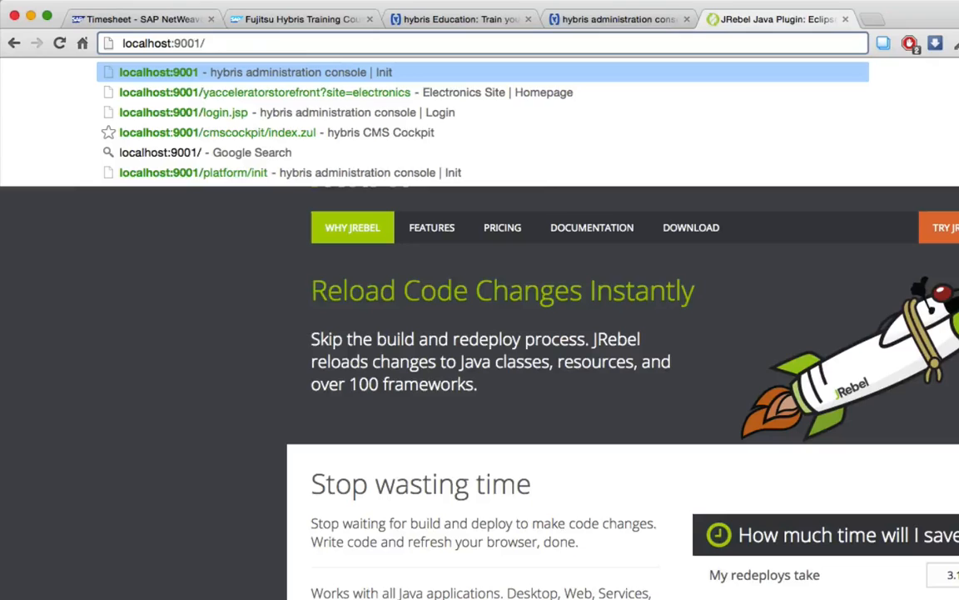
{"action": "key", "text": "Down"}
{"action": "key", "text": "Return"}
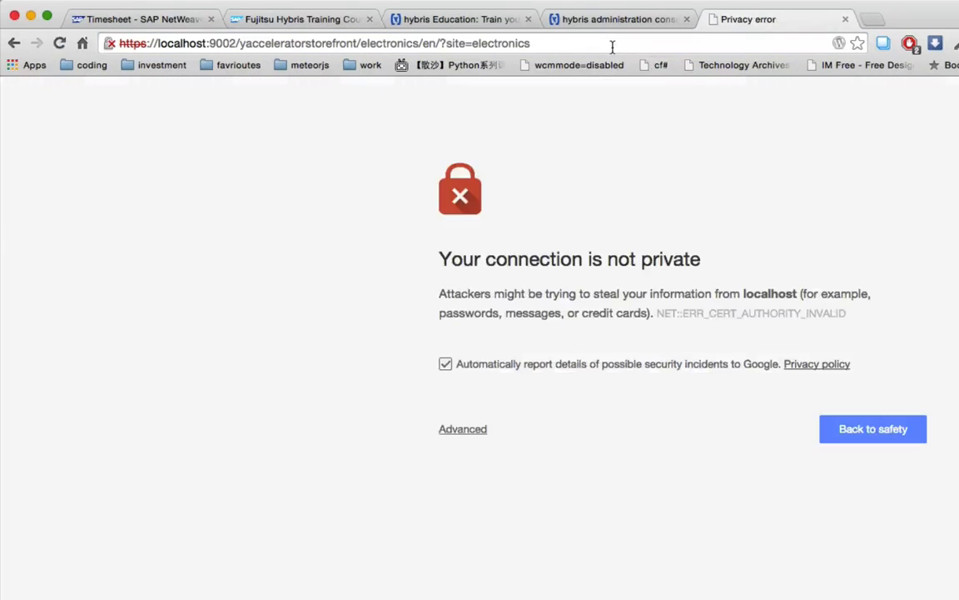
{"action": "left_click", "coordinate": [481, 430]}
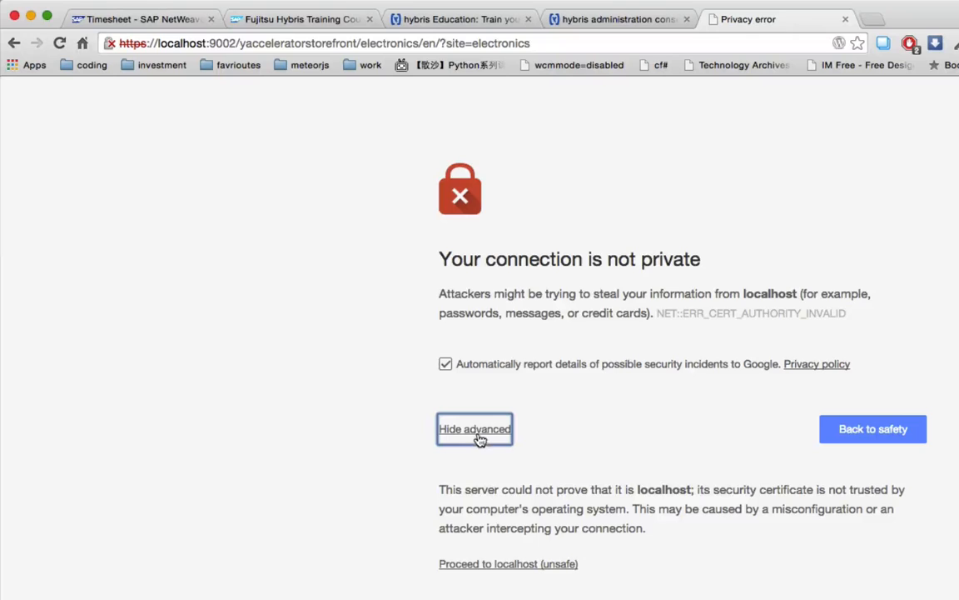
{"action": "left_click", "coordinate": [517, 565]}
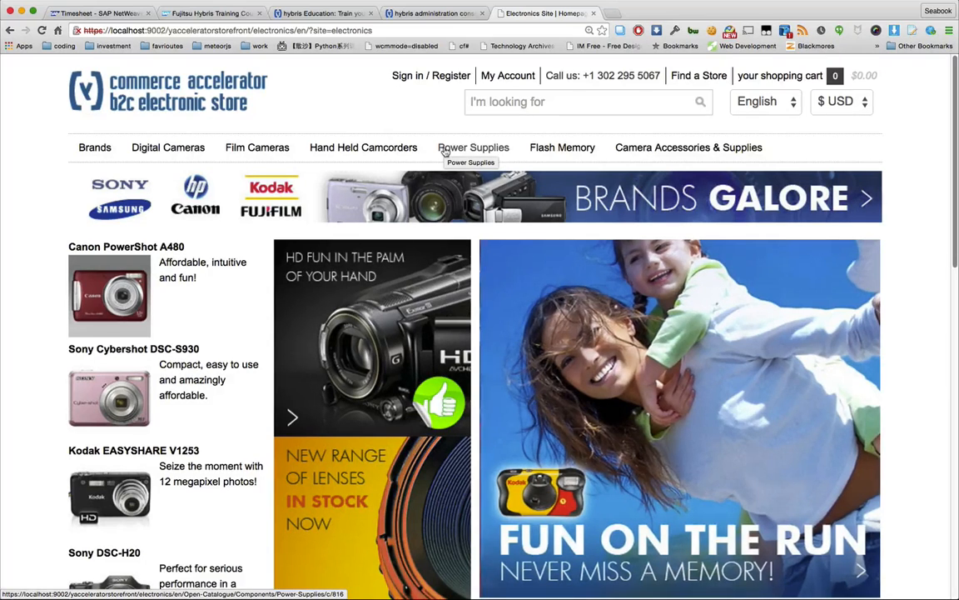
Look over the electronics storefront homepage from its header and banners down to the footer.
{"action": "scroll", "coordinate": [210, 345], "scroll_direction": "down", "scroll_amount": 1}
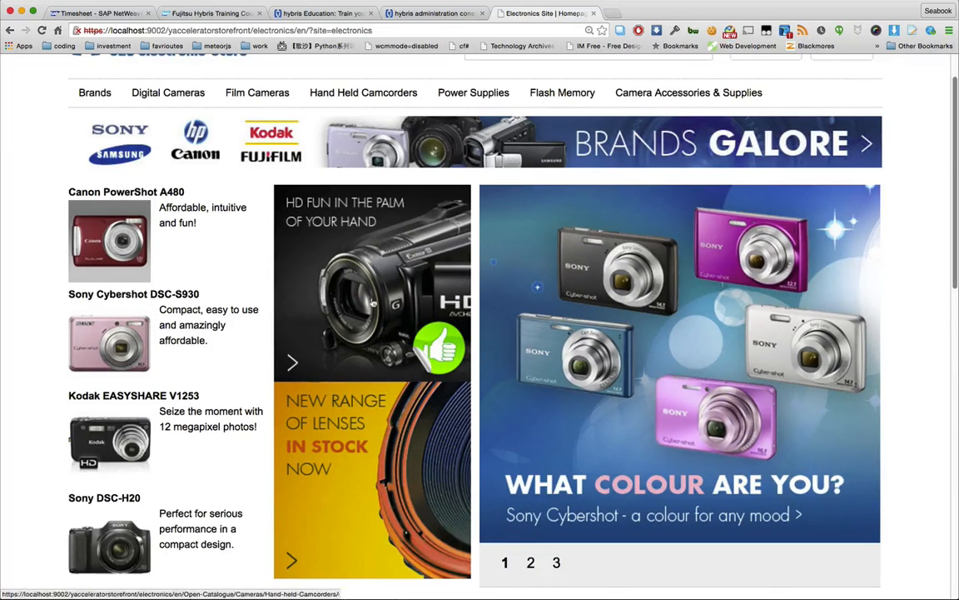
{"action": "scroll", "coordinate": [322, 289], "scroll_direction": "down", "scroll_amount": 4}
{"action": "scroll", "coordinate": [338, 199], "scroll_direction": "up", "scroll_amount": 5}
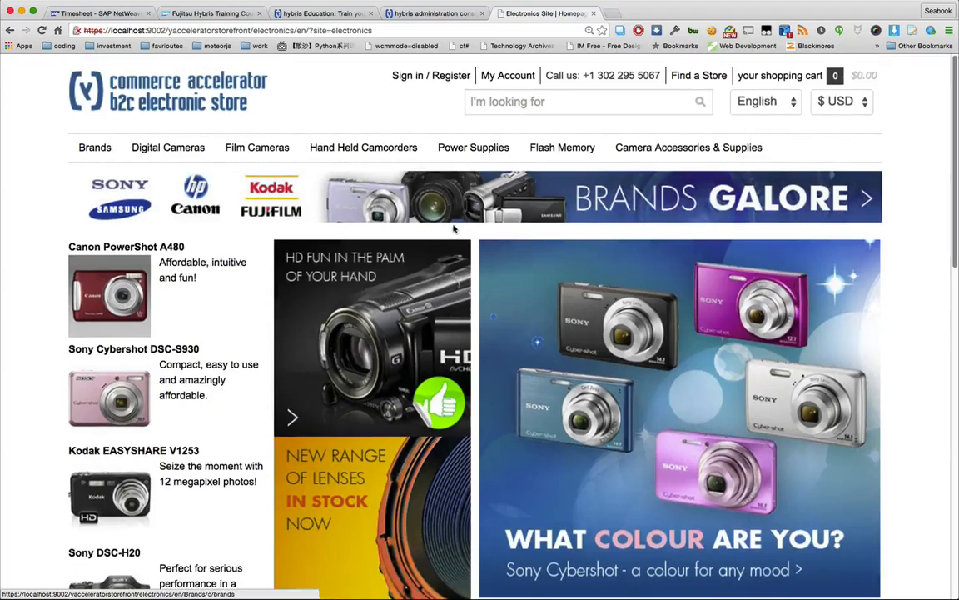
{"action": "scroll", "coordinate": [451, 233], "scroll_direction": "down", "scroll_amount": 10}
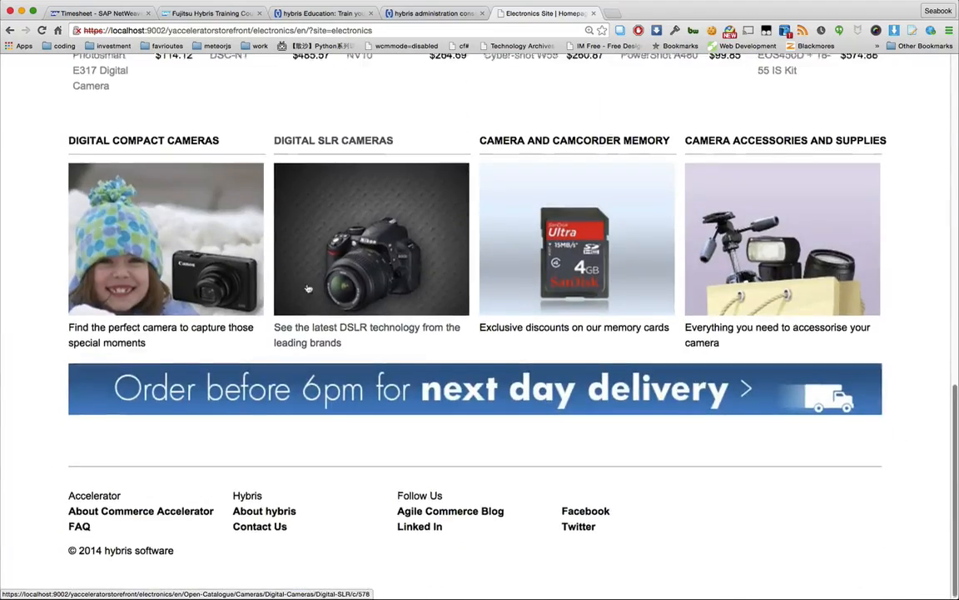
{"action": "scroll", "coordinate": [454, 236], "scroll_direction": "up", "scroll_amount": 10}
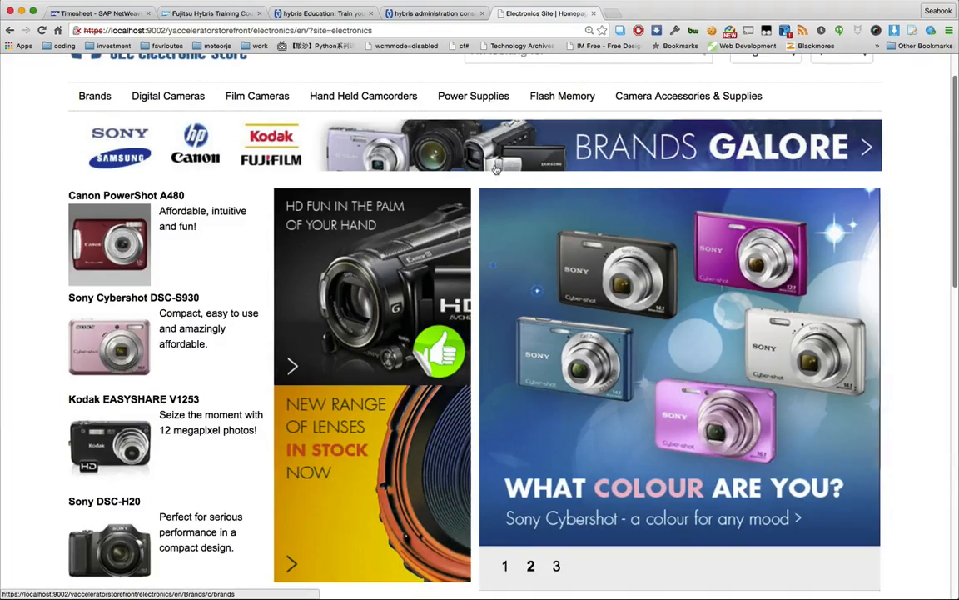